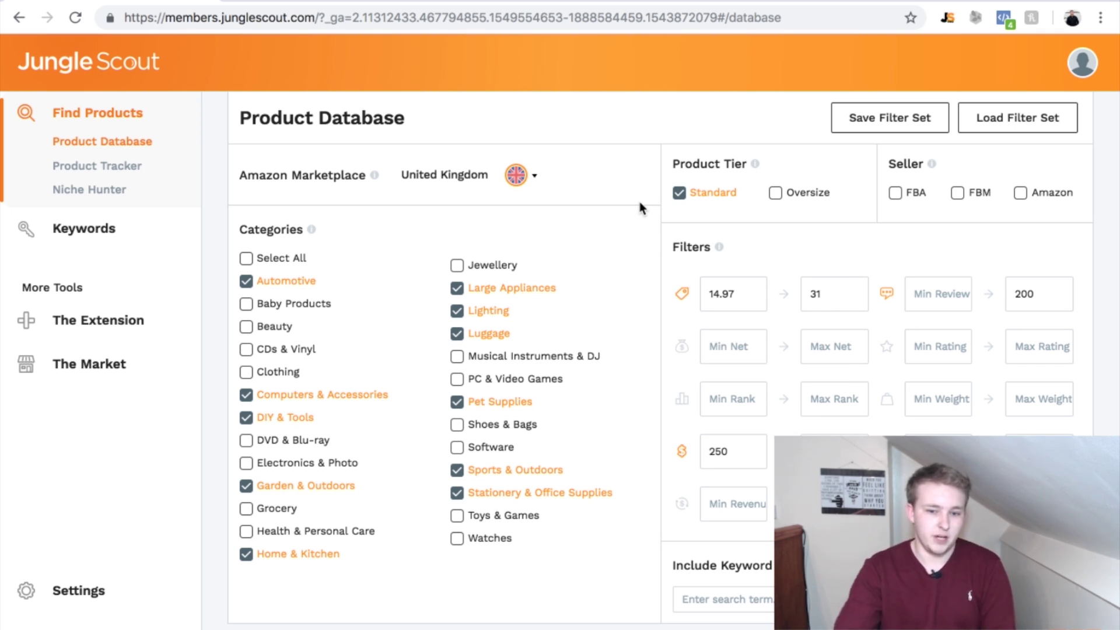
left_click(534, 178)
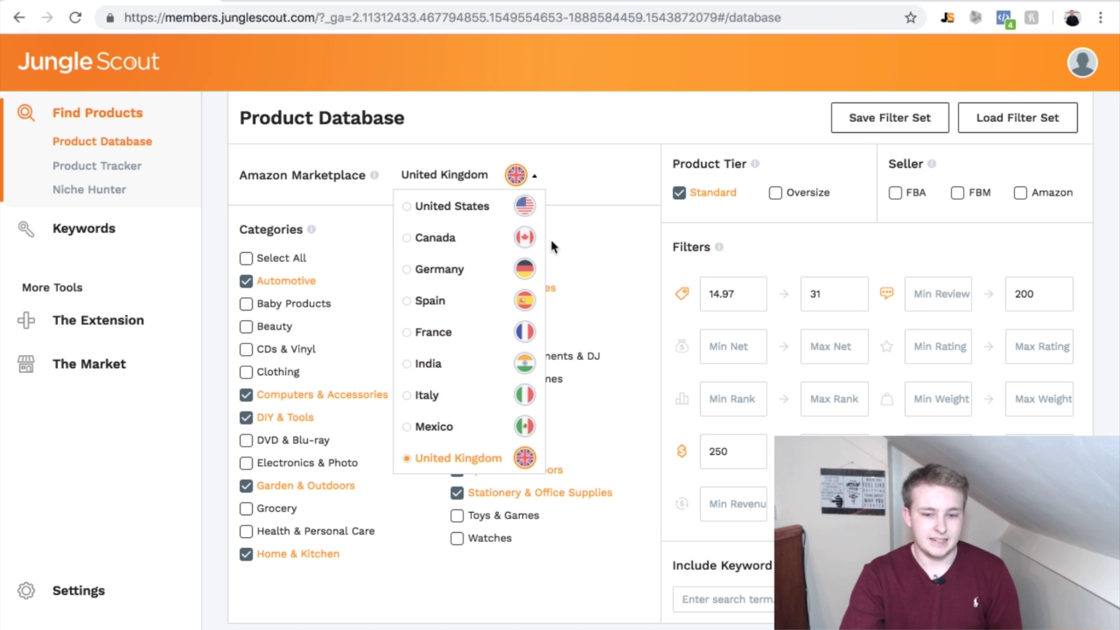
left_click(627, 226)
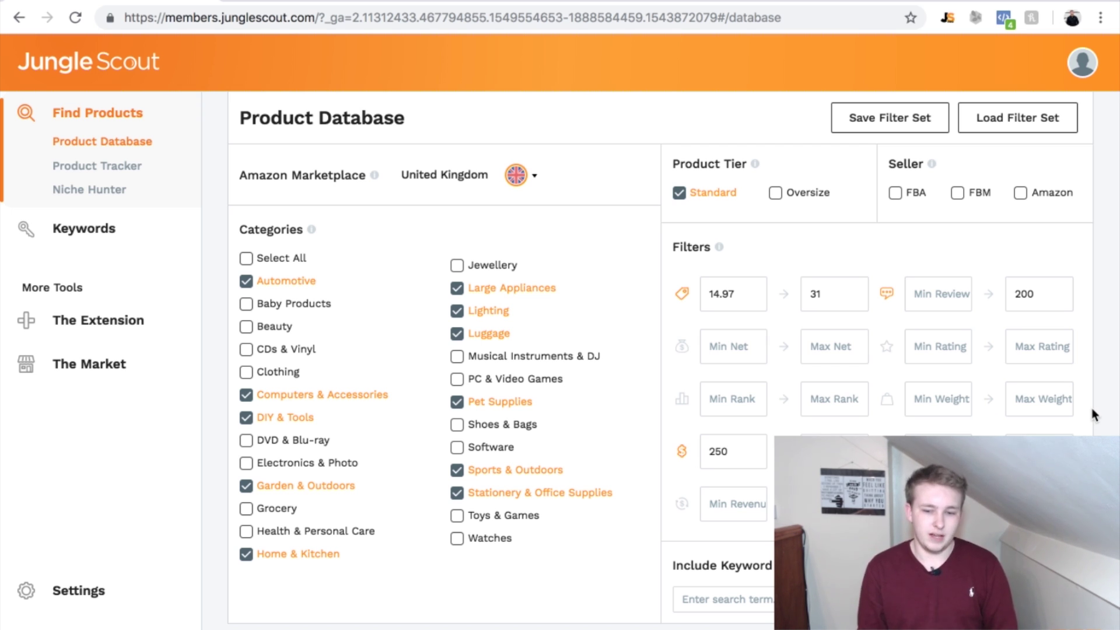
scroll(1092, 409, "down", 3)
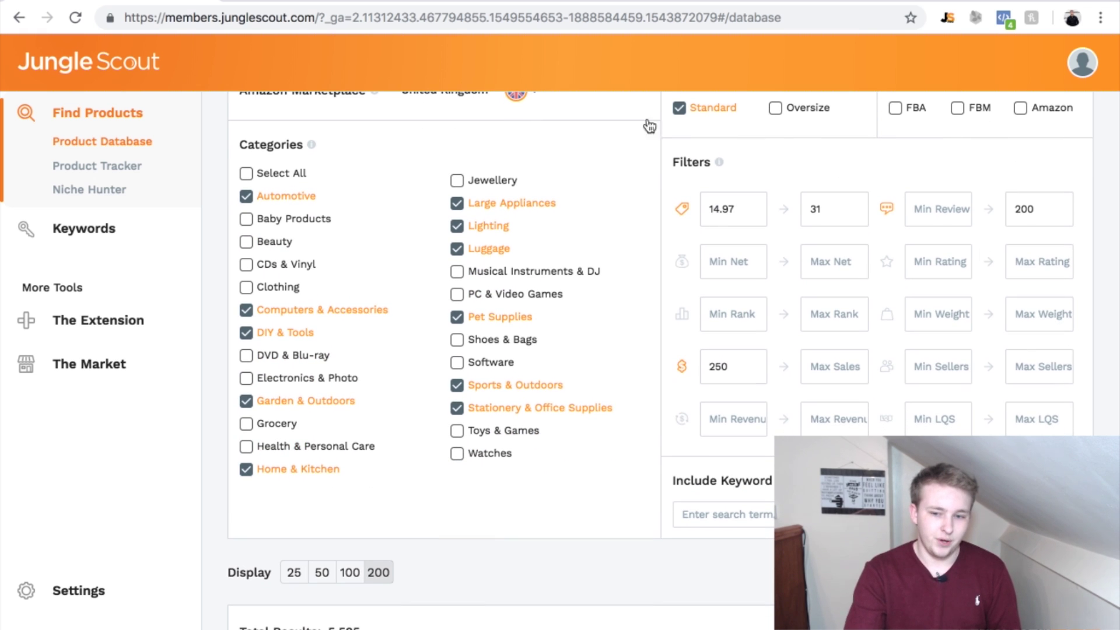
scroll(817, 345, "up", 3)
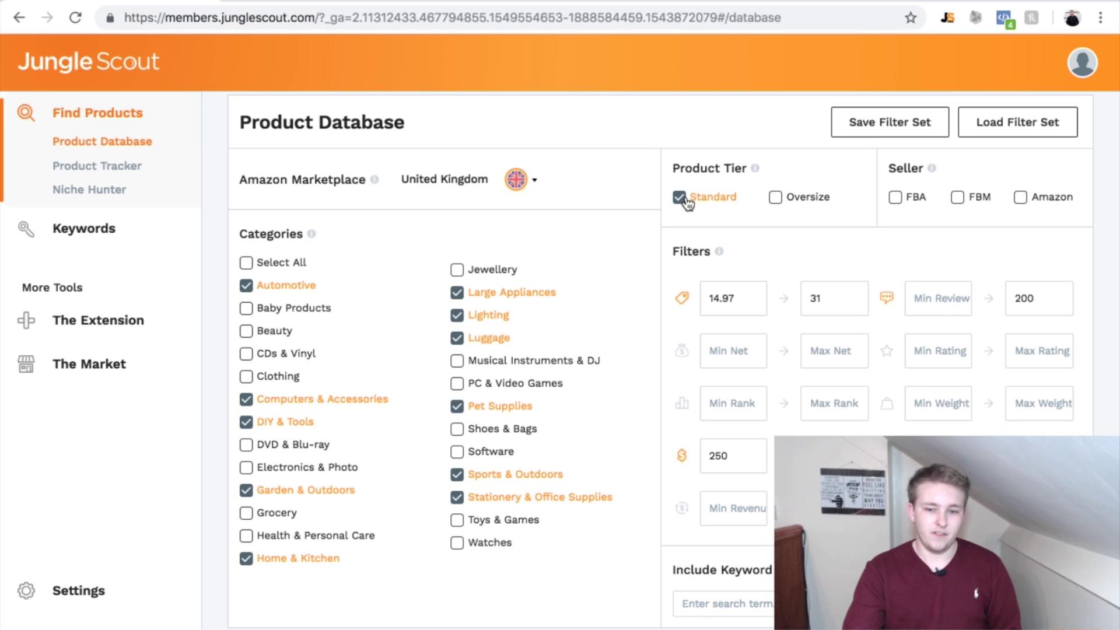
left_click(705, 202)
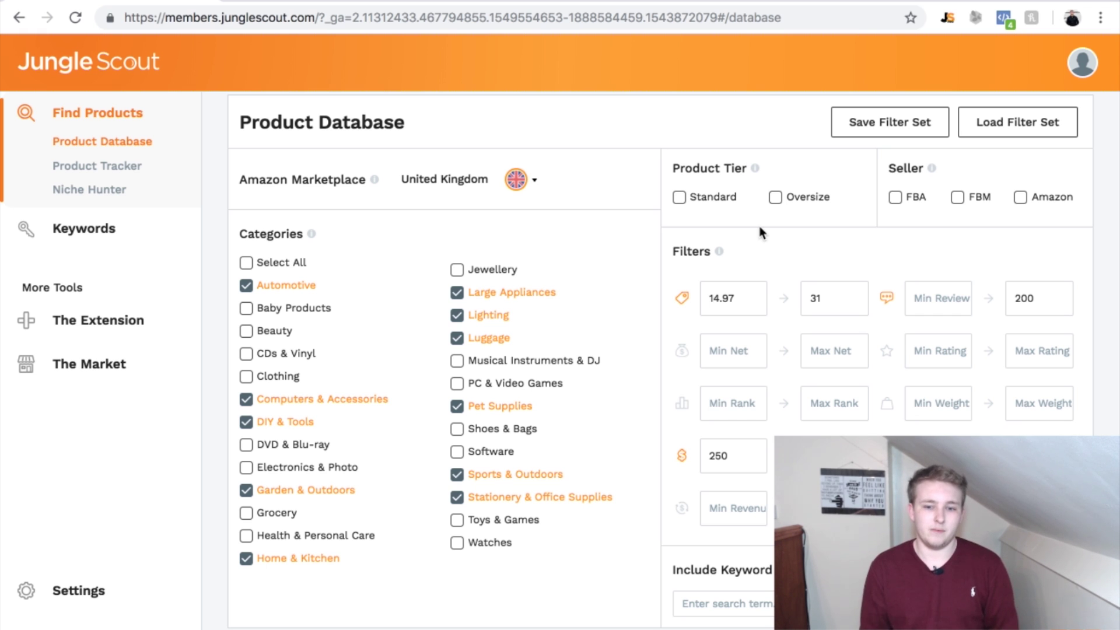
scroll(758, 223, "down", 1)
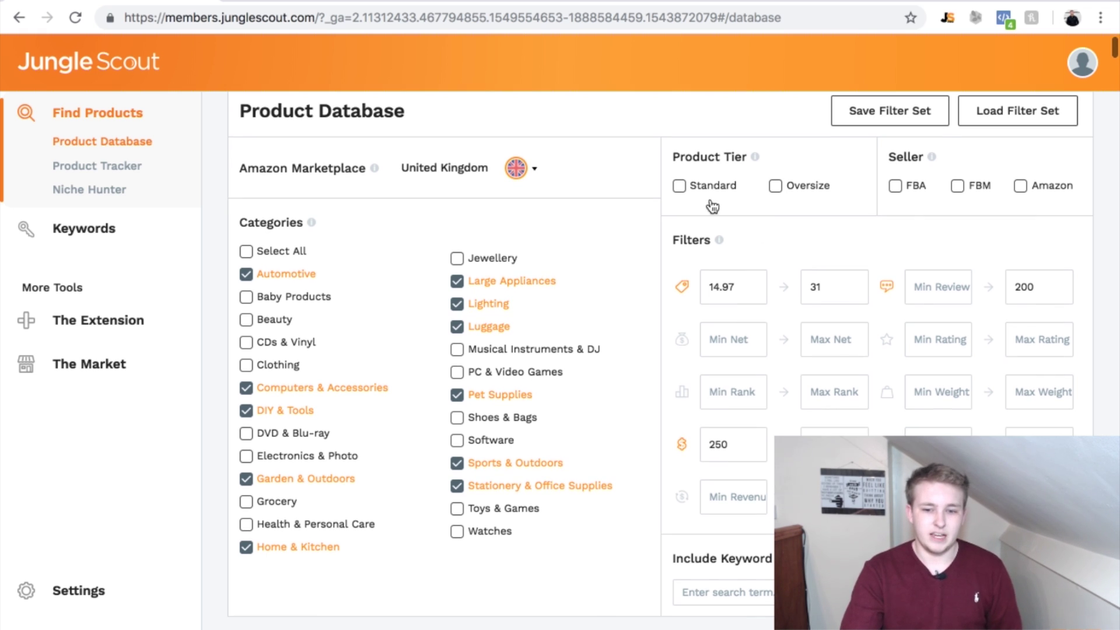
left_click(679, 186)
scroll(845, 275, "down", 3)
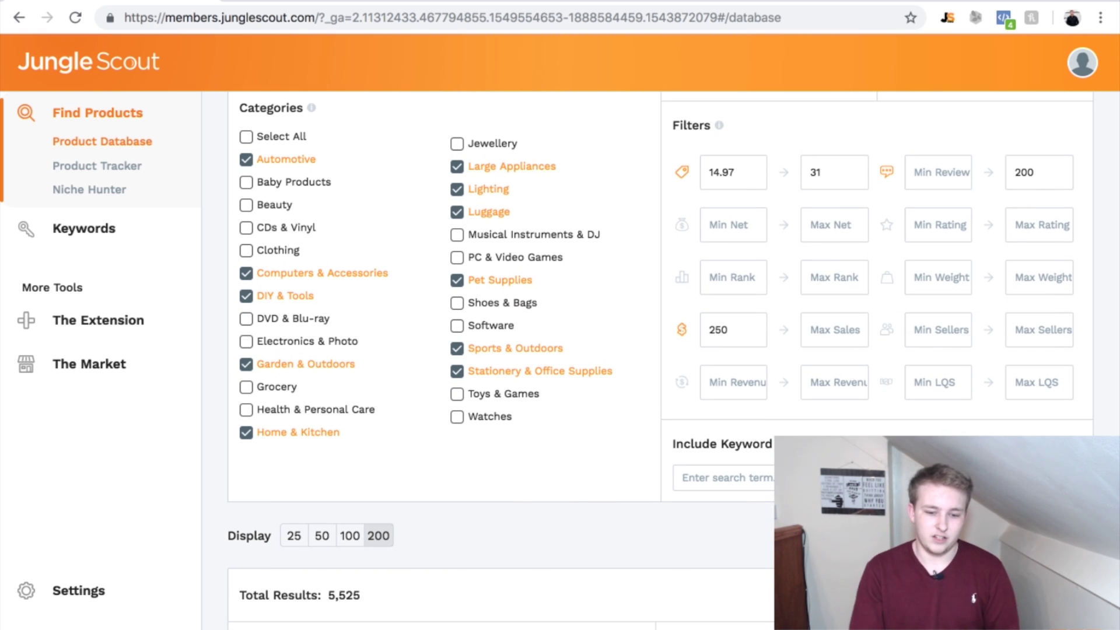
Step: Scroll down to the 5,519-product results table, topped by the £31.00 Canterbury rugby headguard
scroll(660, 361, "down", 5)
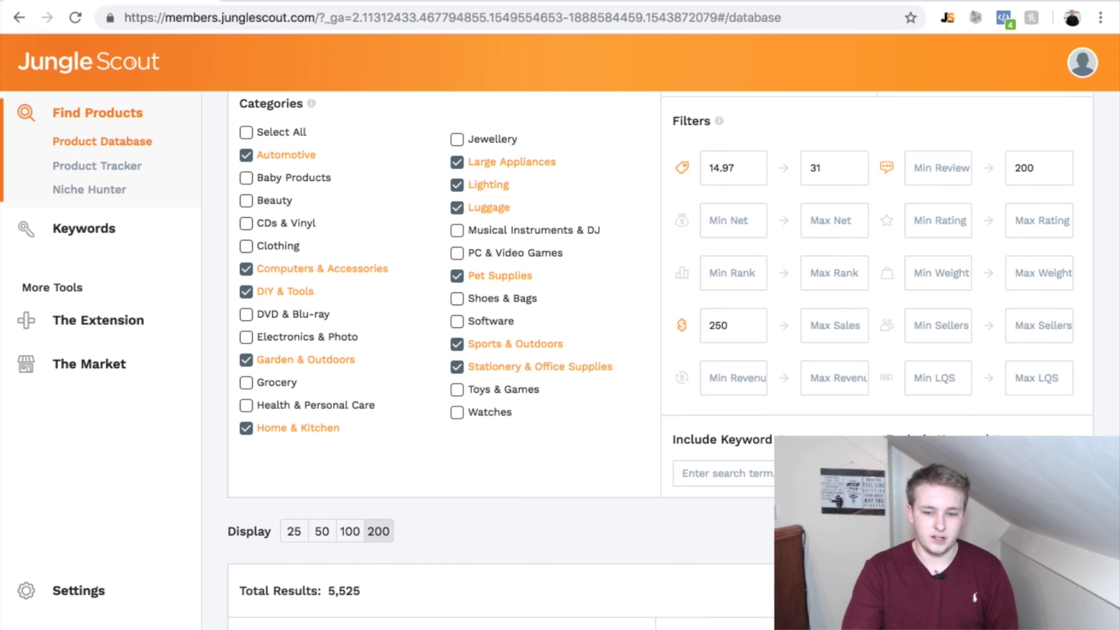
scroll(660, 362, "down", 5)
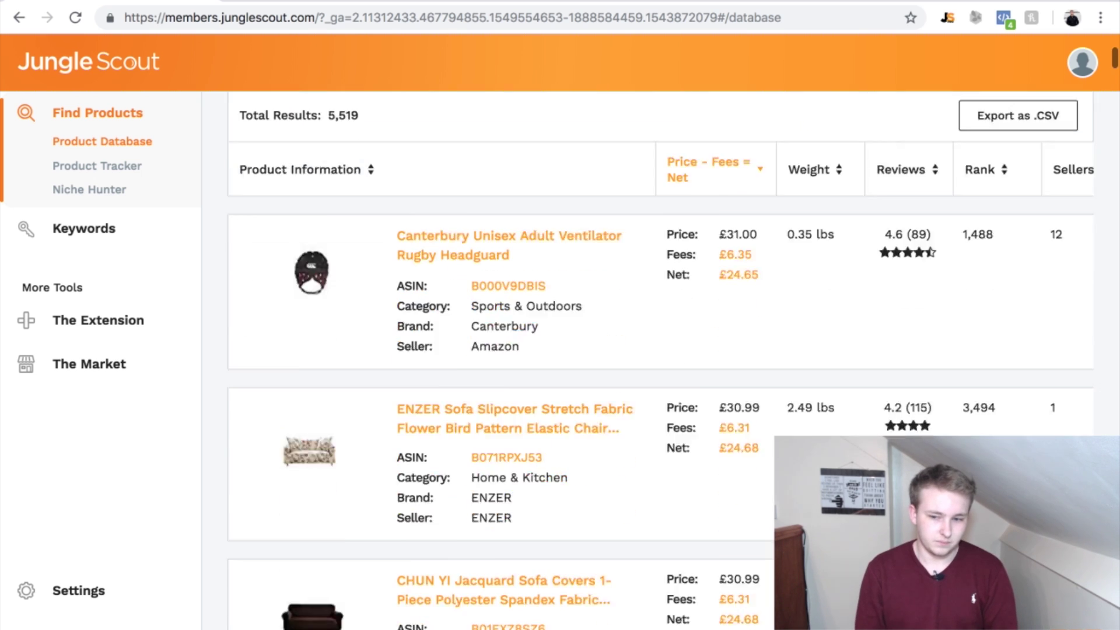
scroll(661, 362, "up", 1)
scroll(614, 352, "up", 1)
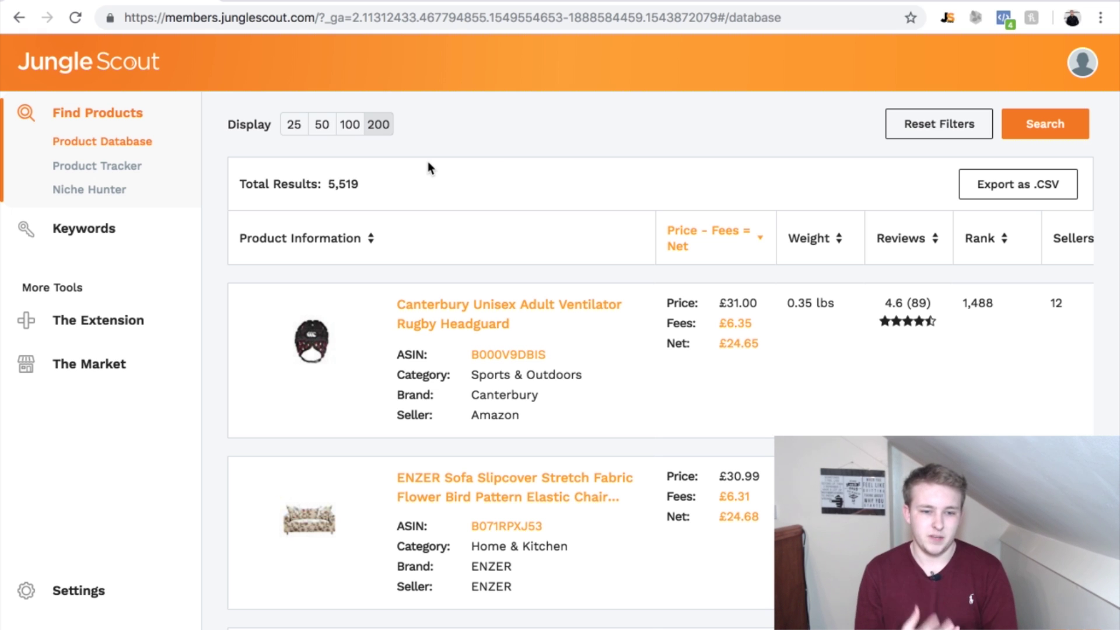
scroll(427, 166, "down", 2)
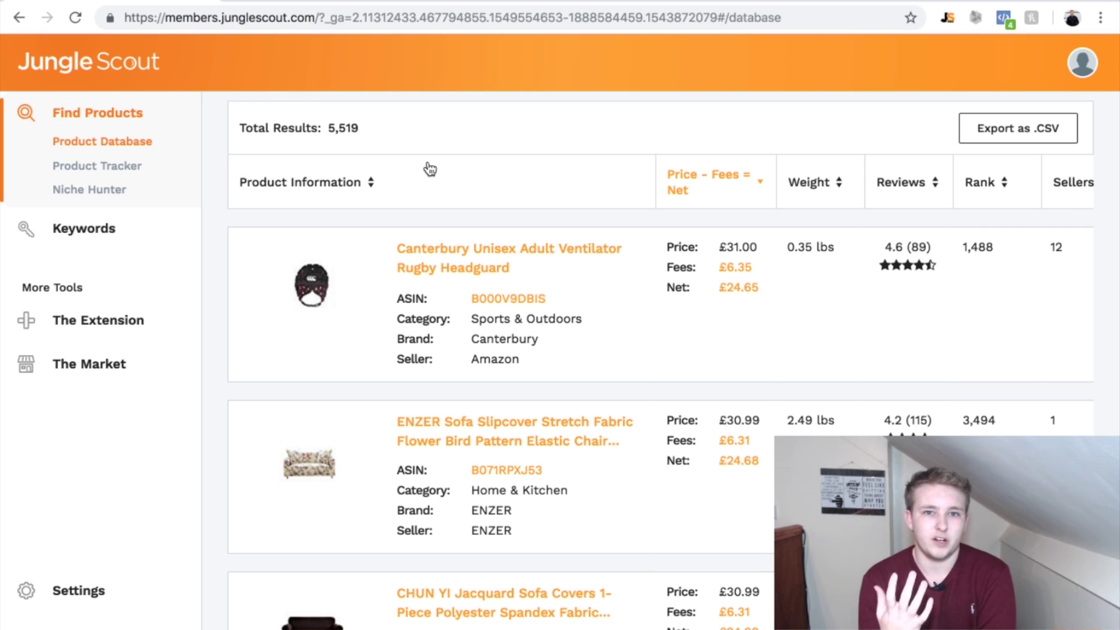
scroll(429, 166, "down", 1)
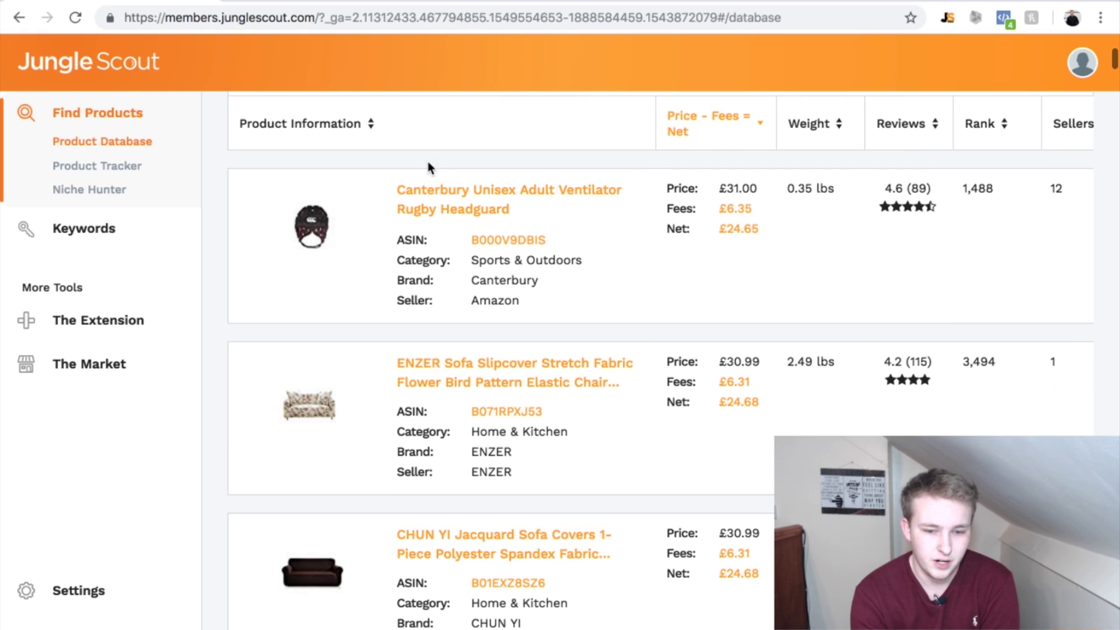
Step: Open the Canterbury headguard and BellaHills protector listings in new tabs
scroll(484, 217, "down", 1)
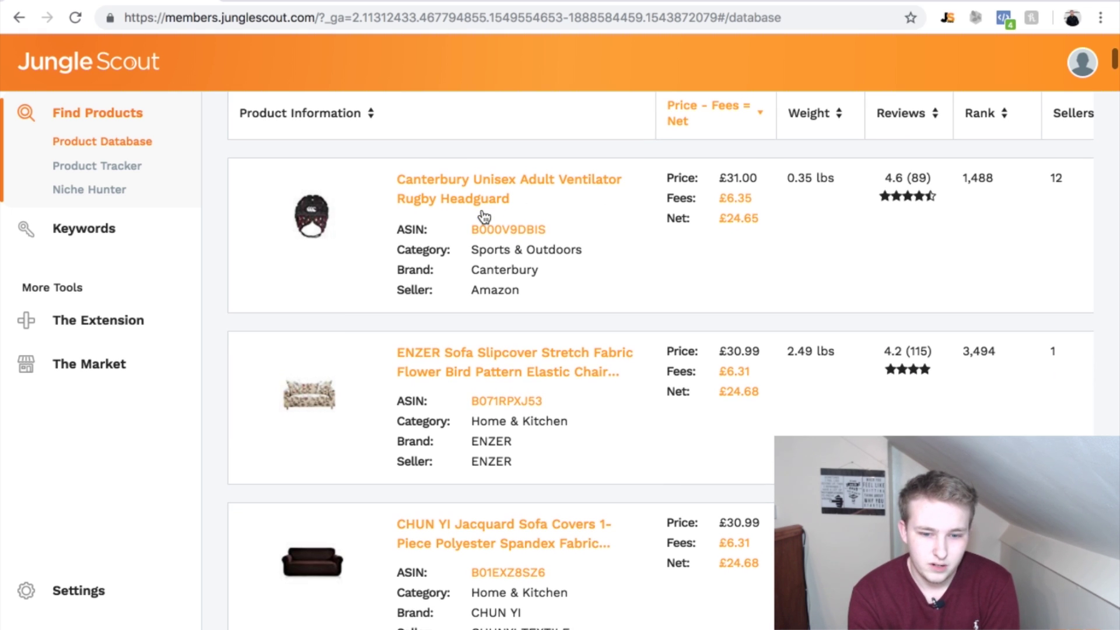
right_click(485, 198)
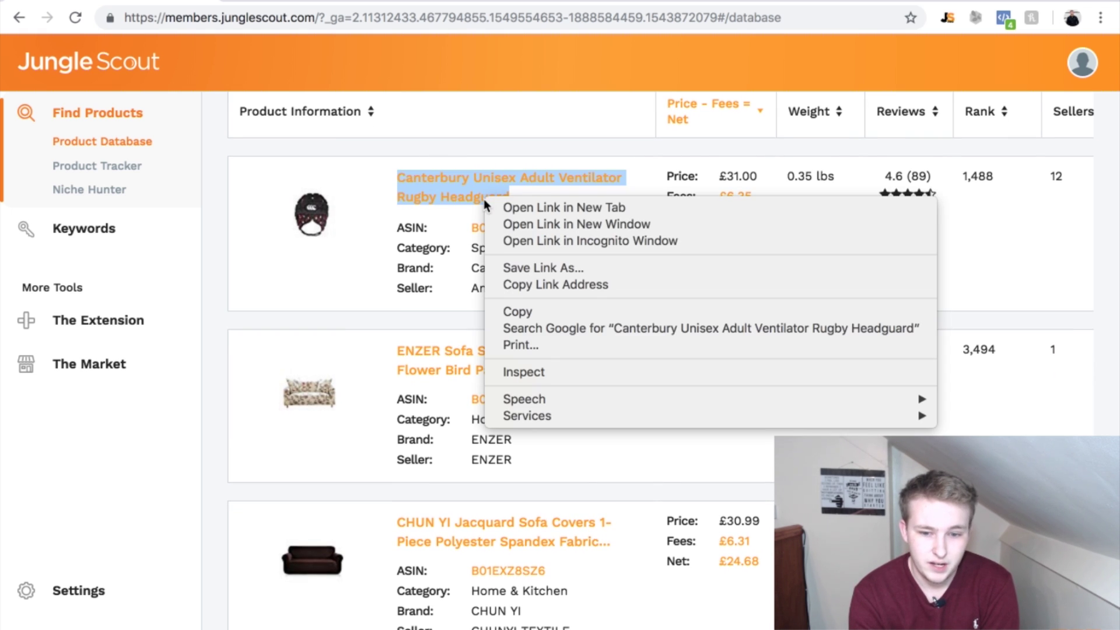
left_click(515, 208)
scroll(492, 321, "down", 7)
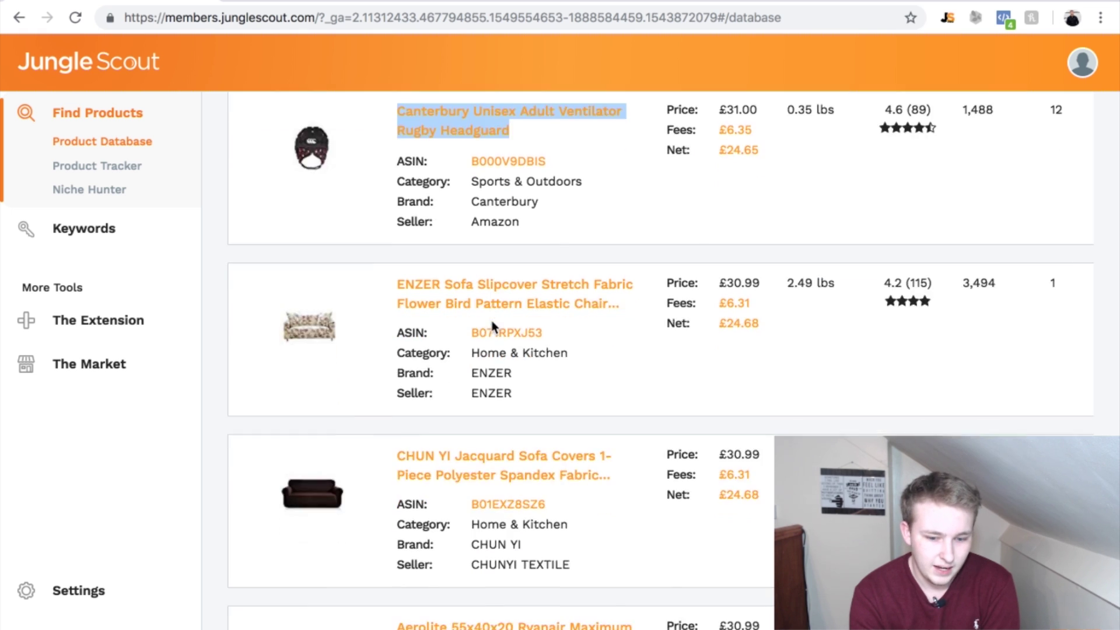
scroll(492, 321, "down", 2)
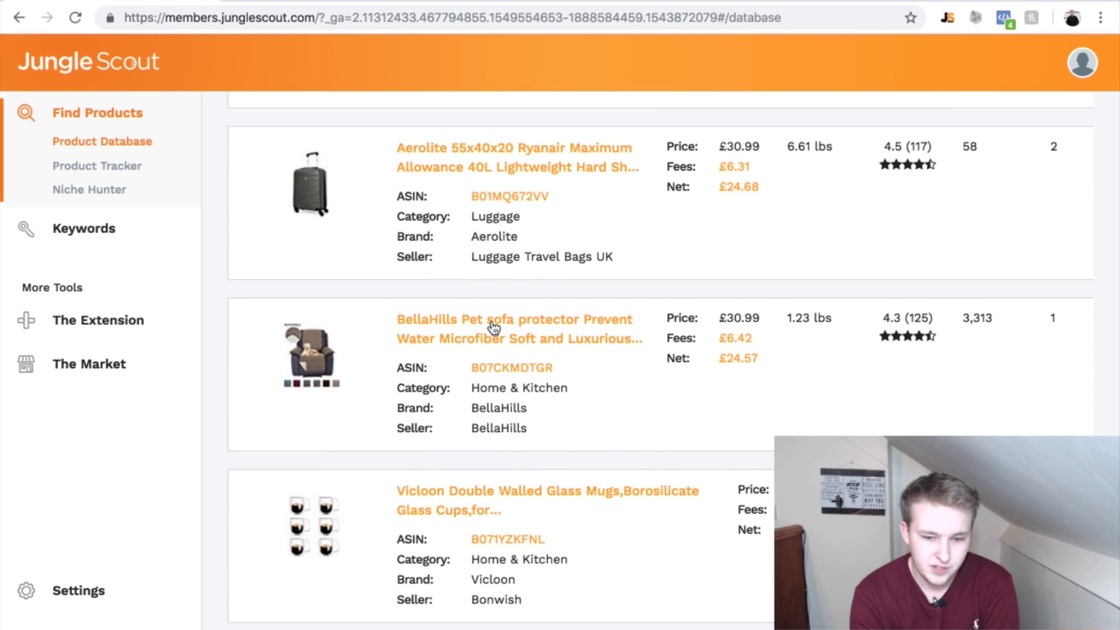
right_click(493, 327)
left_click(506, 327)
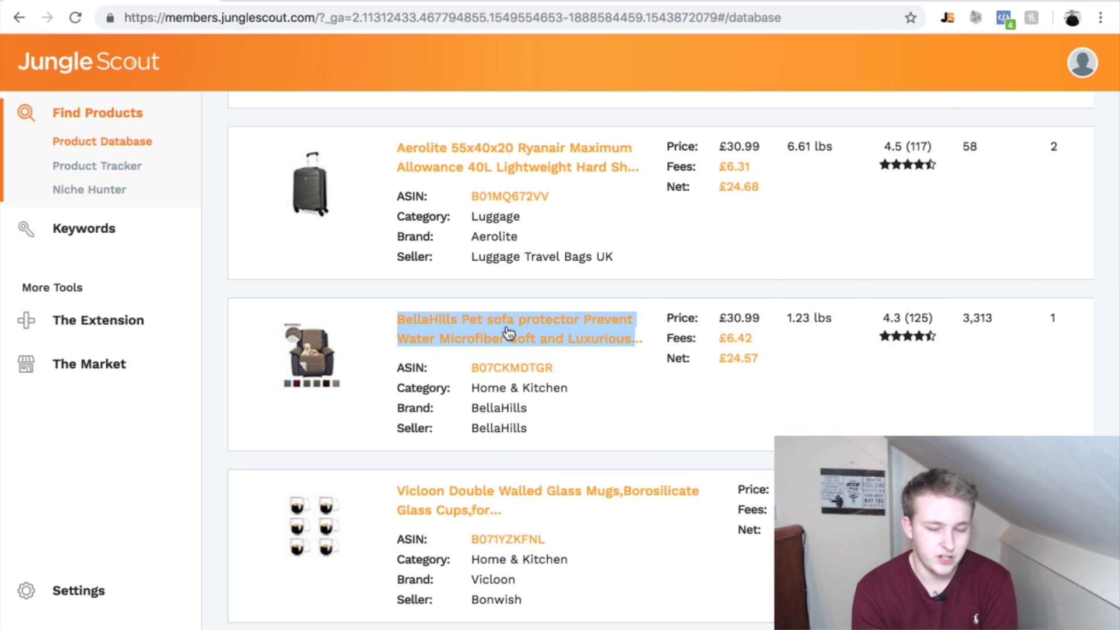
Step: Open the Vicloon mugs and Andake Ski Gloves listings in new tabs
scroll(509, 332, "down", 2)
scroll(509, 333, "down", 2)
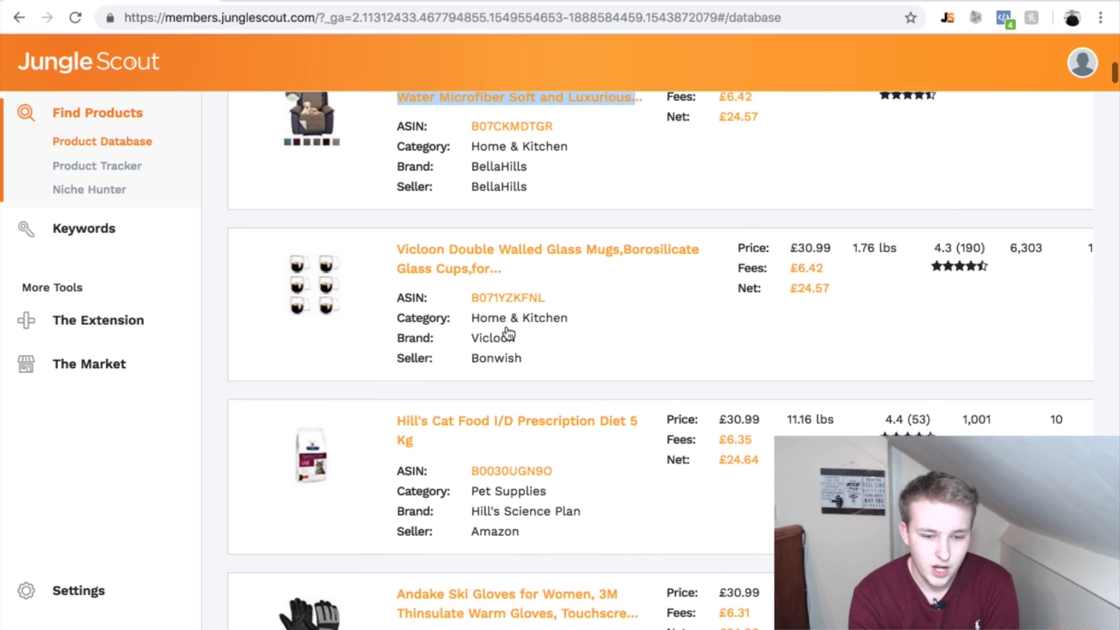
scroll(509, 333, "down", 1)
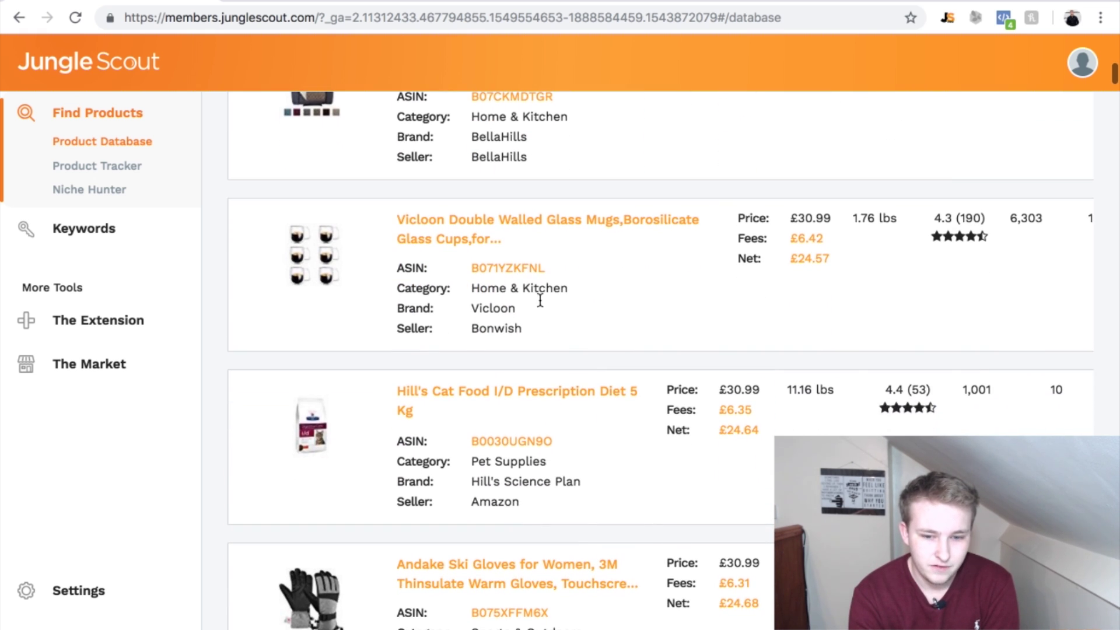
right_click(569, 229)
left_click(584, 232)
scroll(516, 368, "down", 2)
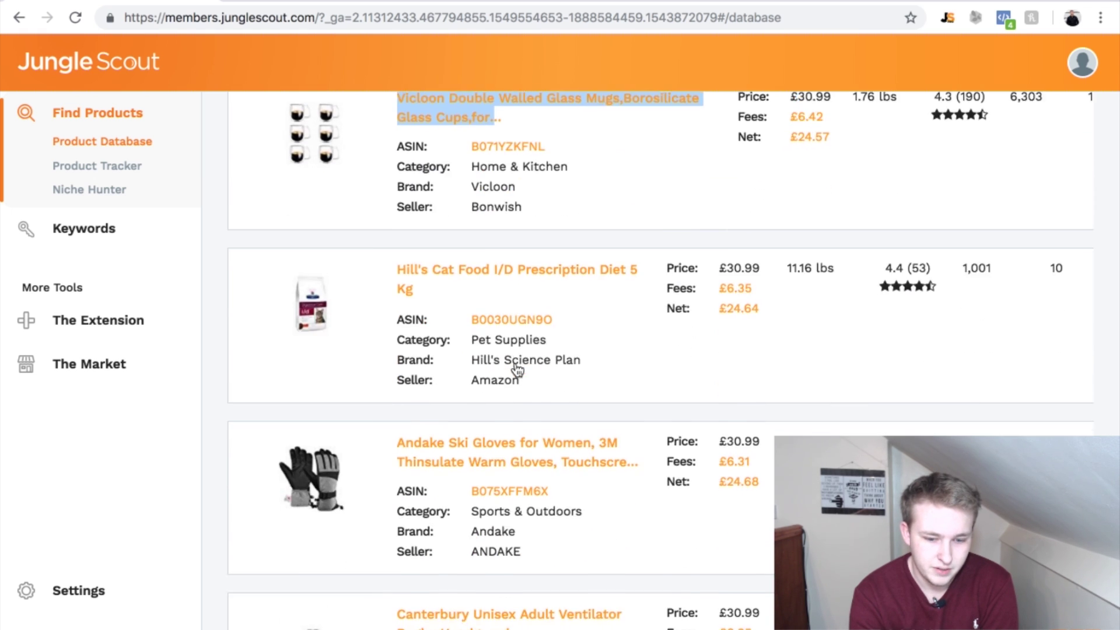
scroll(517, 368, "down", 2)
right_click(519, 387)
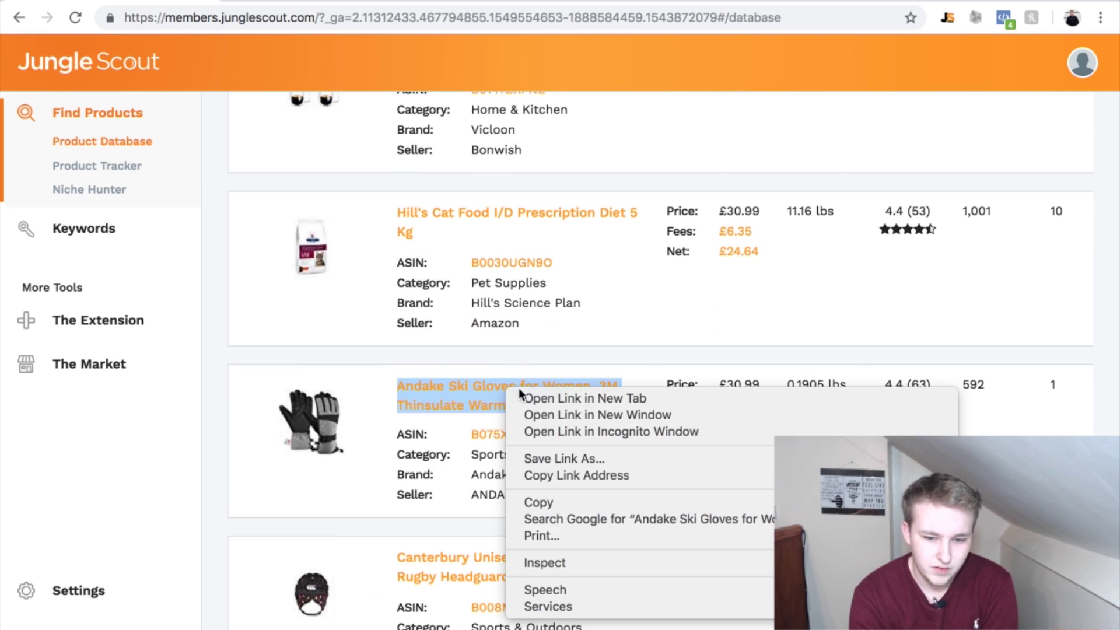
left_click(534, 398)
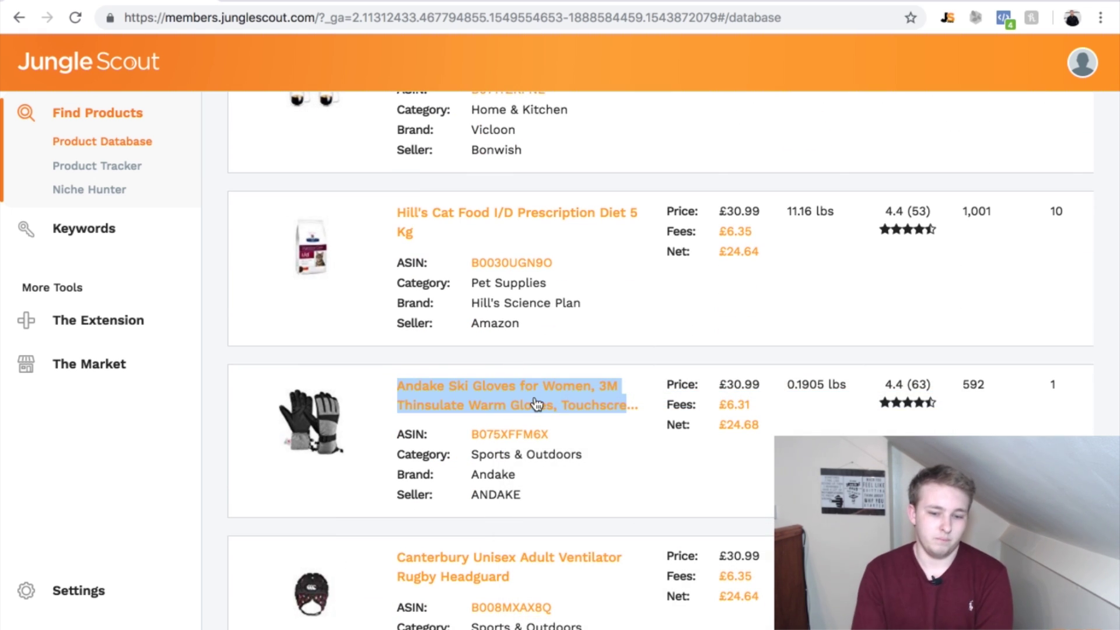
left_click(597, 516)
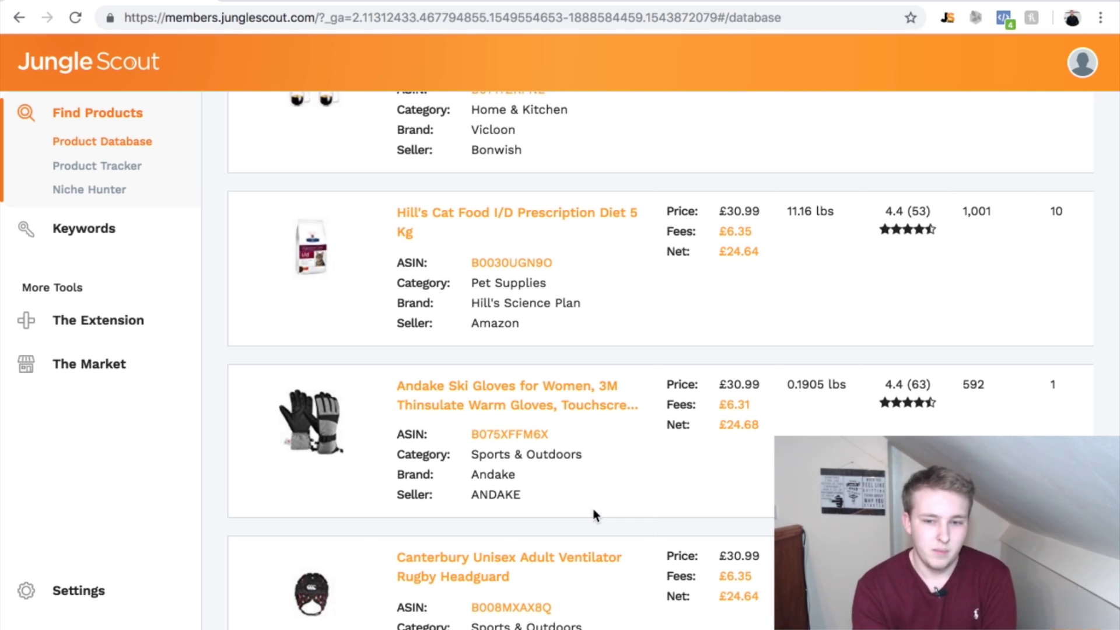
Step: Open the Sofa Slipcover and Holife Blender listings in new tabs
scroll(571, 450, "down", 2)
scroll(572, 452, "down", 4)
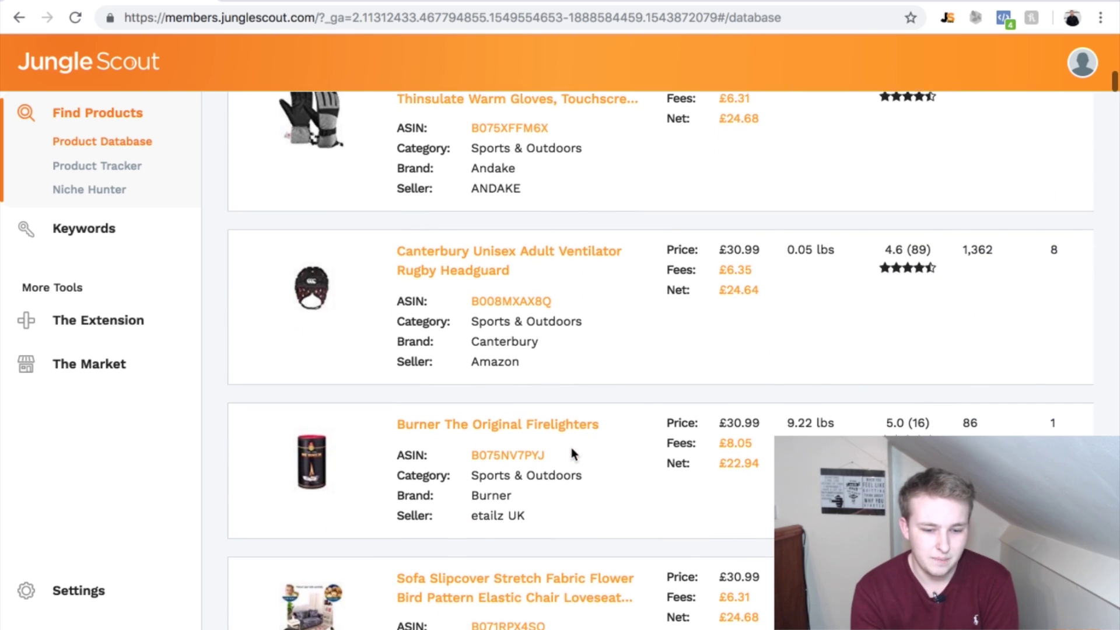
scroll(574, 452, "down", 2)
scroll(572, 449, "down", 2)
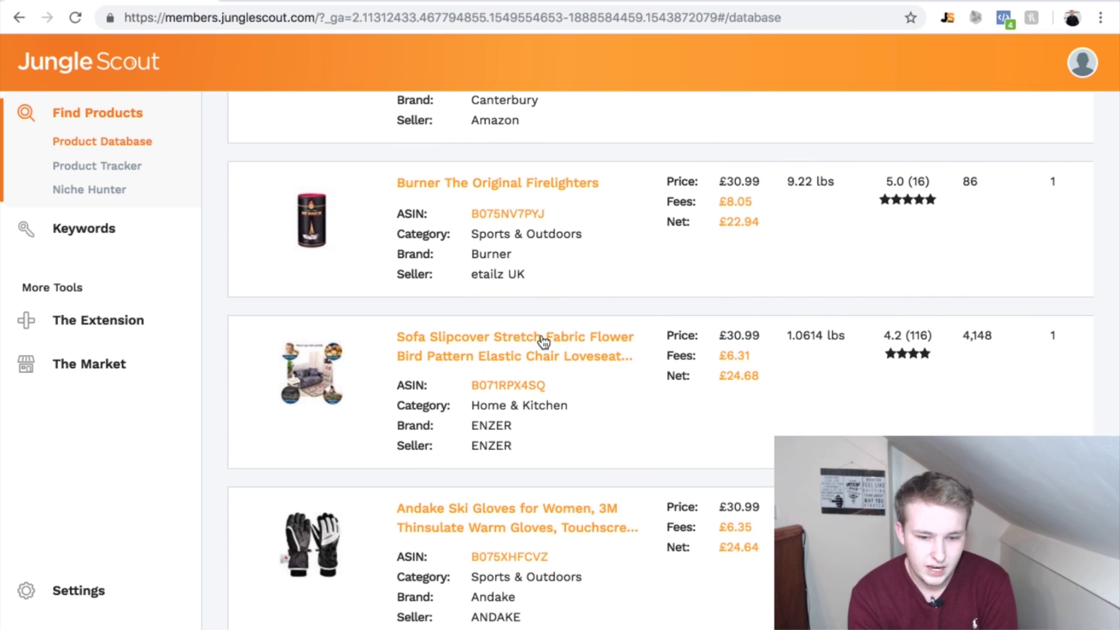
right_click(535, 343)
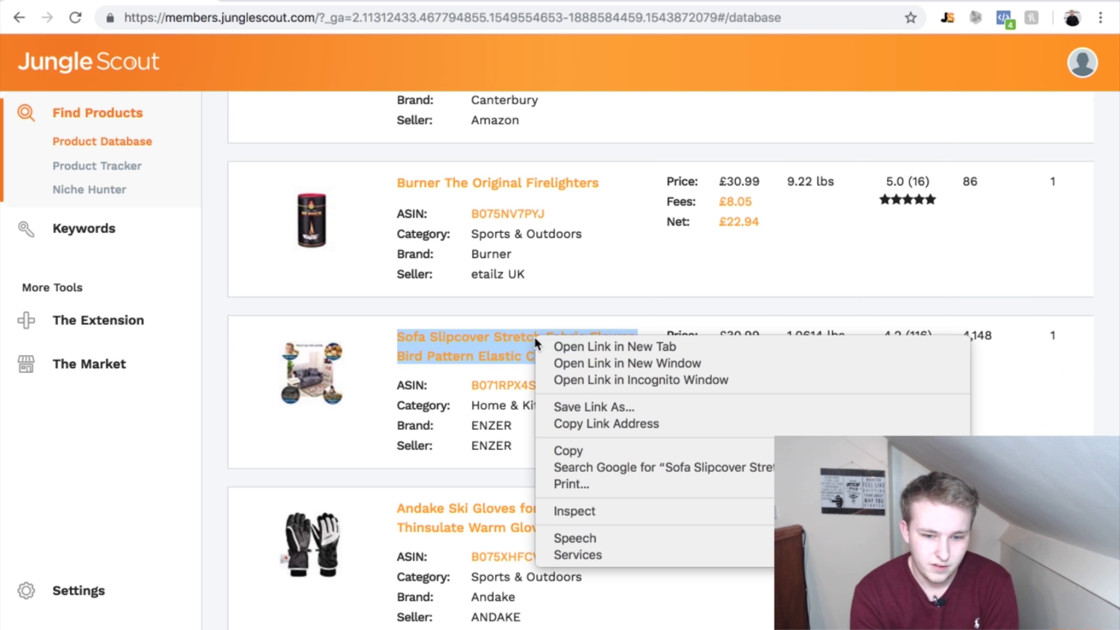
left_click(561, 347)
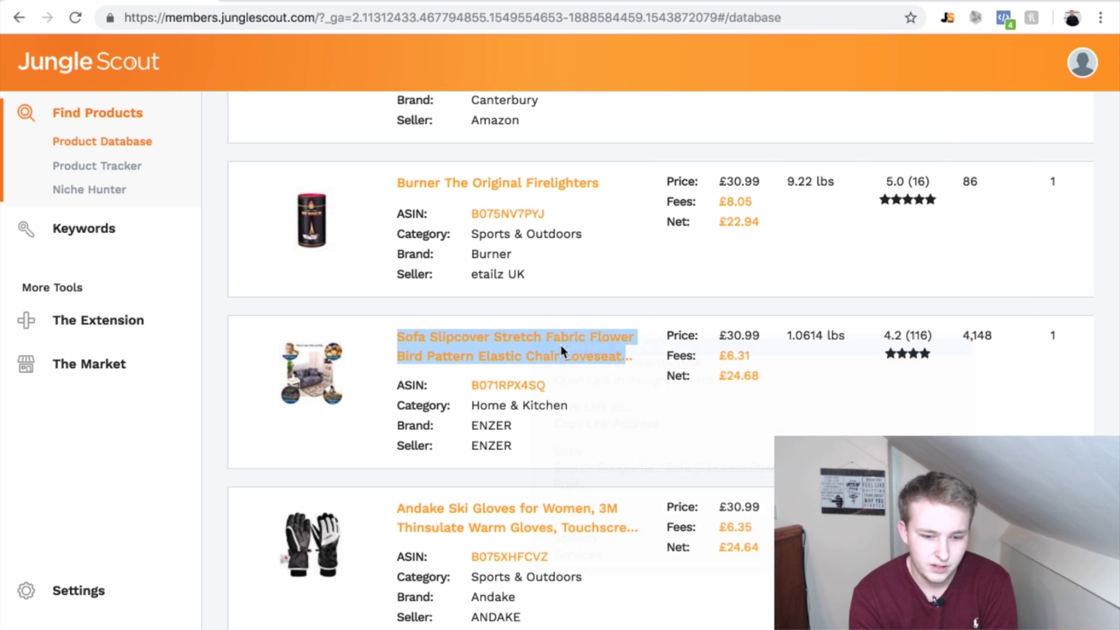
scroll(546, 458, "down", 3)
scroll(545, 458, "down", 7)
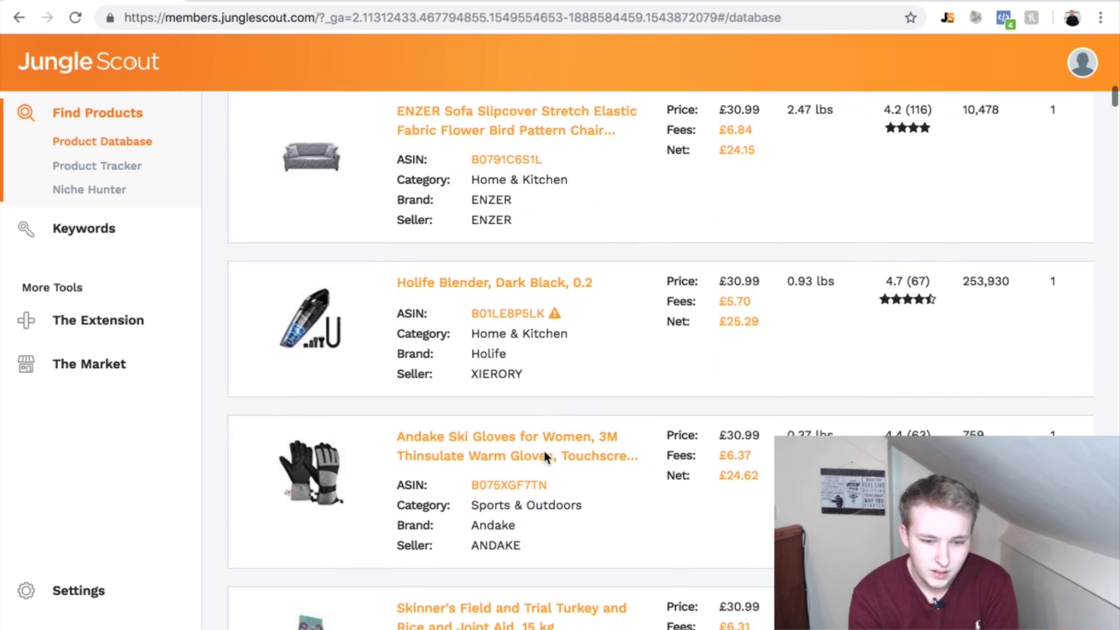
right_click(470, 282)
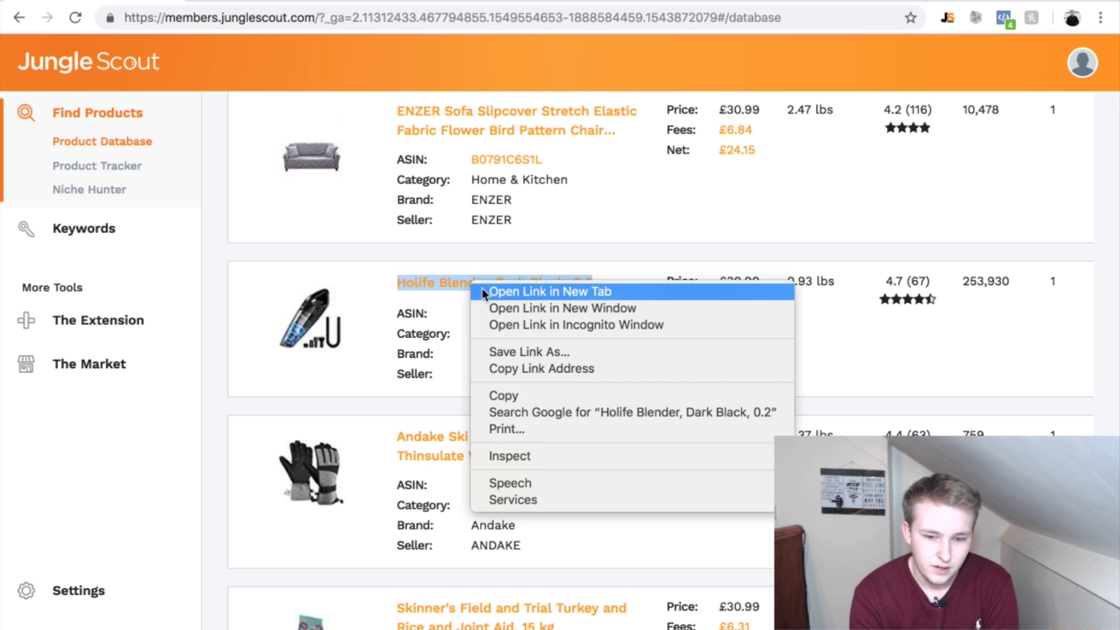
left_click(483, 292)
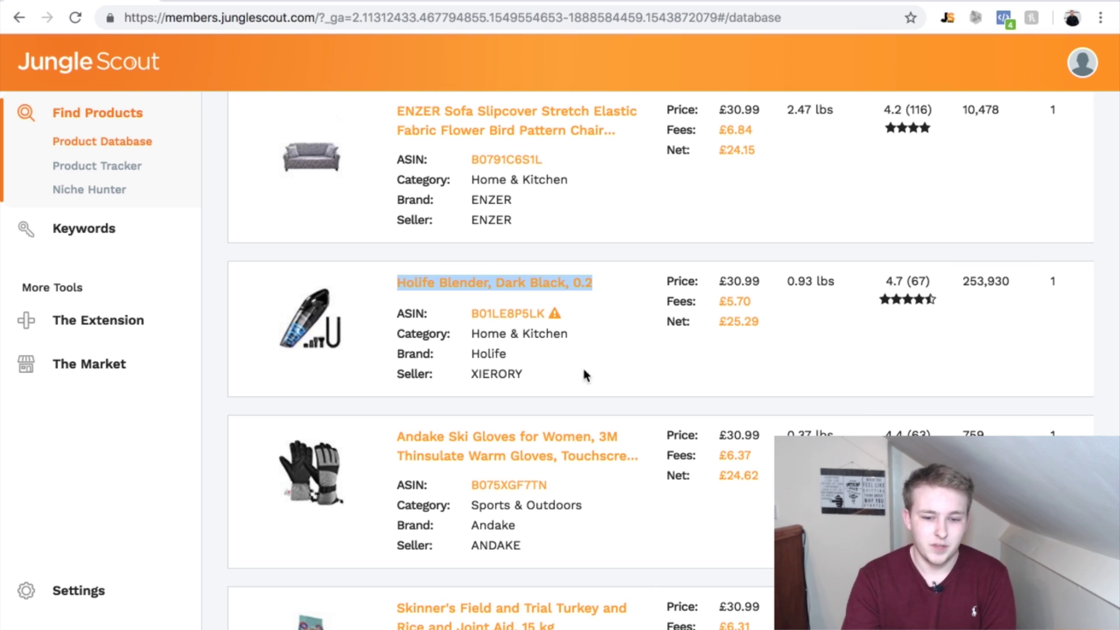
Step: Scroll further down the results to the AR'S HOTEL mattress topper and bring up its link options
left_click(616, 398)
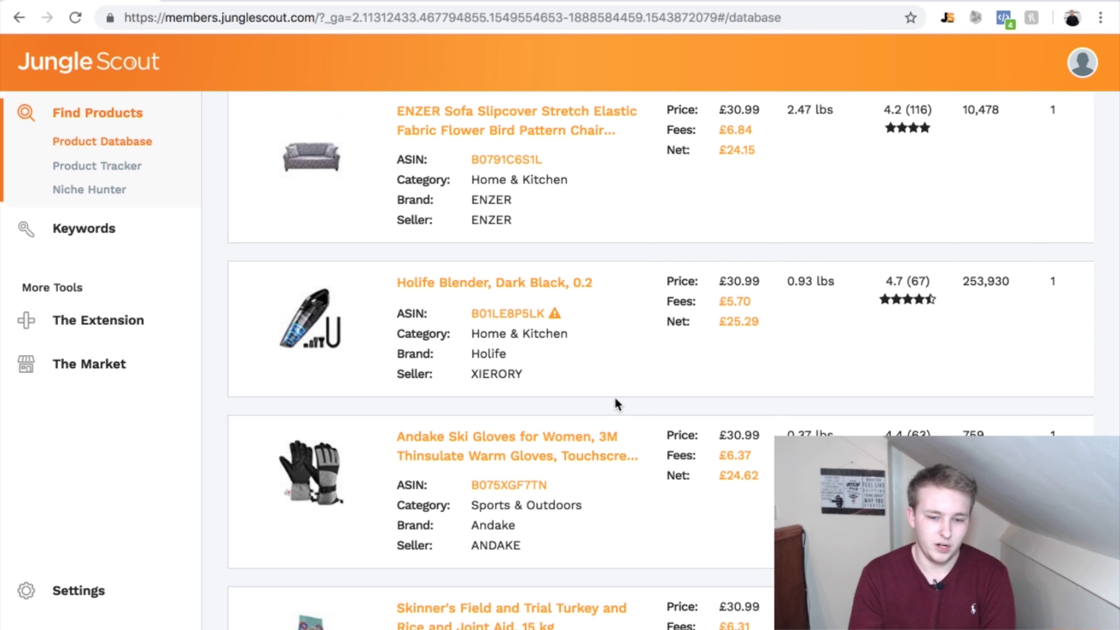
scroll(614, 397, "down", 10)
scroll(615, 397, "down", 6)
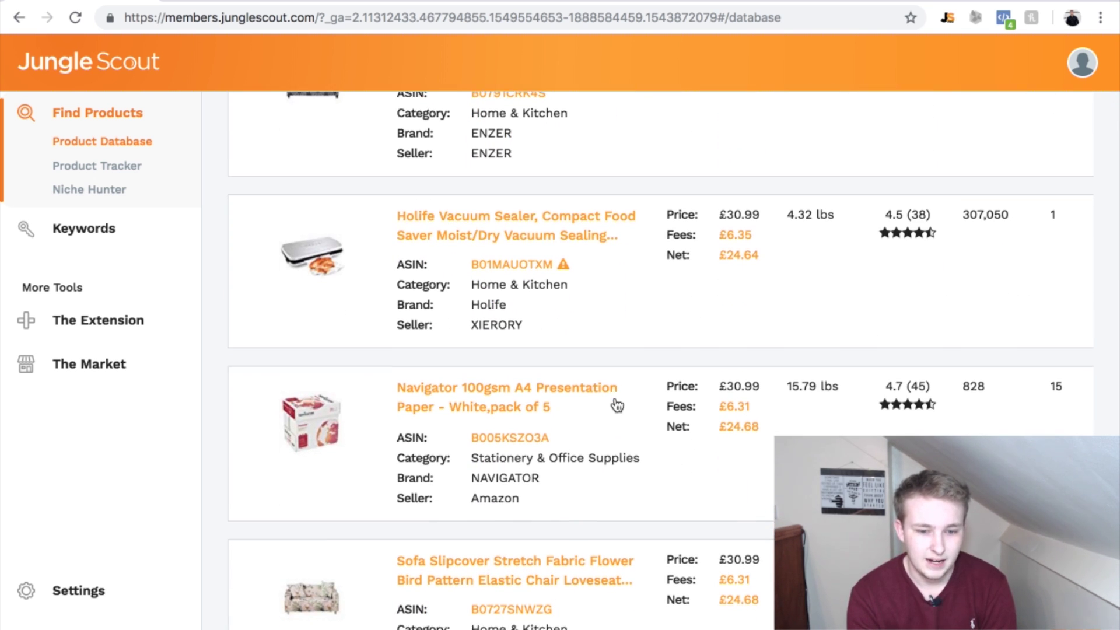
scroll(618, 406, "down", 10)
scroll(618, 405, "down", 5)
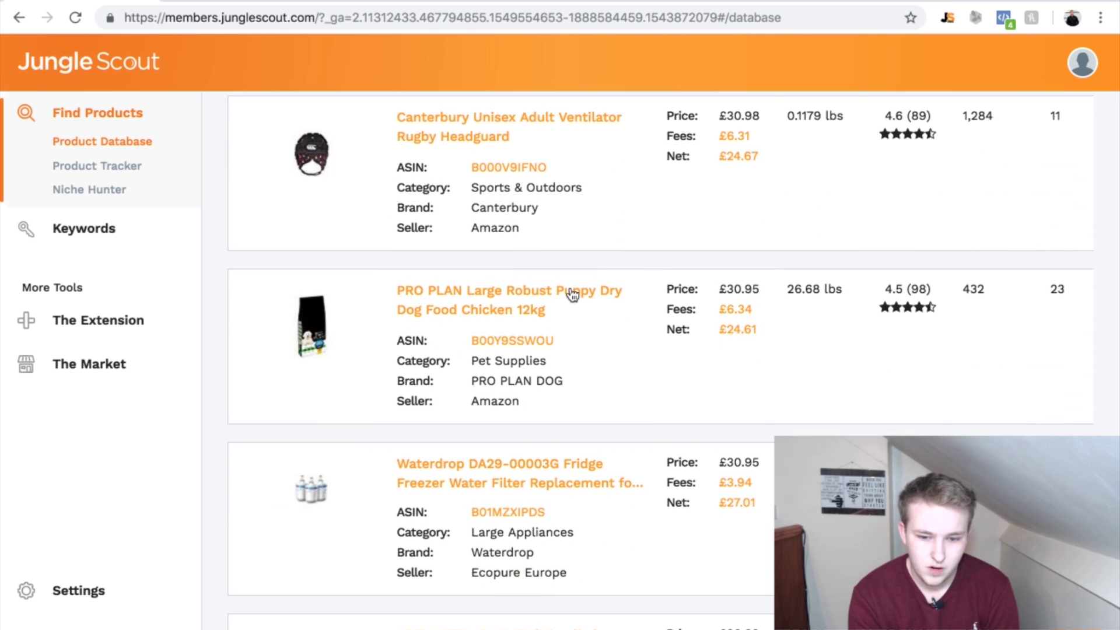
scroll(580, 297, "down", 4)
scroll(580, 301, "down", 1)
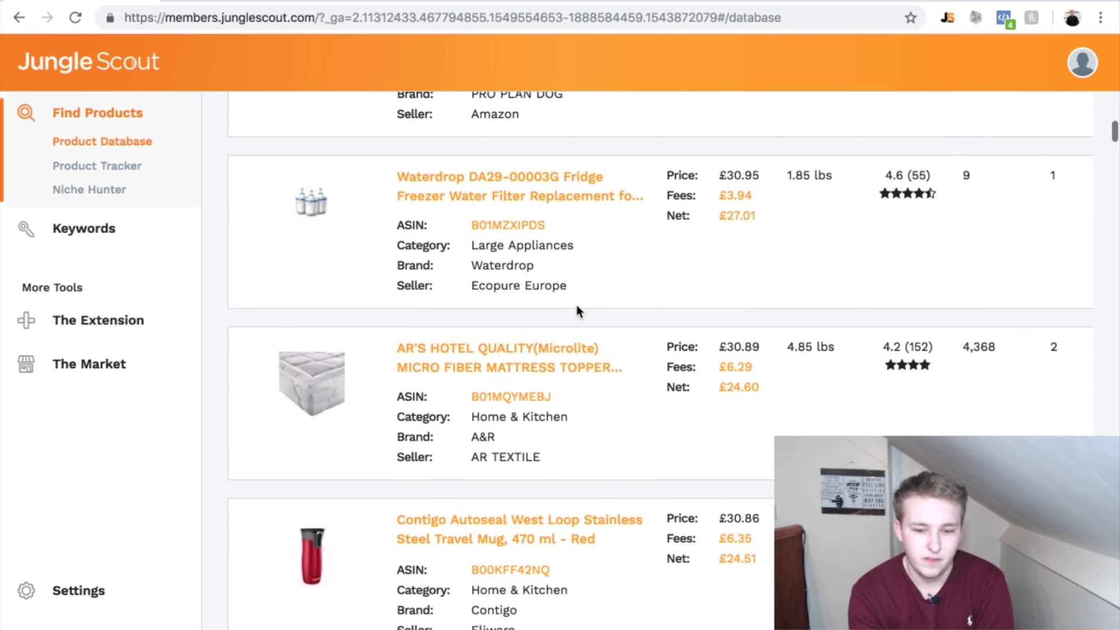
right_click(513, 351)
key("Escape")
Step: Bring up the AmazonBasics suit hanger's link options, then switch to the first opened product listing
scroll(526, 356, "down", 1)
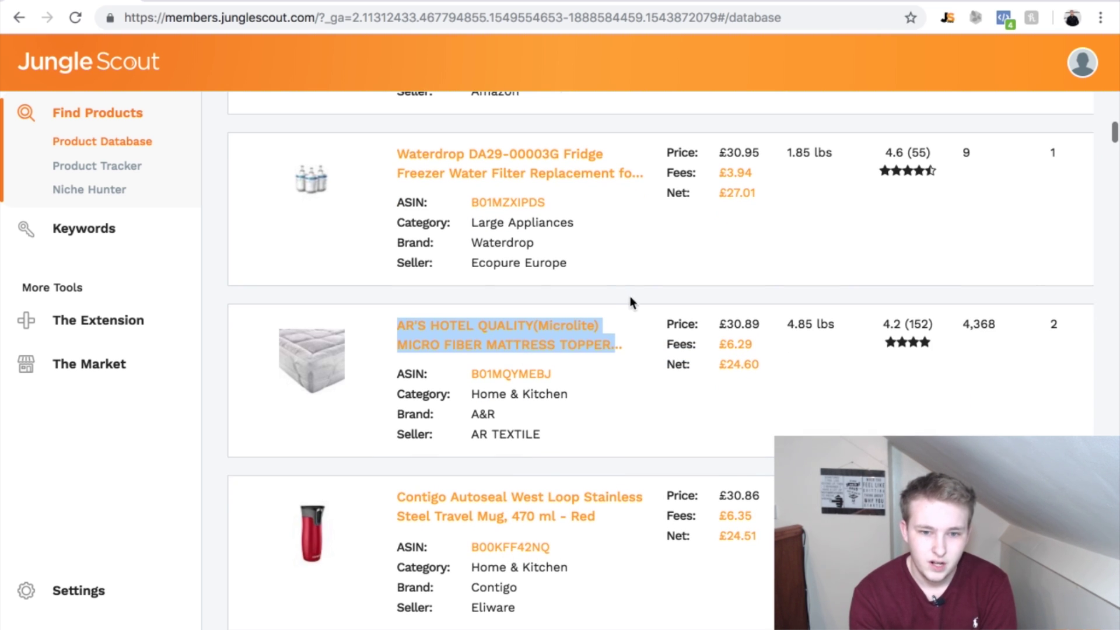
scroll(607, 292, "down", 14)
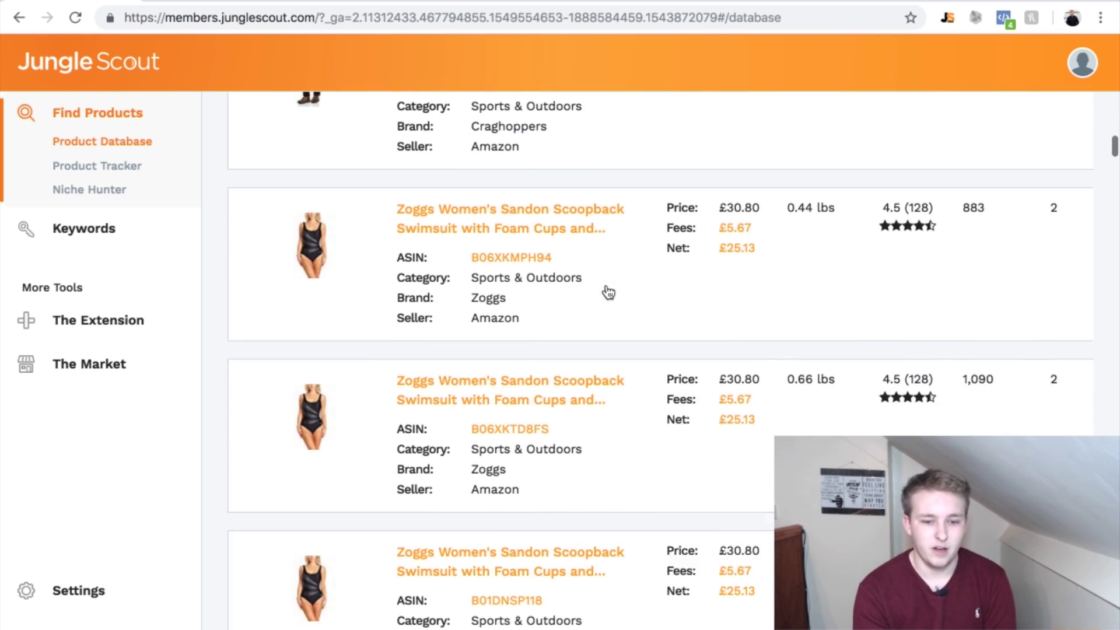
scroll(608, 292, "down", 10)
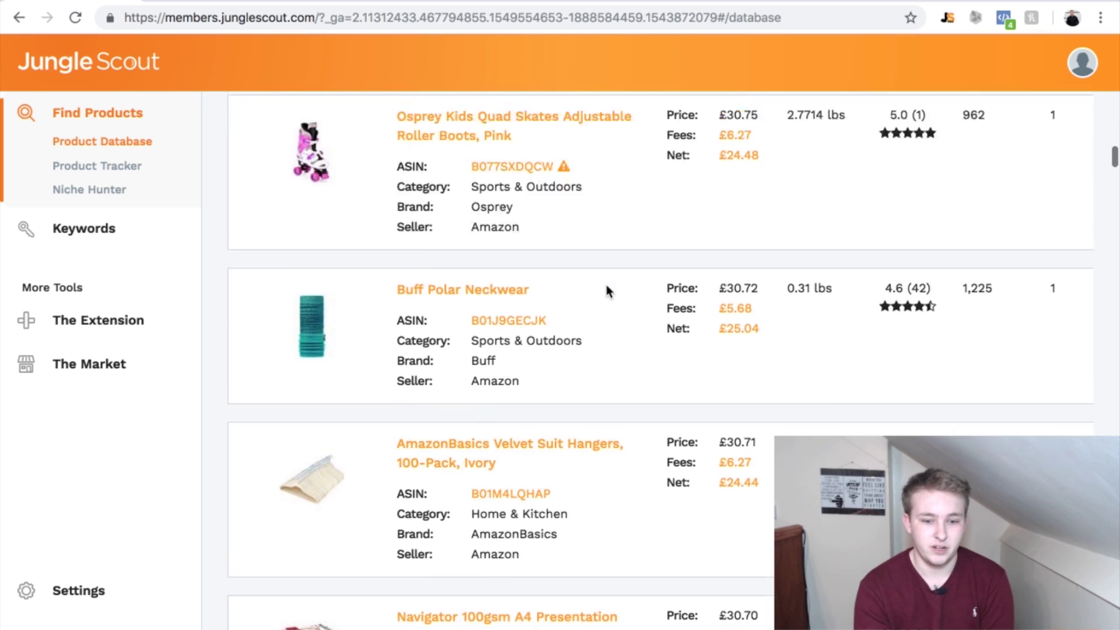
scroll(607, 290, "up", 20)
scroll(607, 290, "down", 8)
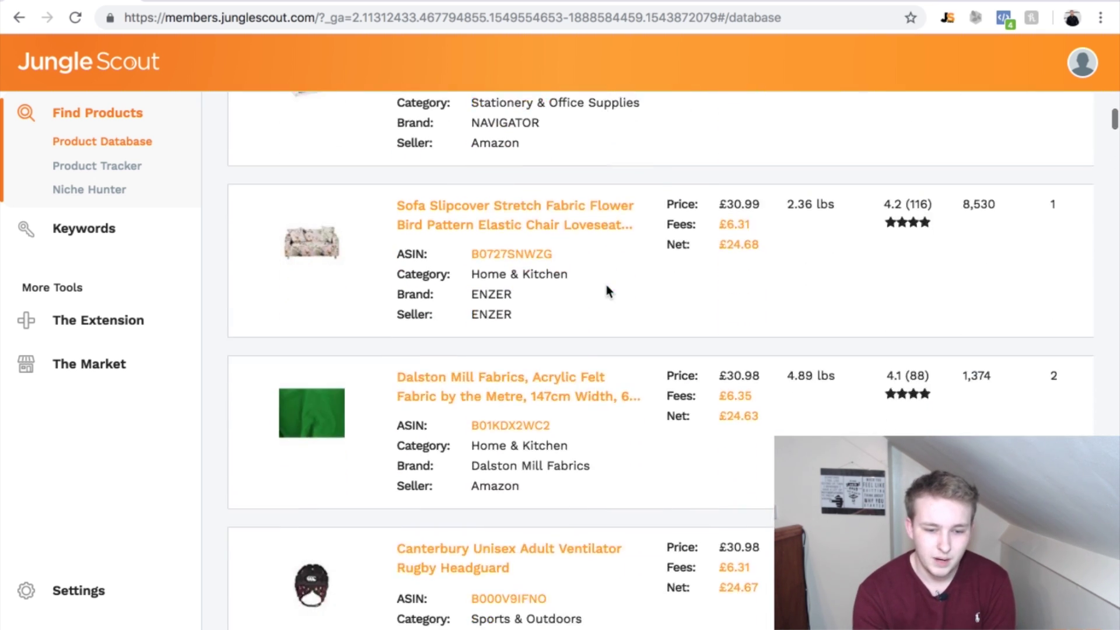
scroll(607, 290, "down", 20)
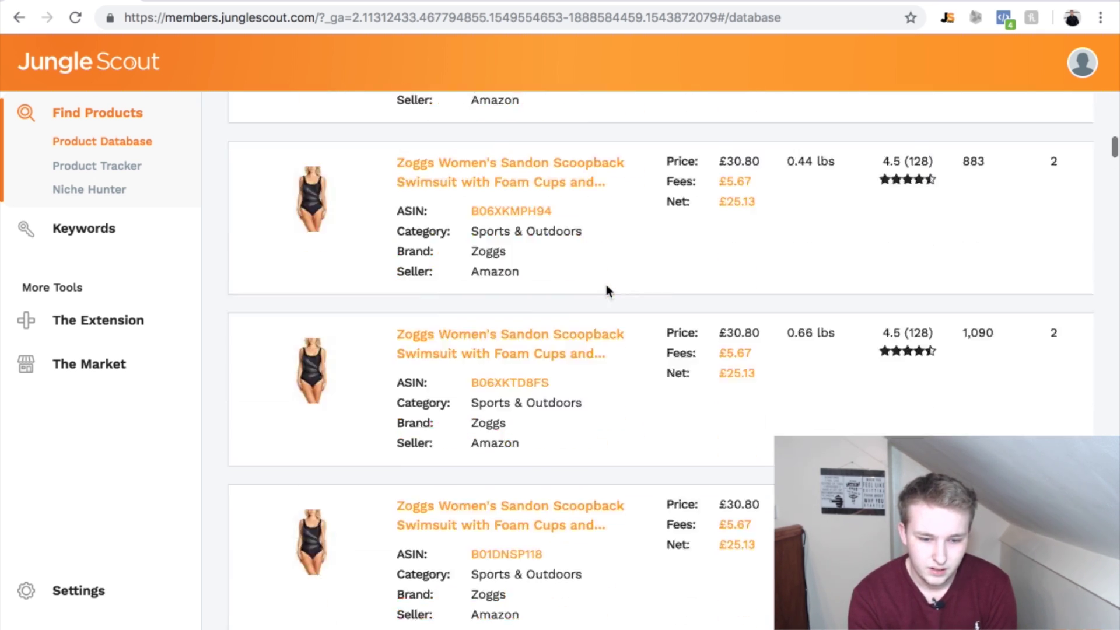
scroll(607, 285, "down", 10)
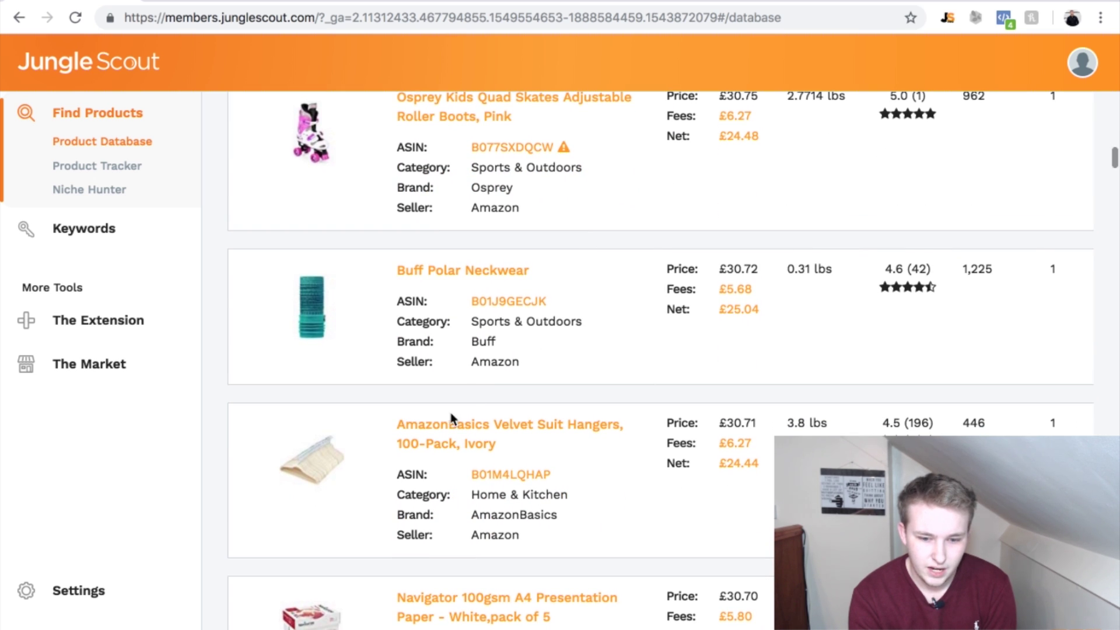
right_click(448, 432)
key("Escape")
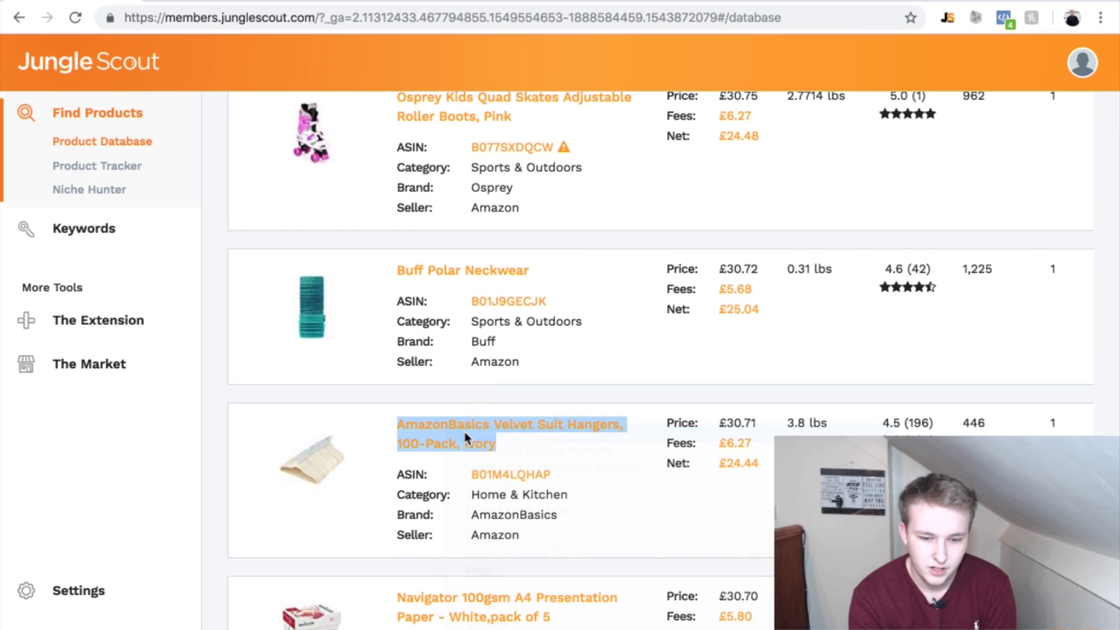
scroll(560, 148, "up", 2)
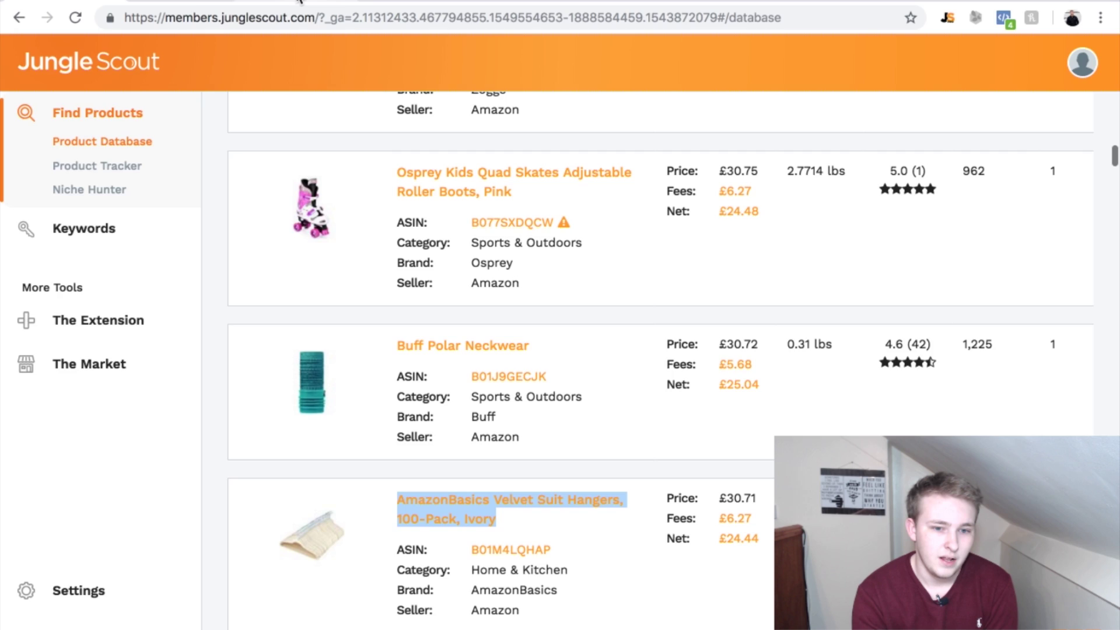
left_click(329, 3)
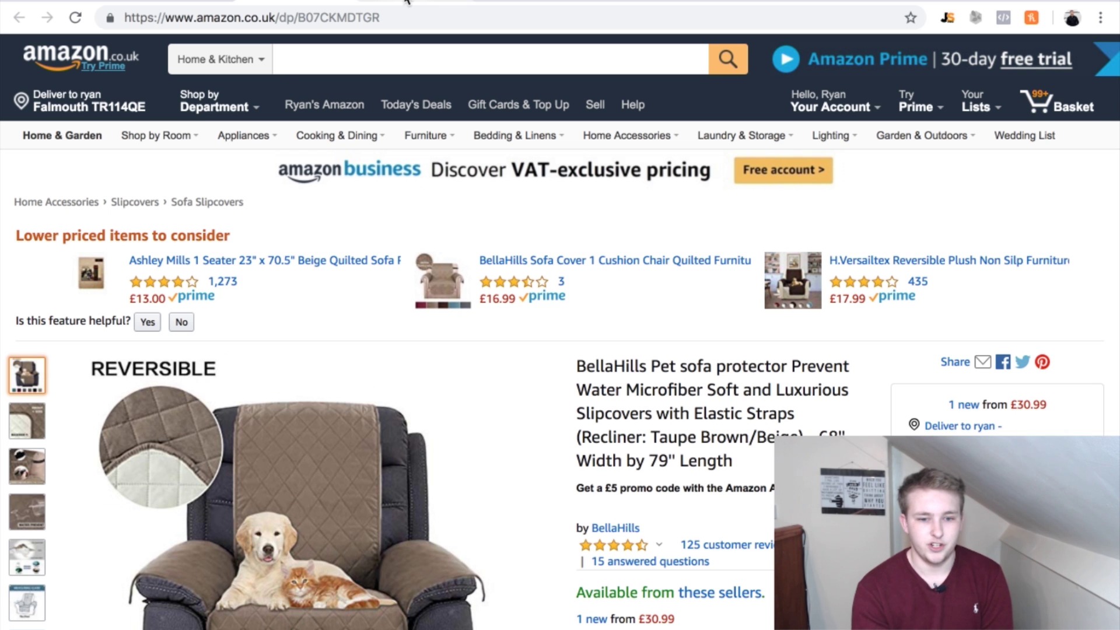
Step: Step through the opened Amazon product listings, including the Holife one
left_click(407, 3)
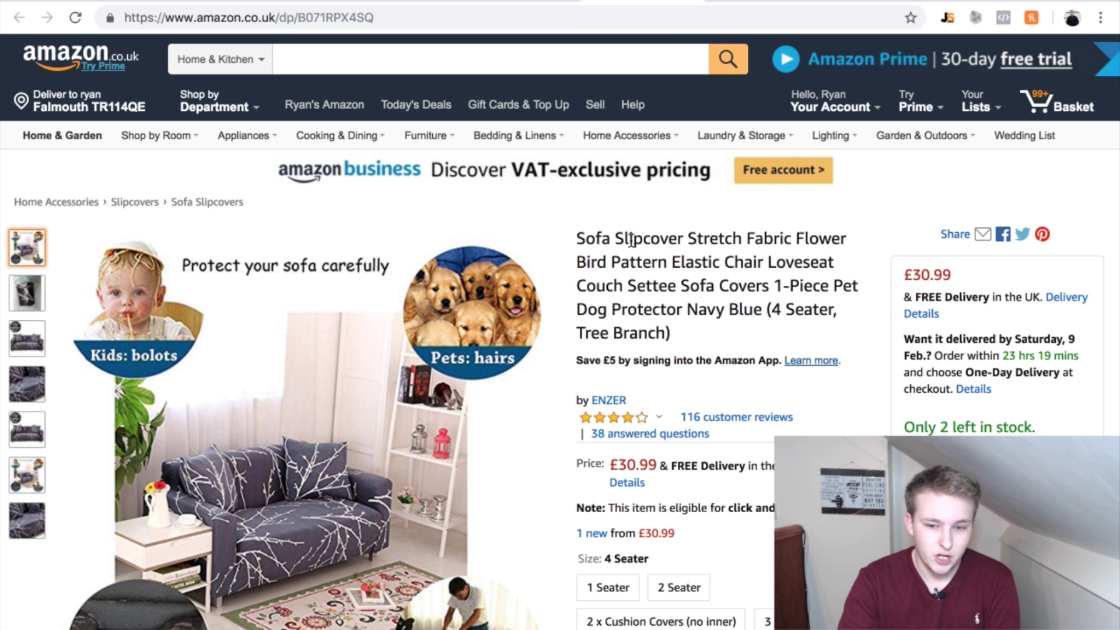
left_click(744, 16)
key("ctrl+v")
key("Return")
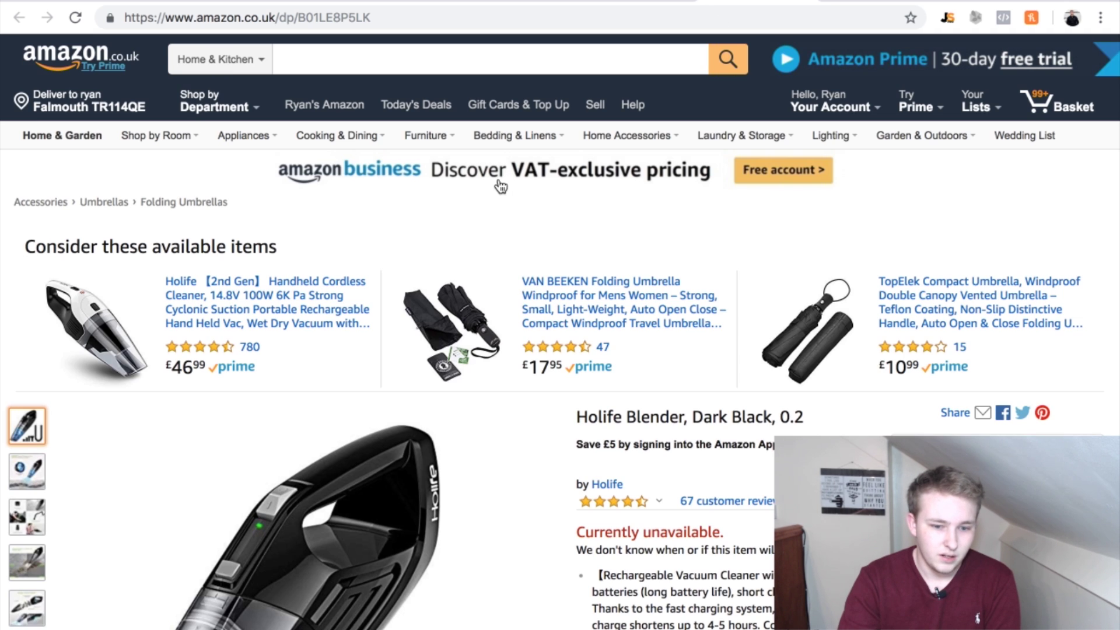
Step: Review the AR'S HOTEL mattress topper page and select 'MATTRESS TOPPER' in its title
scroll(542, 396, "down", 2)
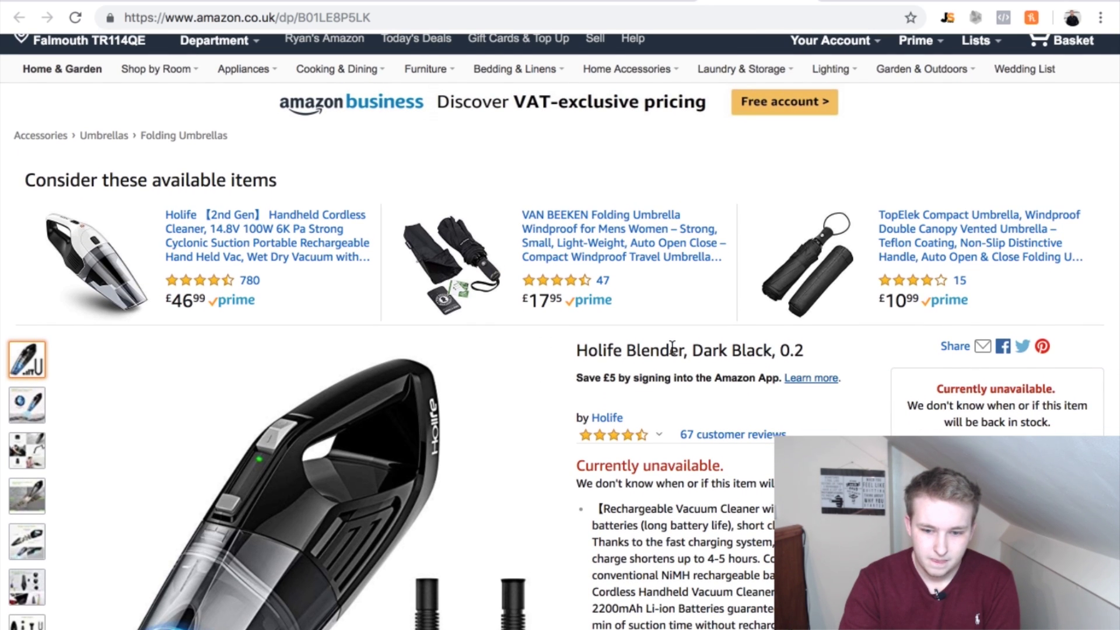
scroll(616, 350, "down", 5)
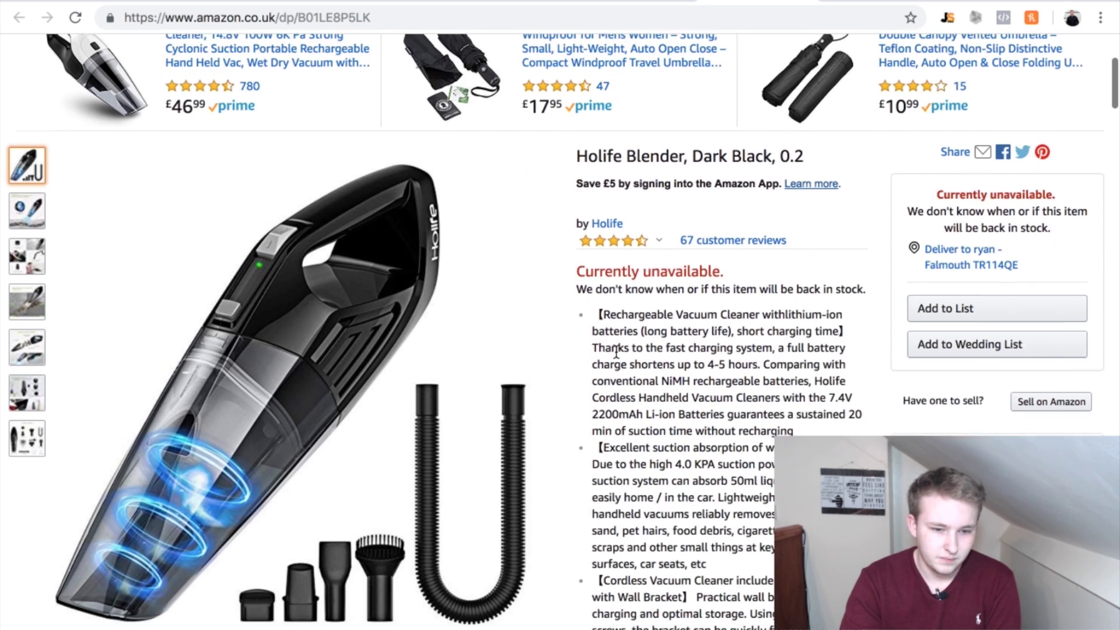
scroll(619, 344, "up", 3)
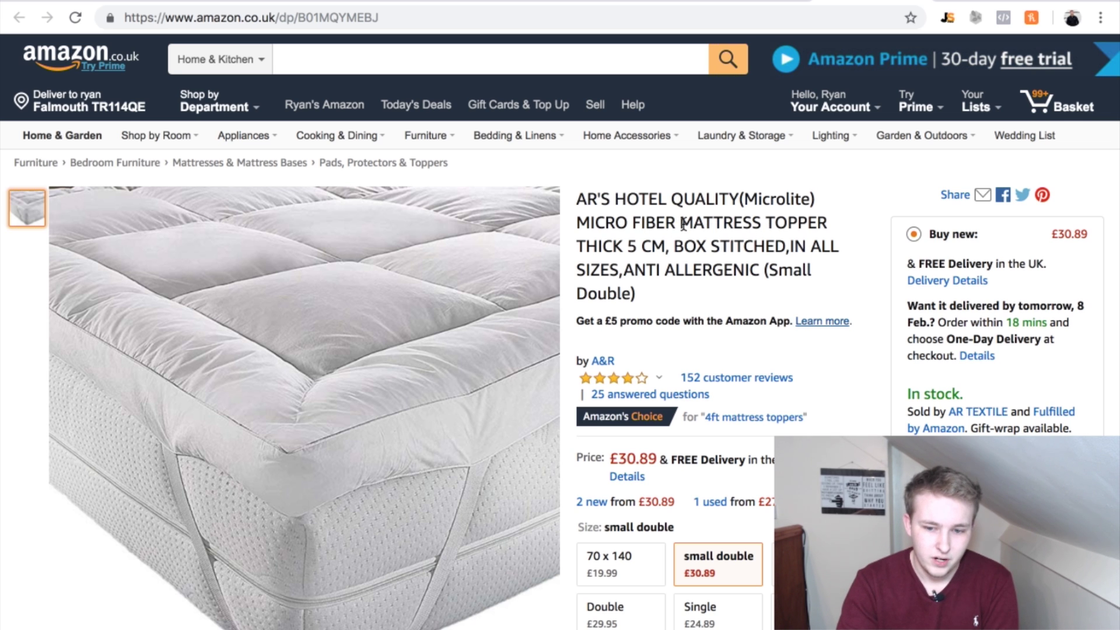
left_click_drag(680, 223, 829, 226)
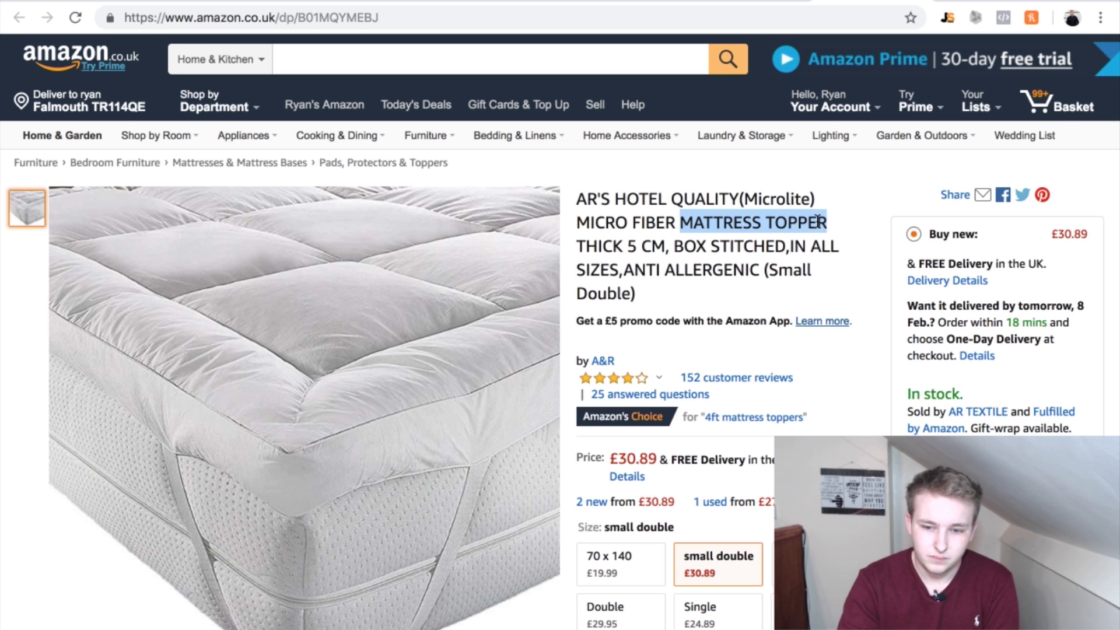
Step: Copy 'MATTRESS TOPPER' from the title and search Amazon's Home & Kitchen for it
right_click(814, 215)
left_click(821, 250)
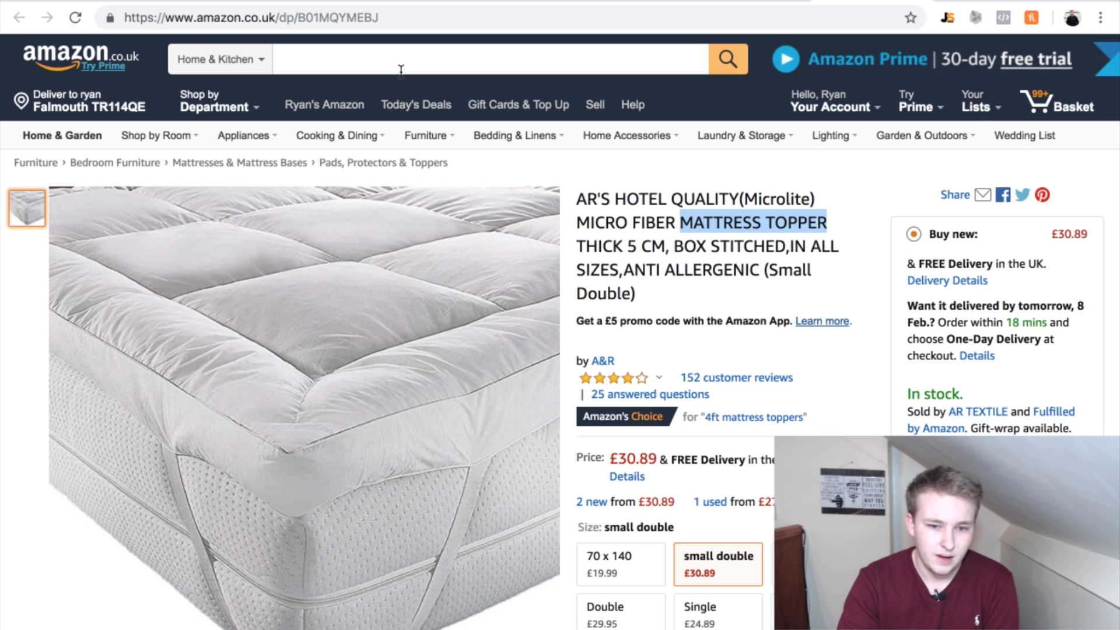
left_click(369, 61)
right_click(373, 62)
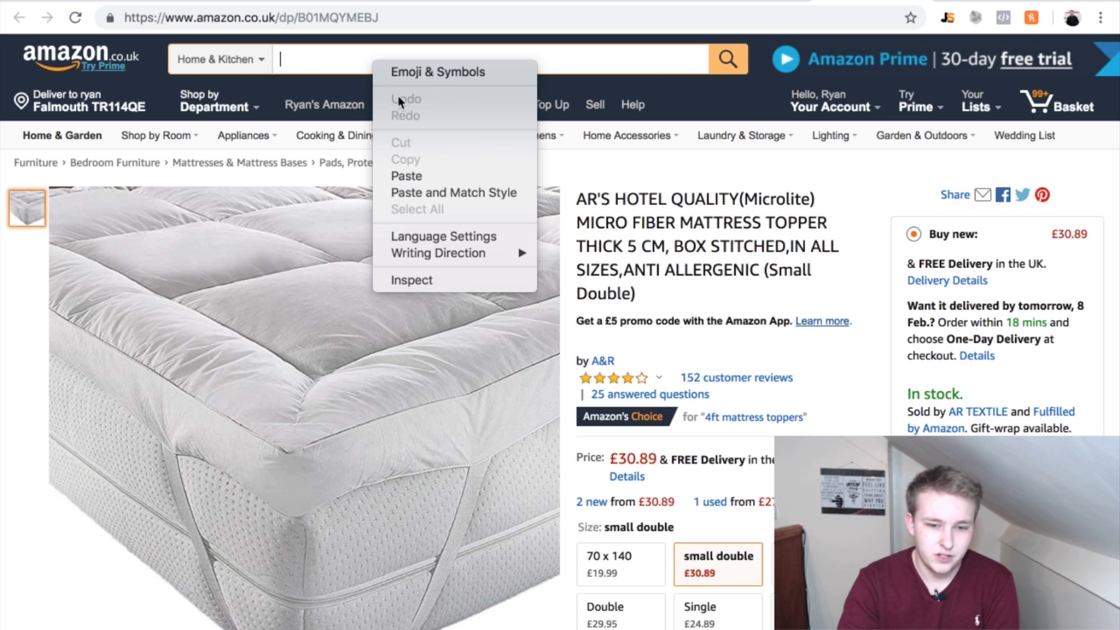
left_click(407, 176)
key("Return")
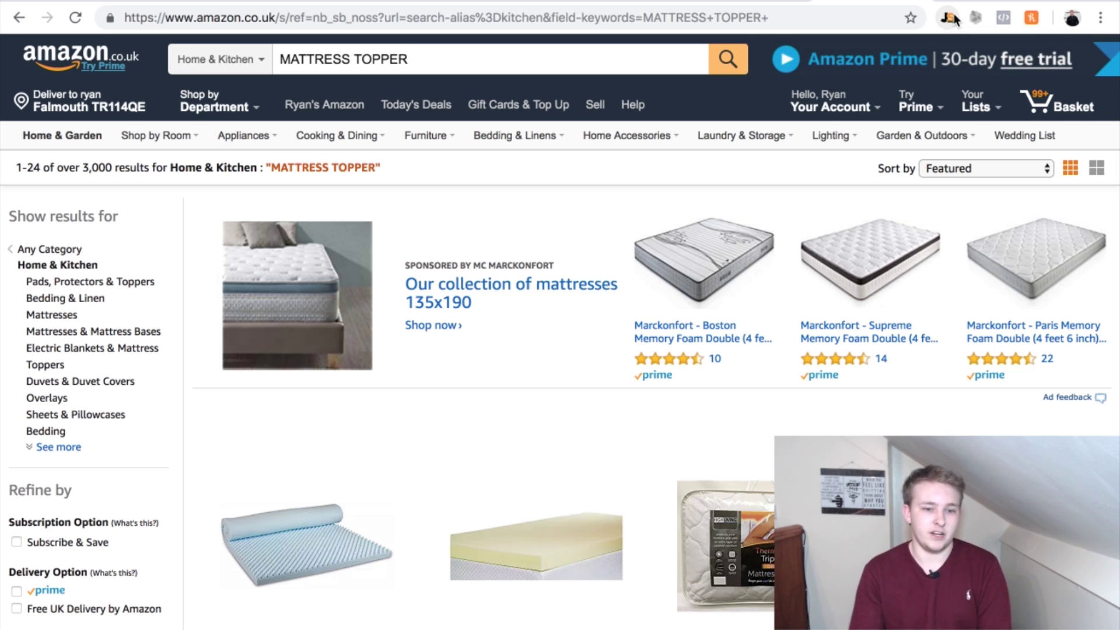
mouse_move(962, 3)
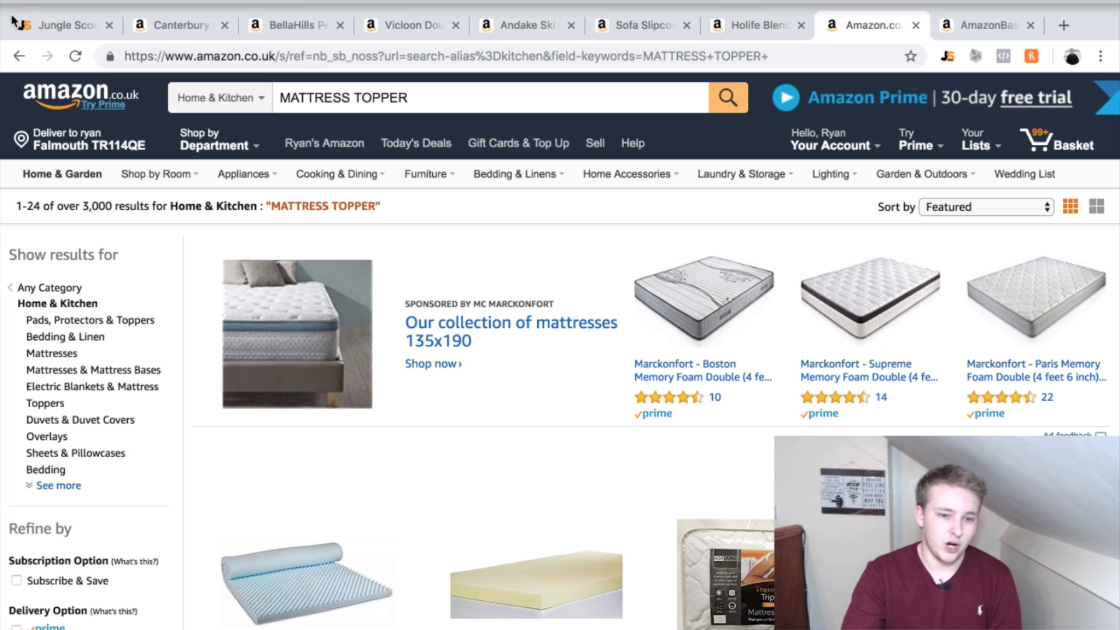
Step: Return to the Jungle Scout tab and scroll to the filters showing 5,519 total results
left_click(47, 26)
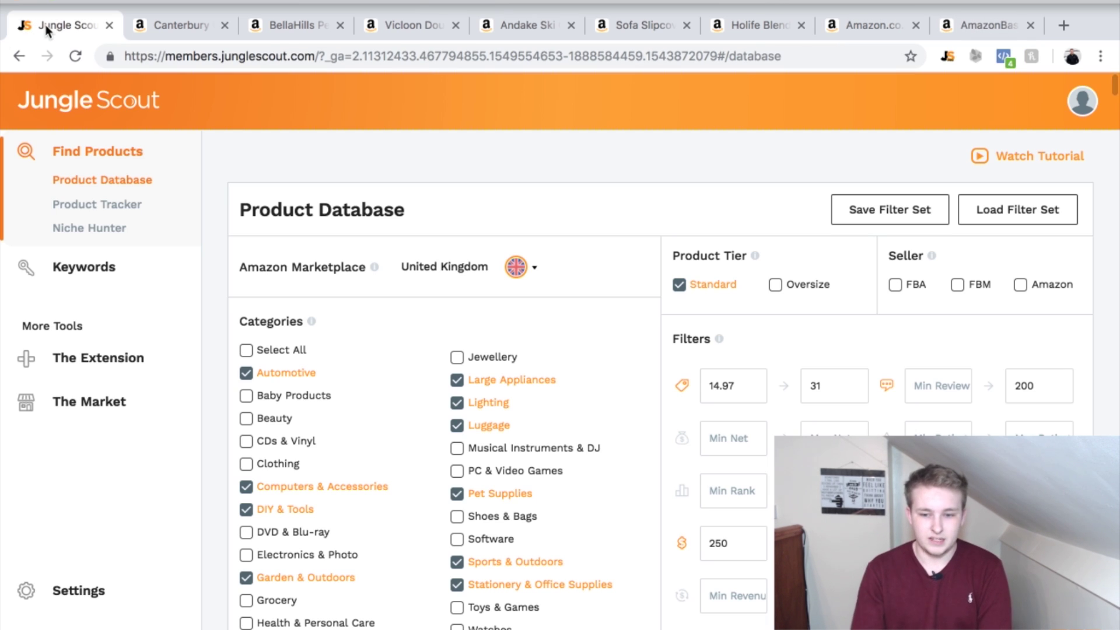
scroll(831, 413, "down", 2)
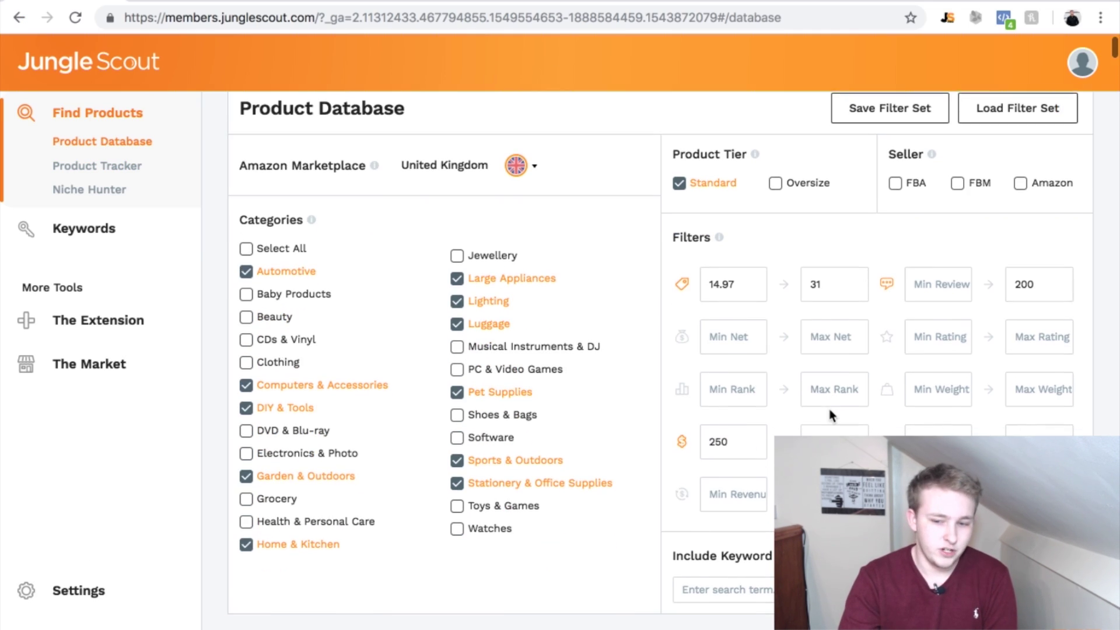
scroll(832, 413, "down", 1)
scroll(830, 410, "down", 1)
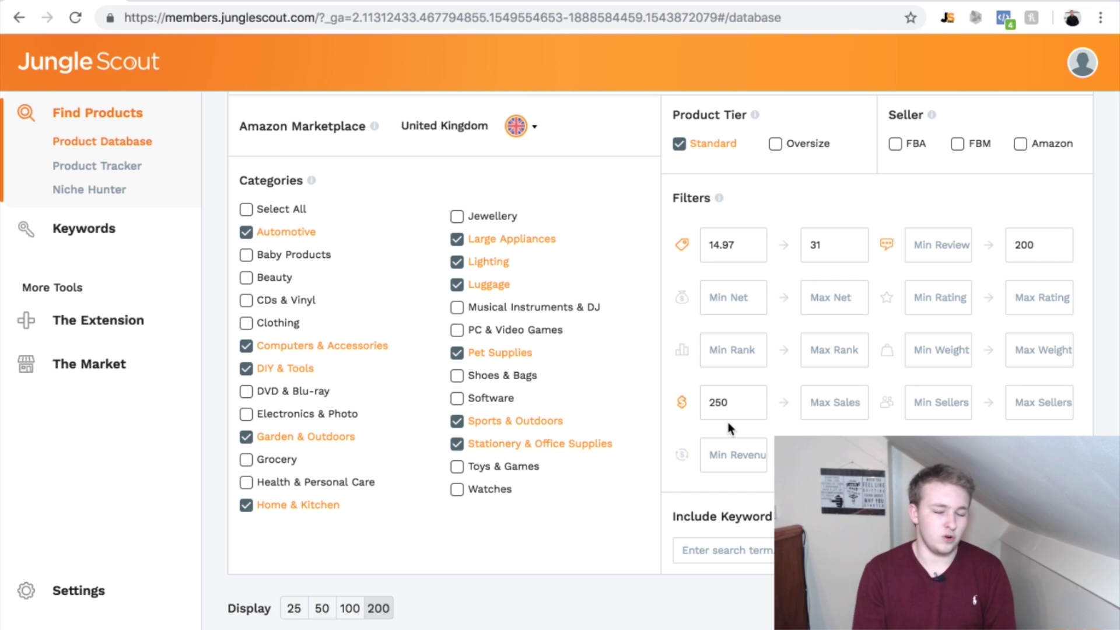
scroll(727, 419, "down", 3)
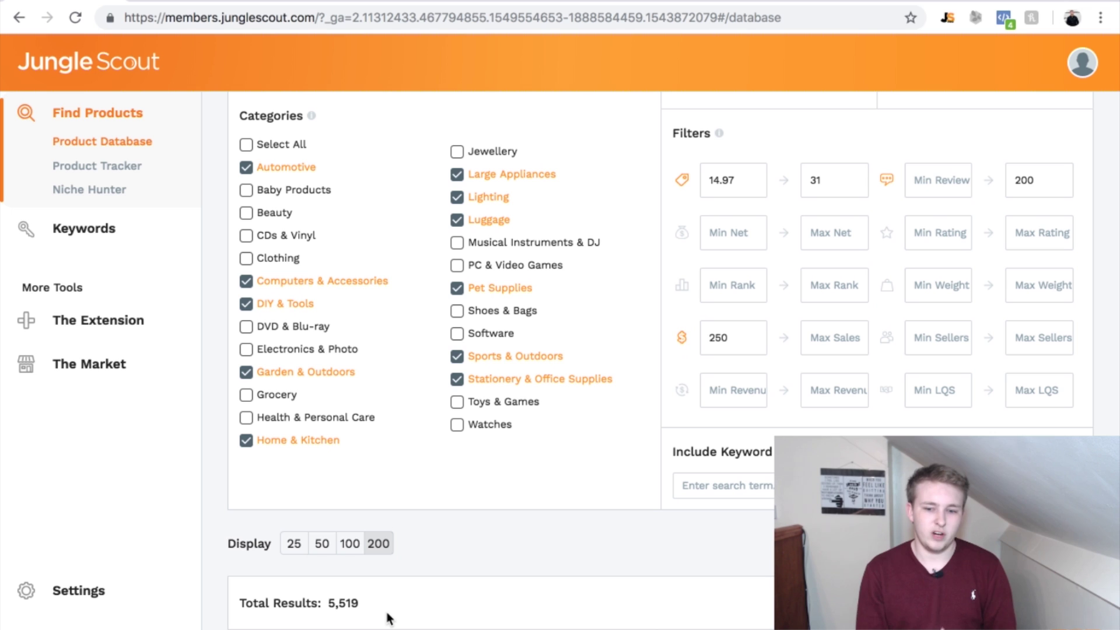
Step: Change the minimum price filter from 14.97 to 19.54
left_click(736, 188)
key("BackSpace")
key("BackSpace")
key("BackSpace")
key("BackSpace")
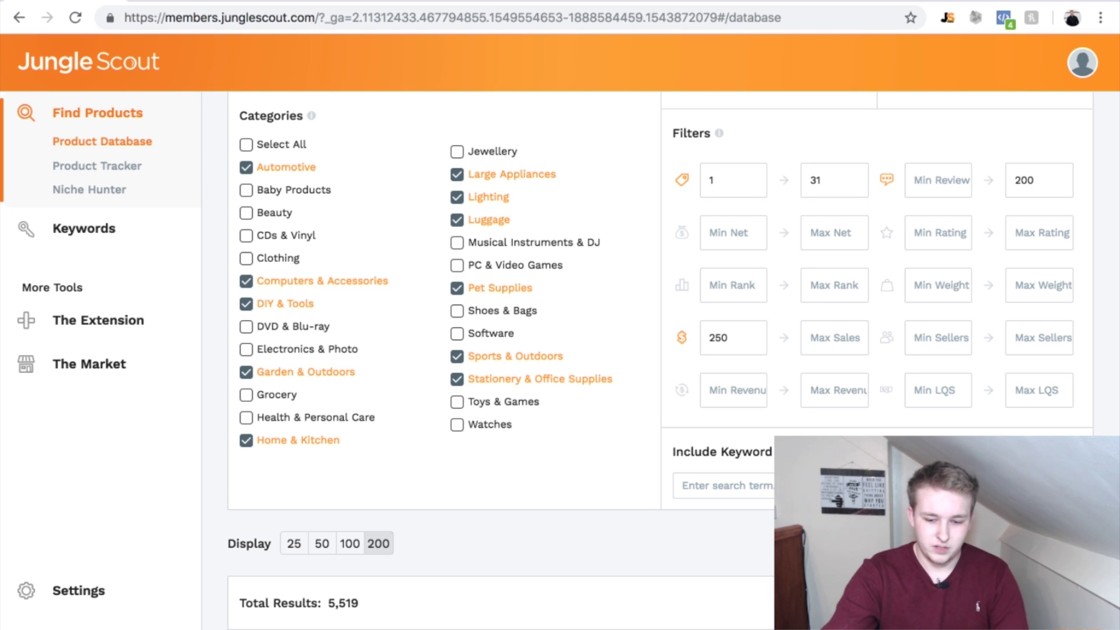
type("9.")
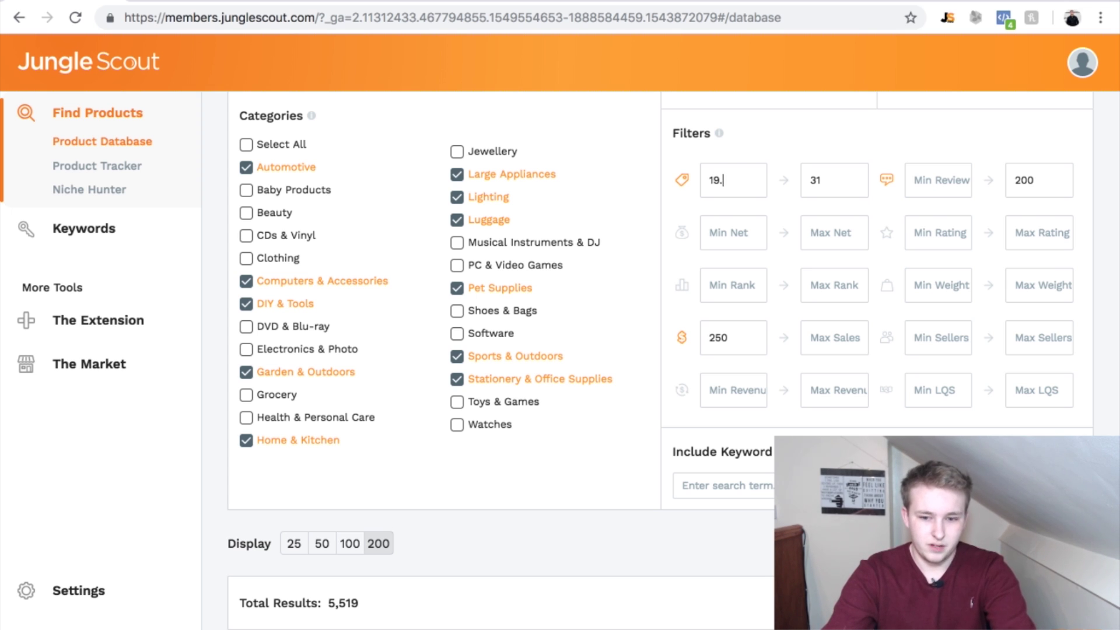
type("9")
key("BackSpace")
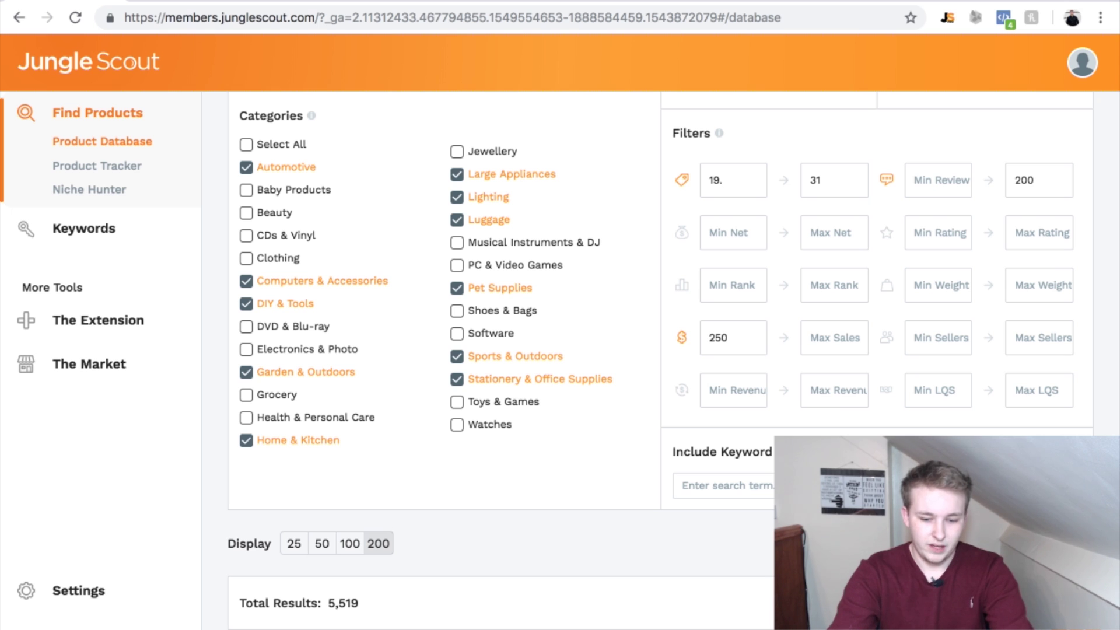
type("54")
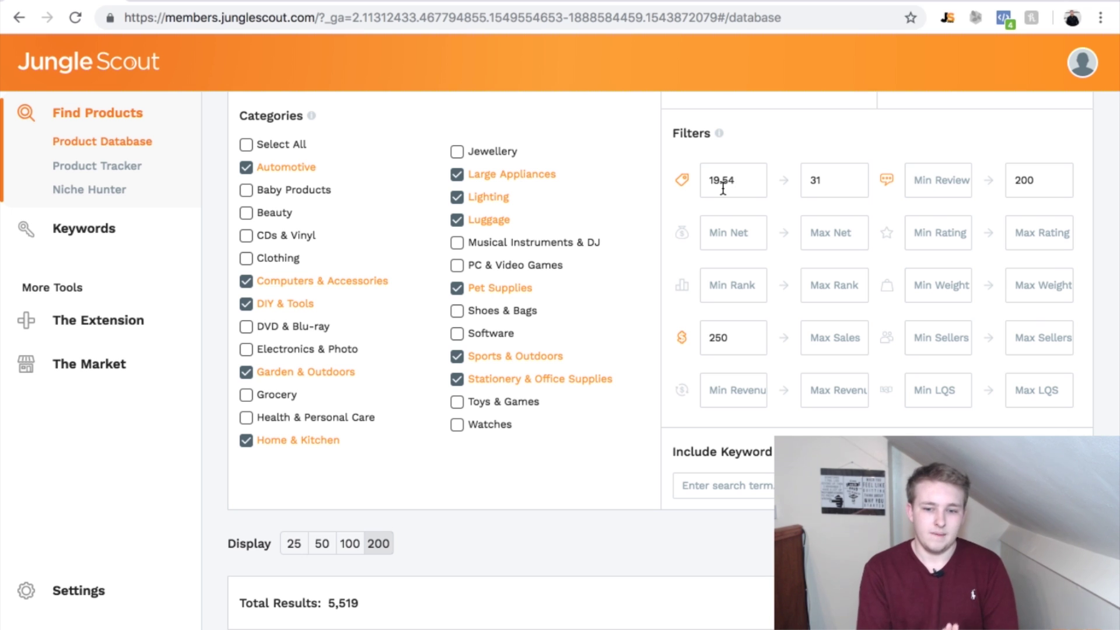
key("BackSpace")
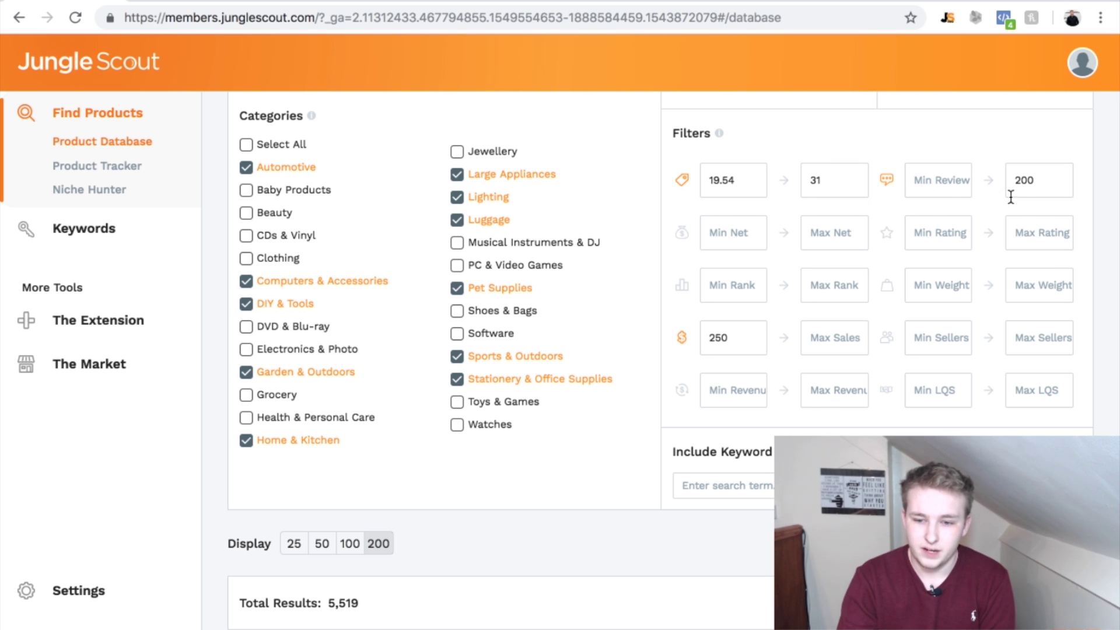
Step: Set Max Review to 130, Max Price to 23 and Min Sales to 300
left_click(1042, 189)
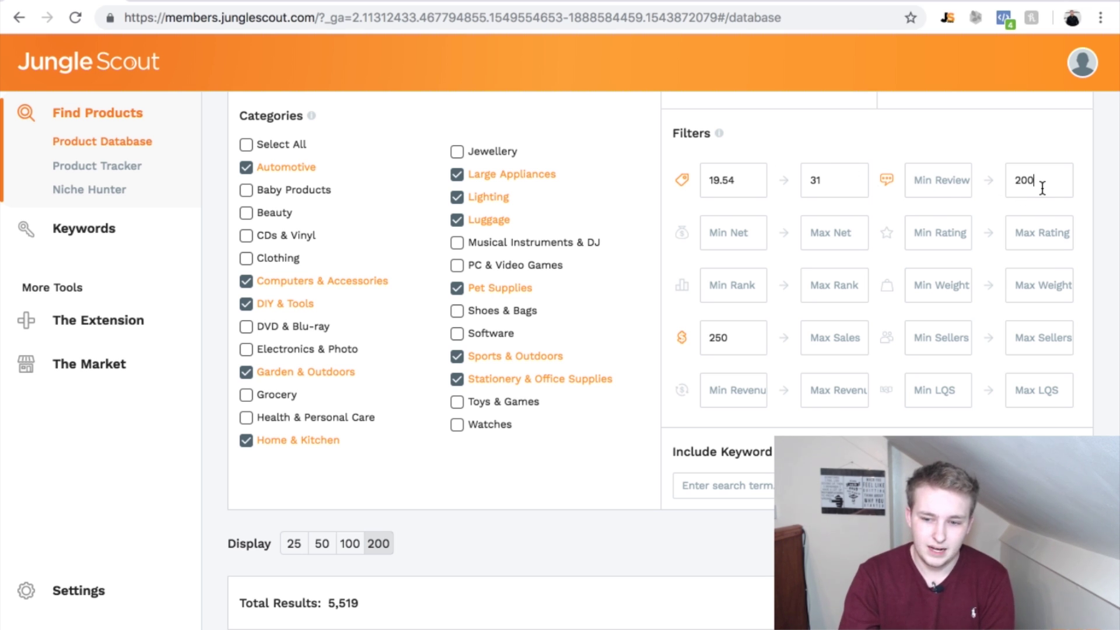
key("BackSpace")
key("BackSpace")
key("BackSpace")
type("130")
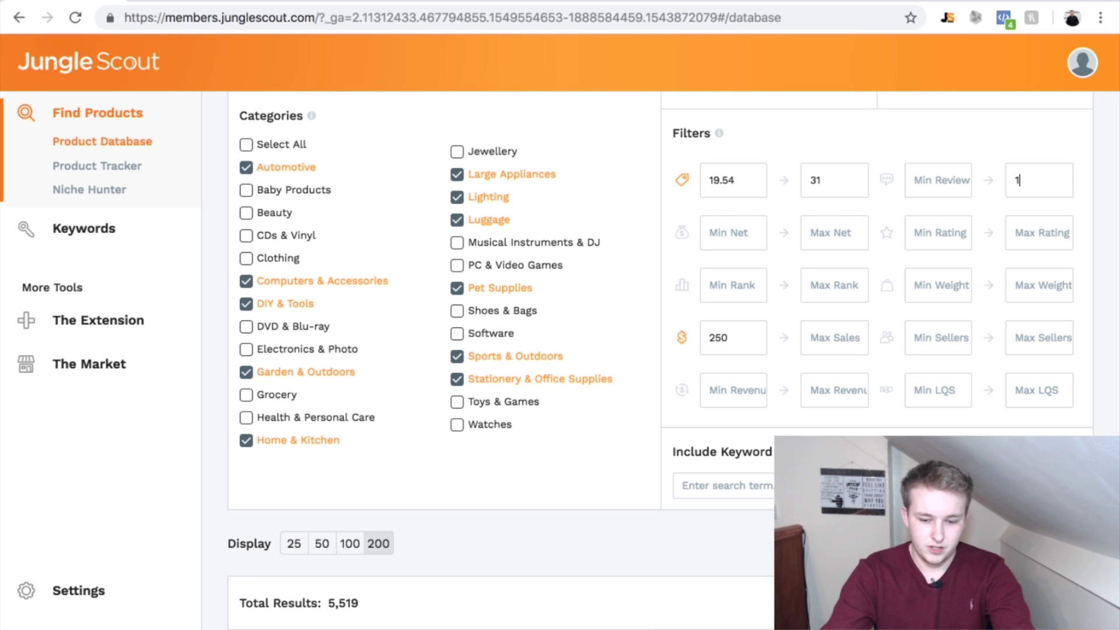
left_click(747, 341)
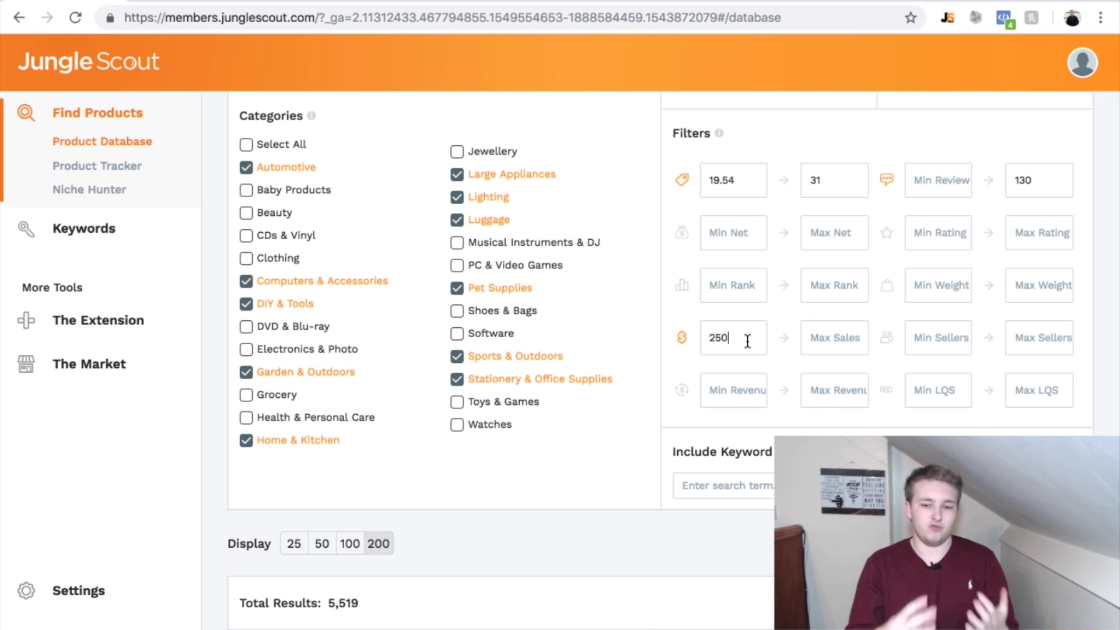
left_click(833, 186)
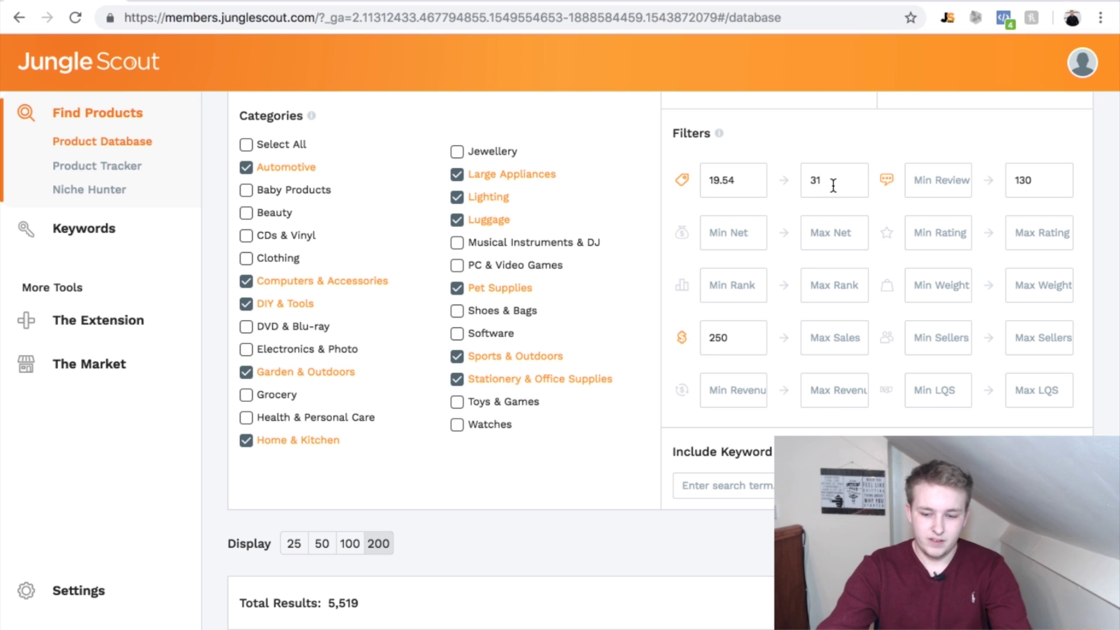
key("BackSpace")
key("BackSpace")
type("23")
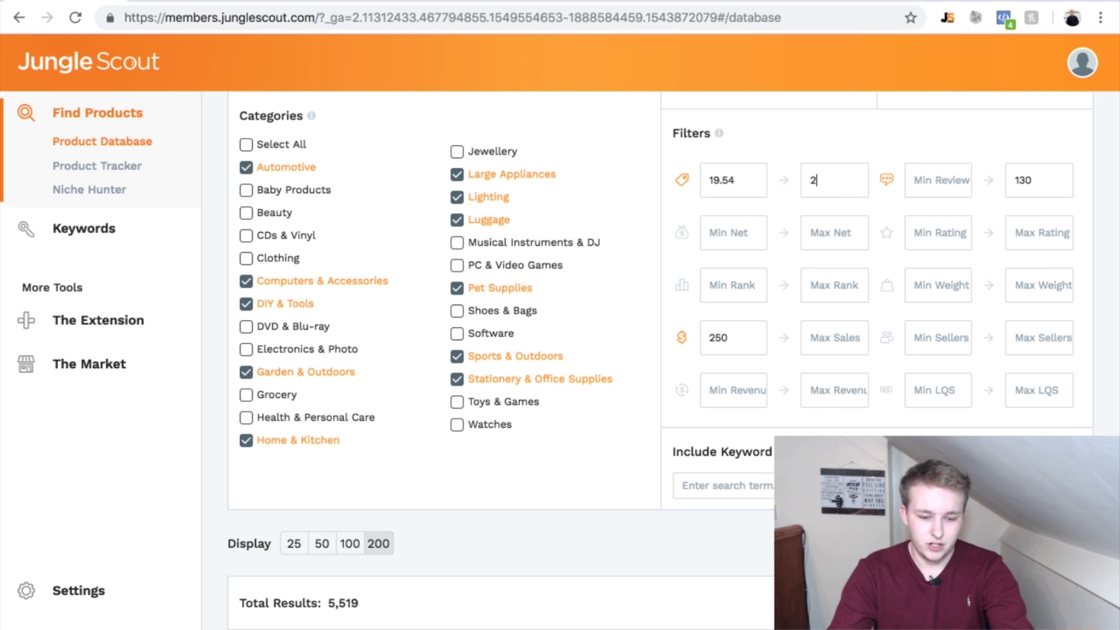
double_click(731, 340)
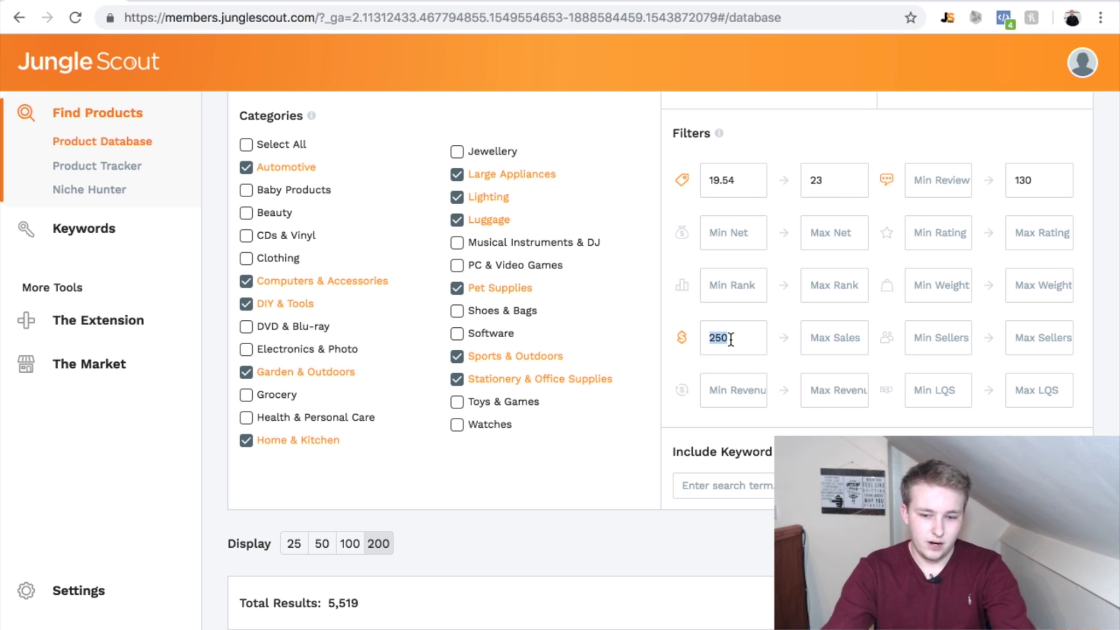
key("BackSpace")
type("300")
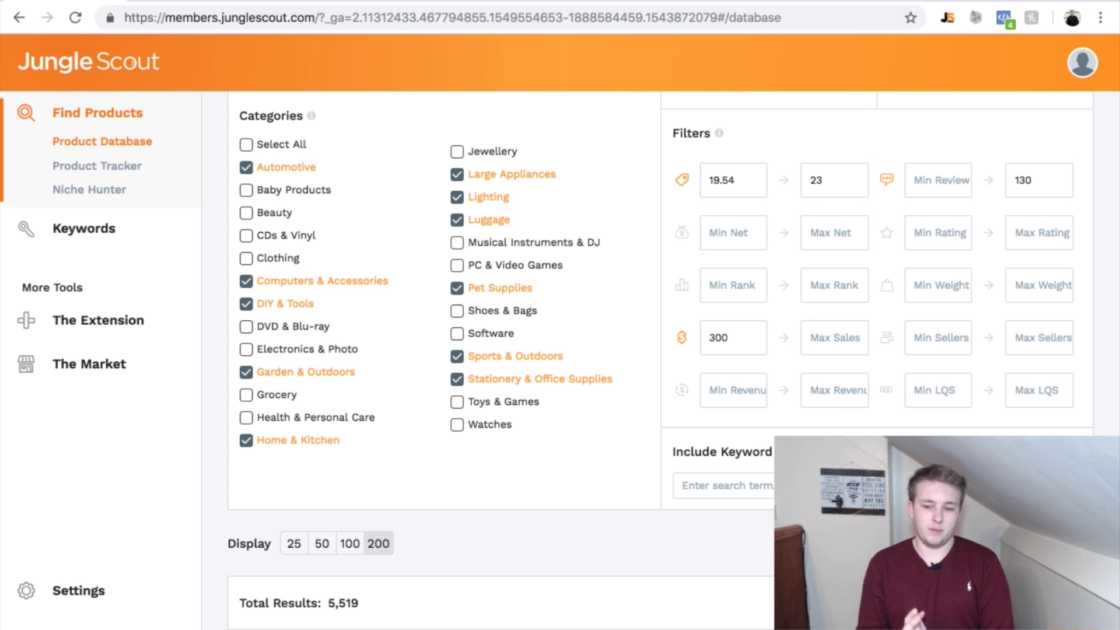
Step: Scroll through the 531 results priced around £22.50–£22.99, then back up to the filters
scroll(659, 362, "down", 10)
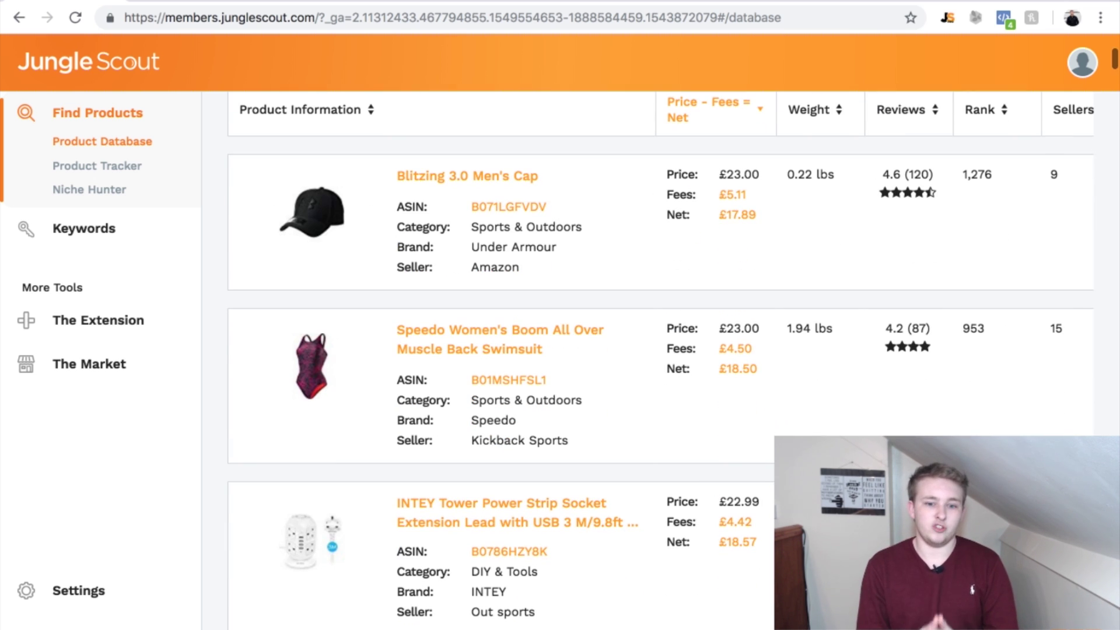
scroll(659, 362, "up", 3)
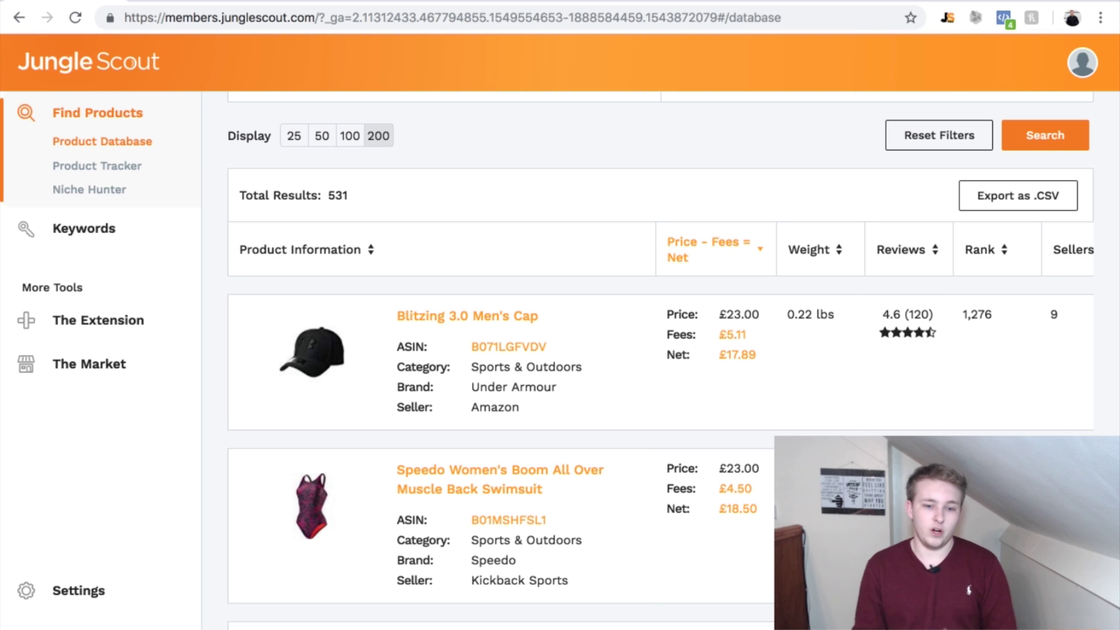
scroll(365, 163, "down", 4)
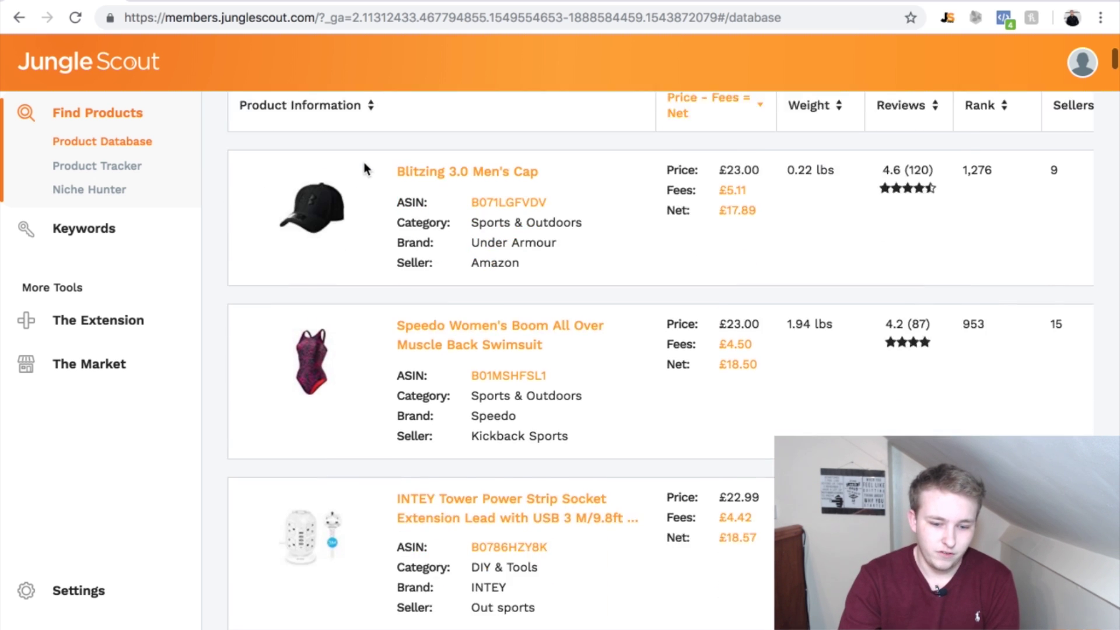
scroll(470, 361, "down", 3)
scroll(620, 383, "down", 2)
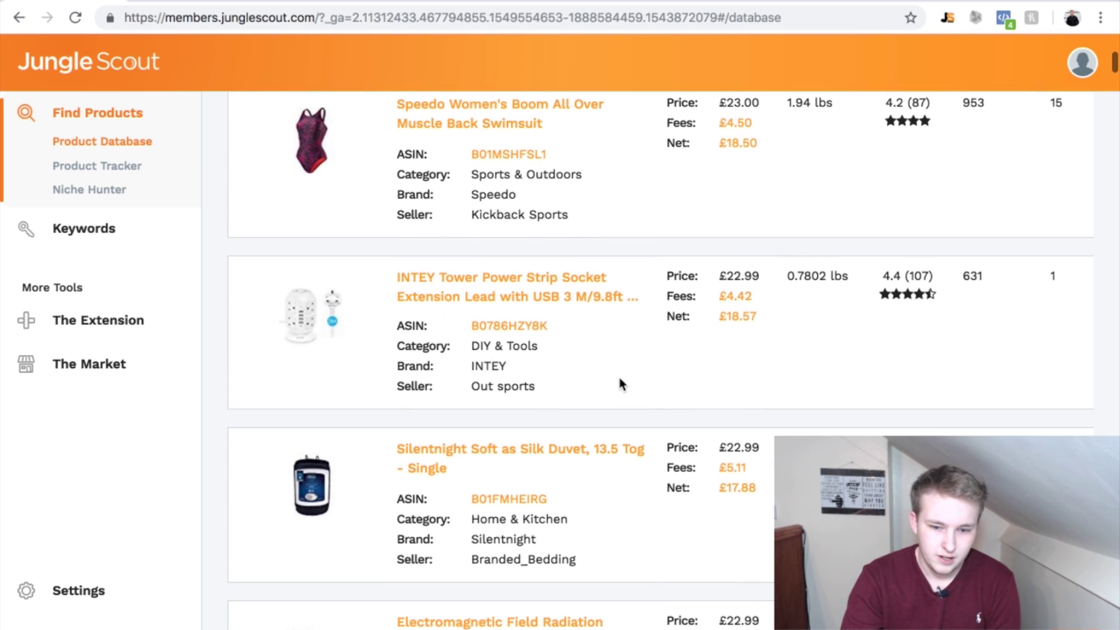
scroll(618, 379, "down", 9)
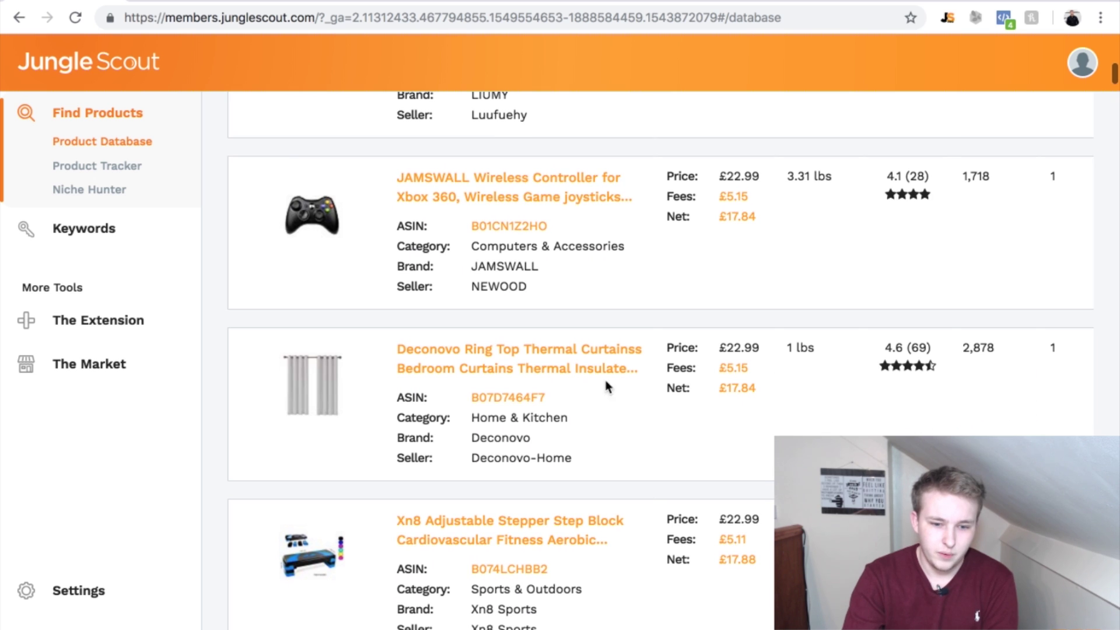
scroll(326, 388, "down", 8)
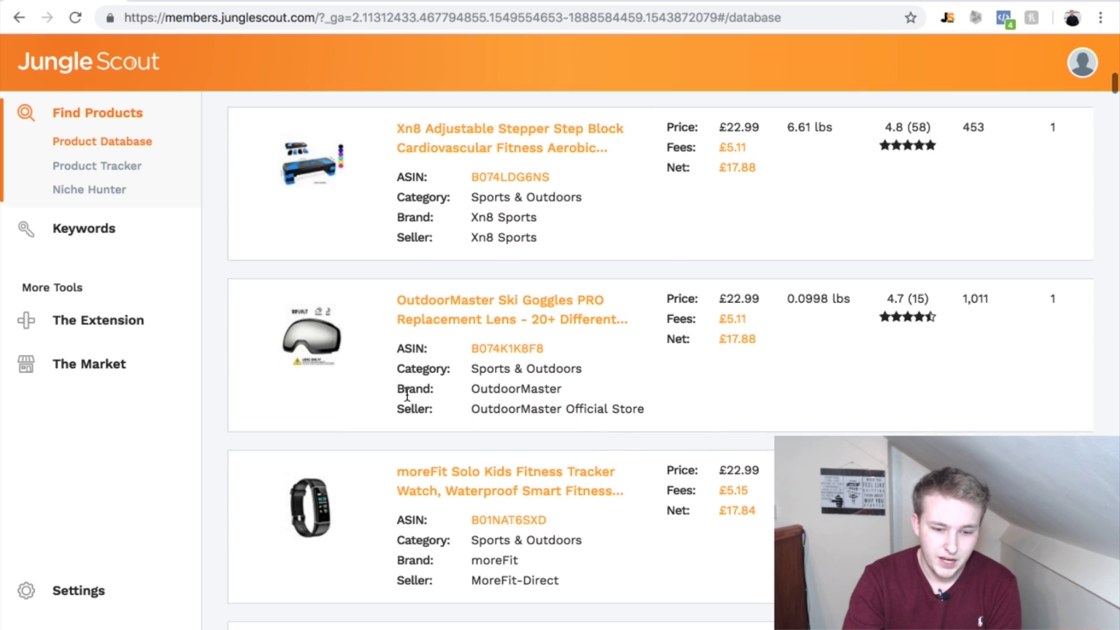
scroll(407, 394, "down", 6)
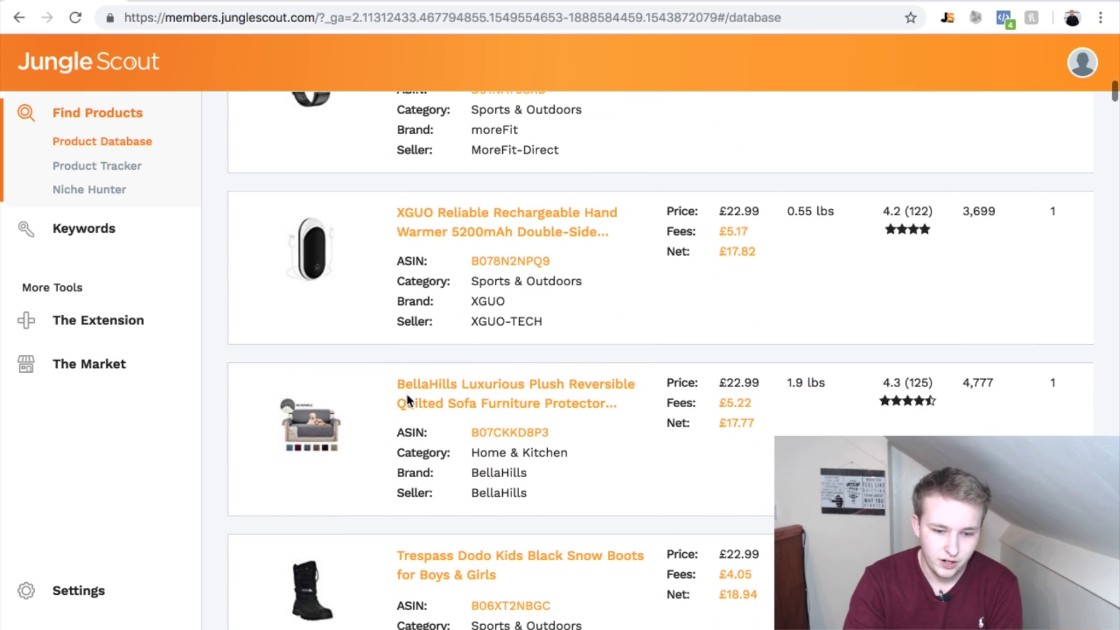
scroll(340, 436, "down", 12)
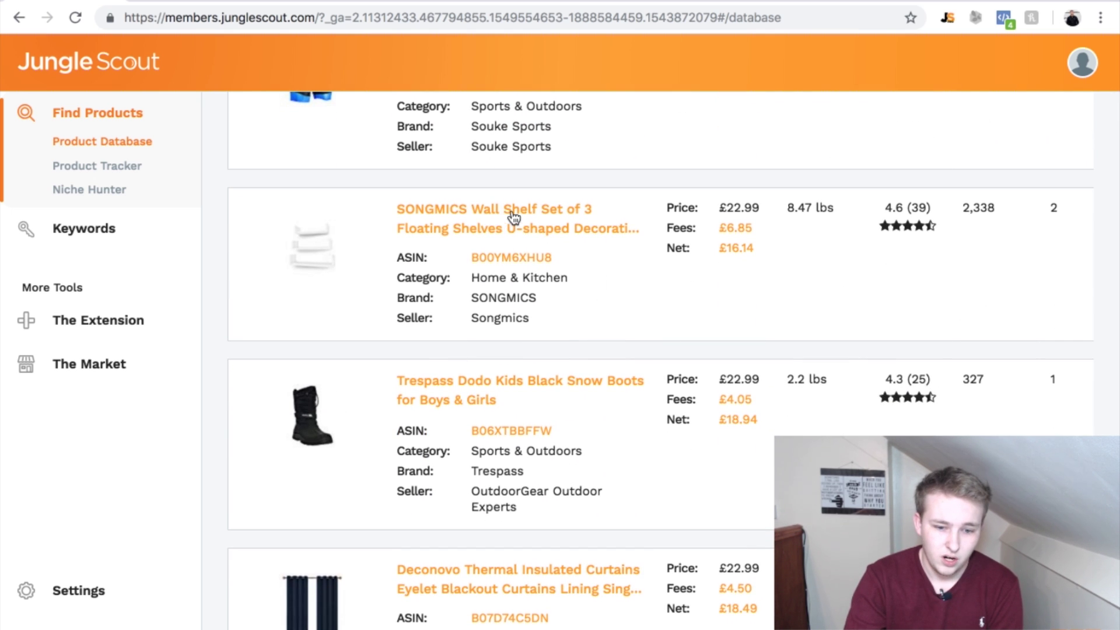
scroll(514, 217, "down", 2)
scroll(514, 218, "down", 14)
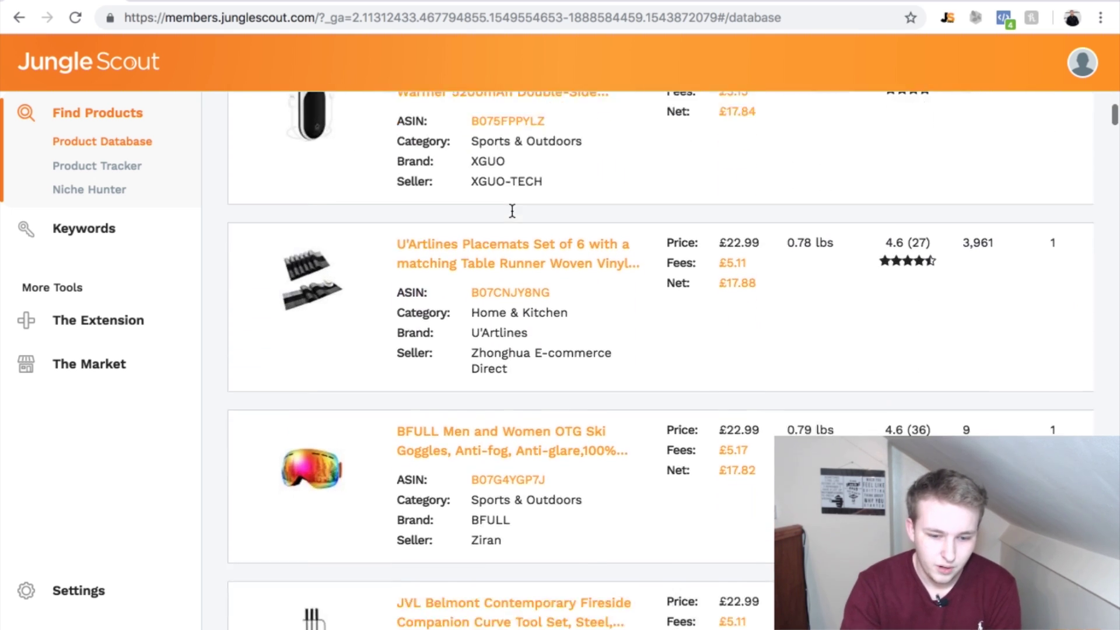
scroll(512, 211, "down", 8)
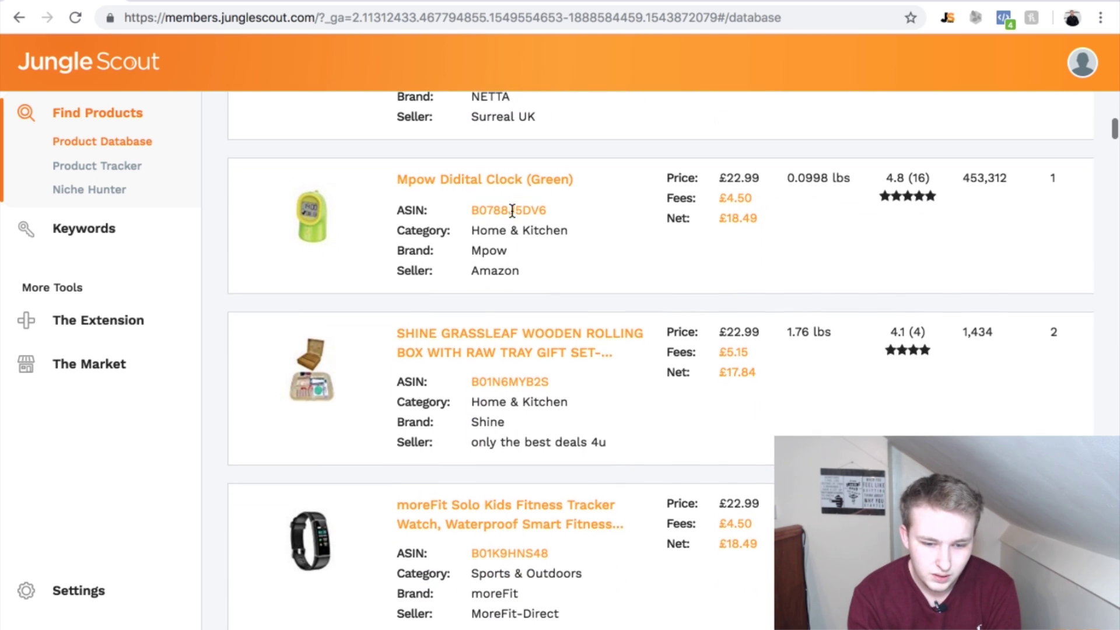
scroll(560, 313, "down", 8)
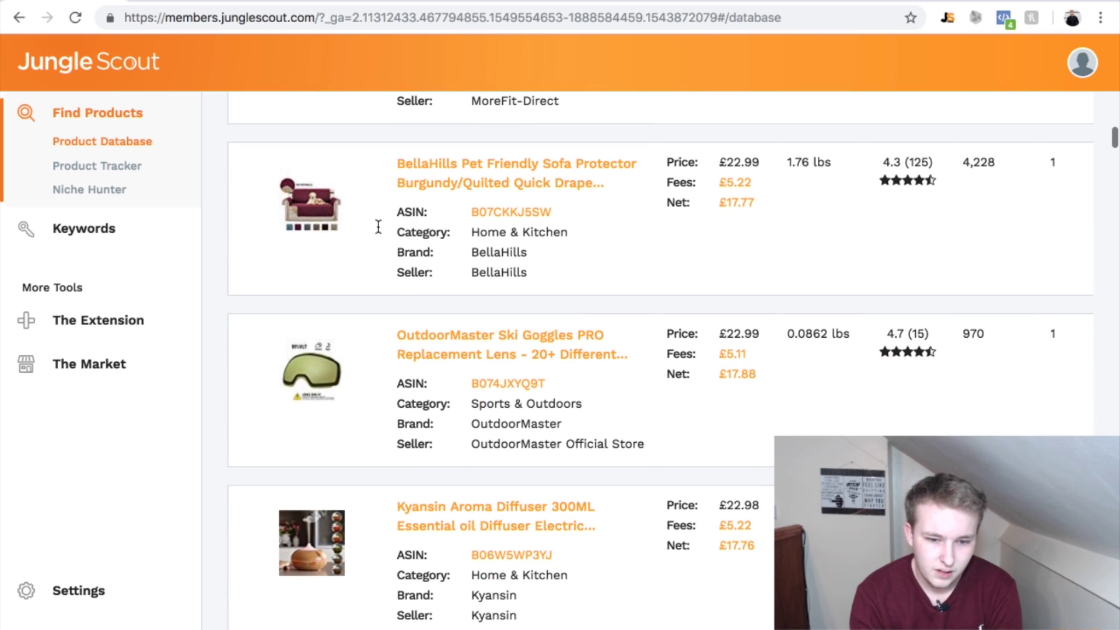
scroll(317, 209, "down", 4)
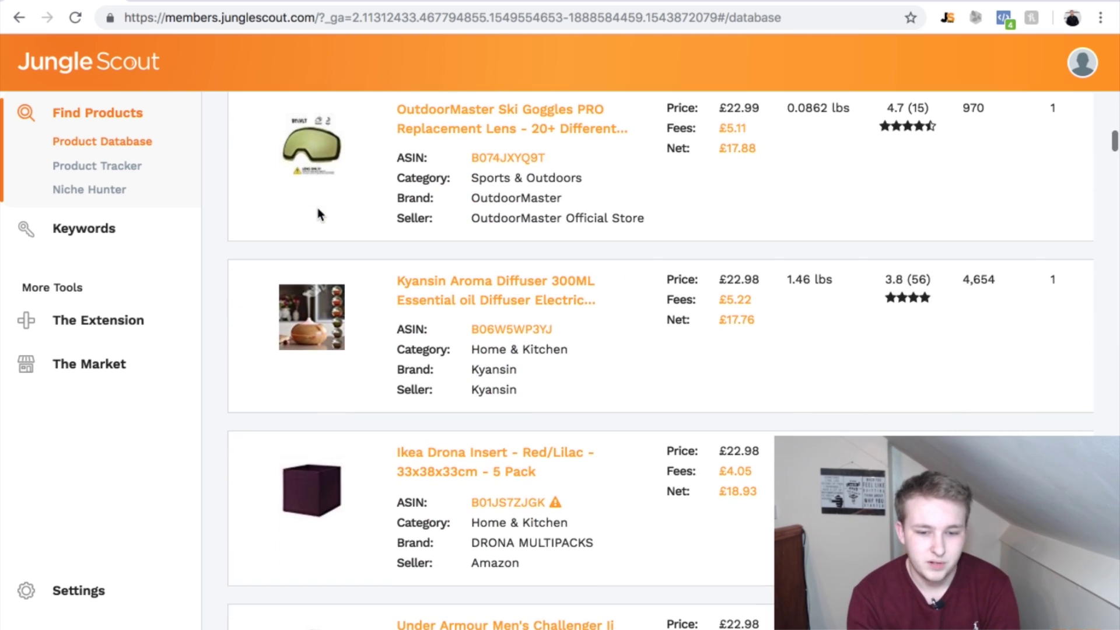
scroll(488, 315, "down", 19)
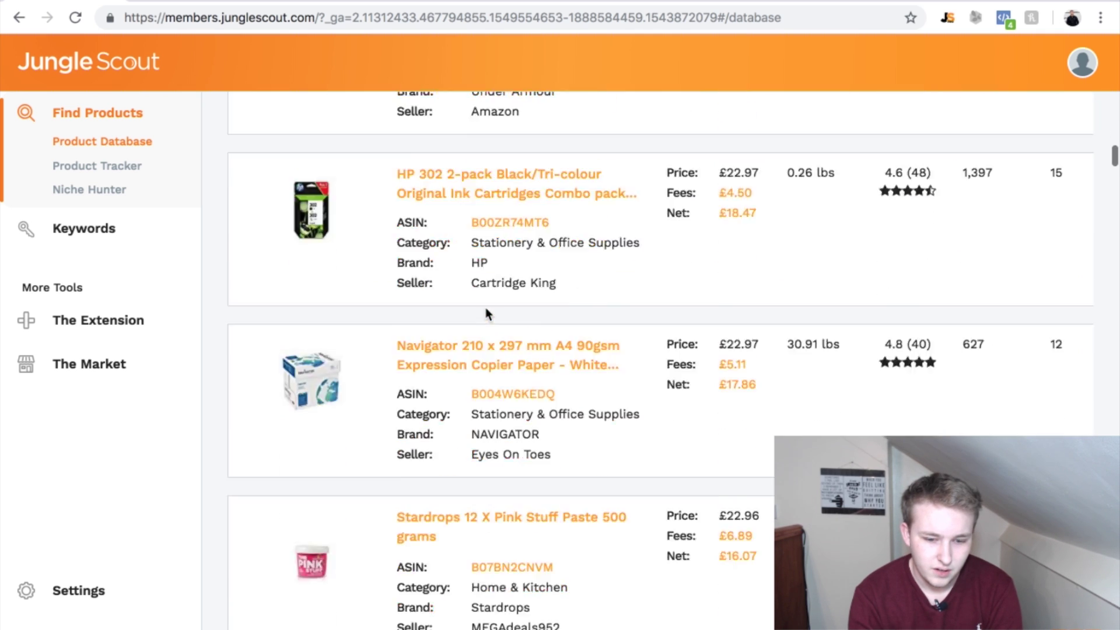
scroll(486, 311, "down", 5)
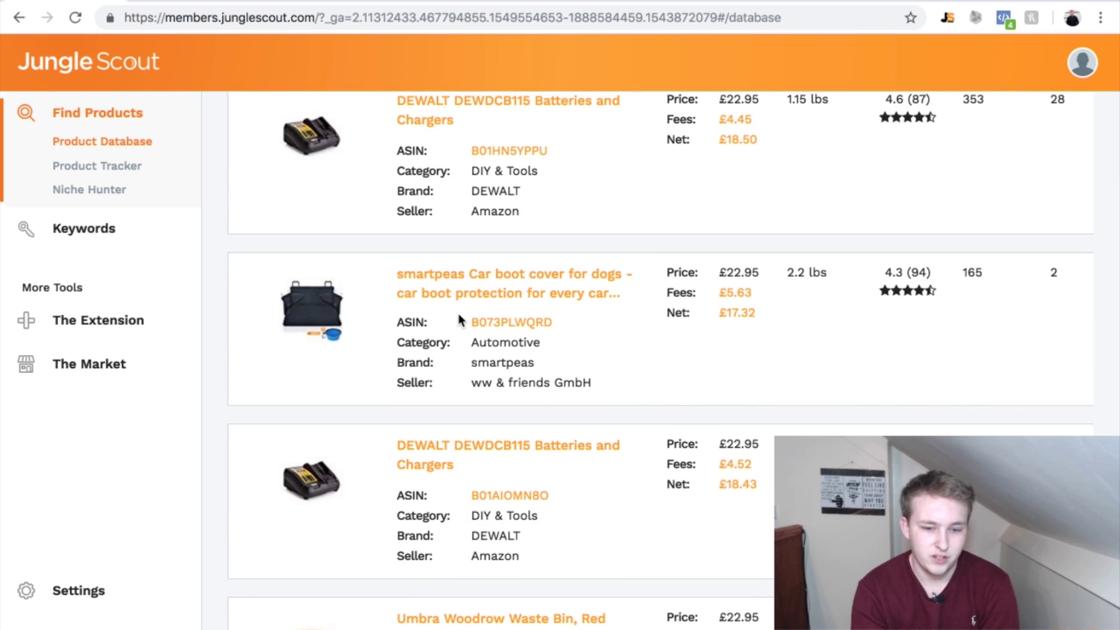
scroll(458, 318, "down", 5)
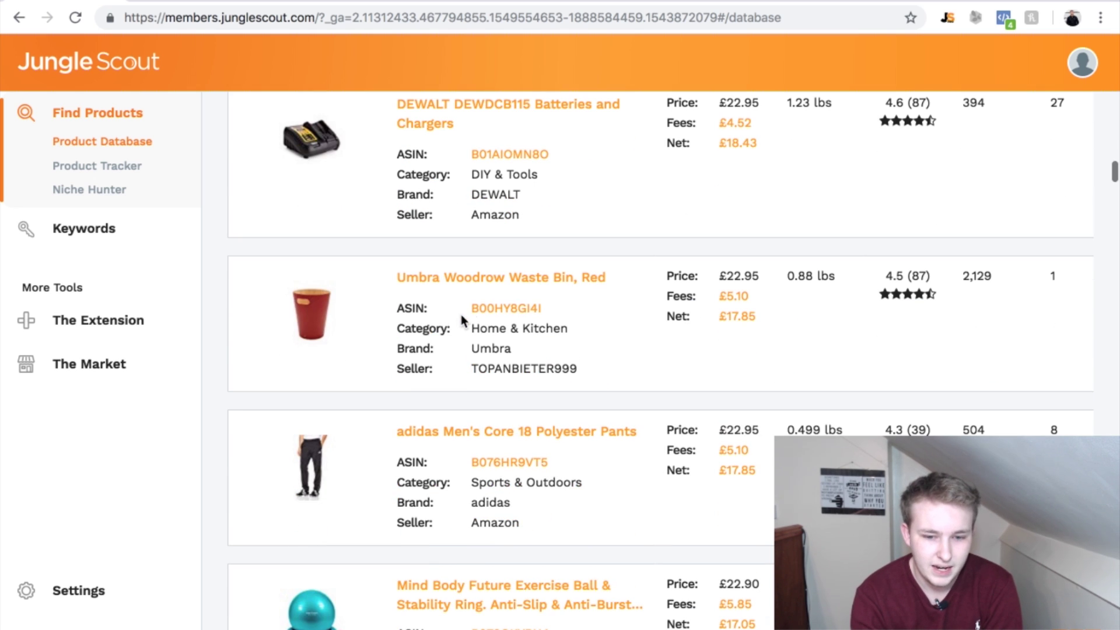
scroll(569, 291, "down", 1)
scroll(570, 289, "down", 2)
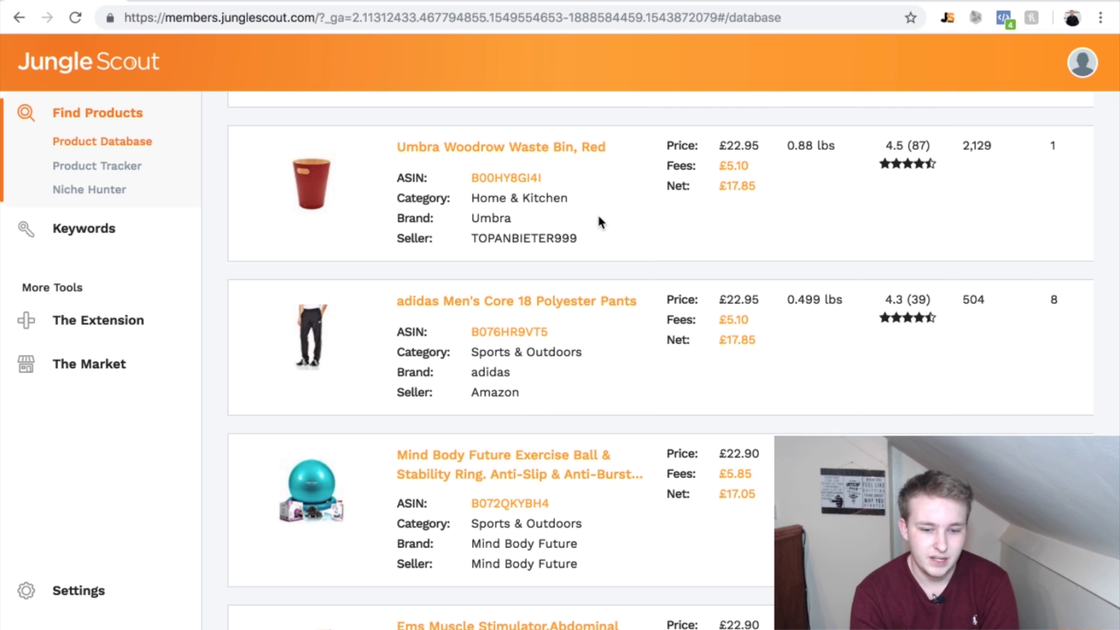
scroll(599, 219, "down", 6)
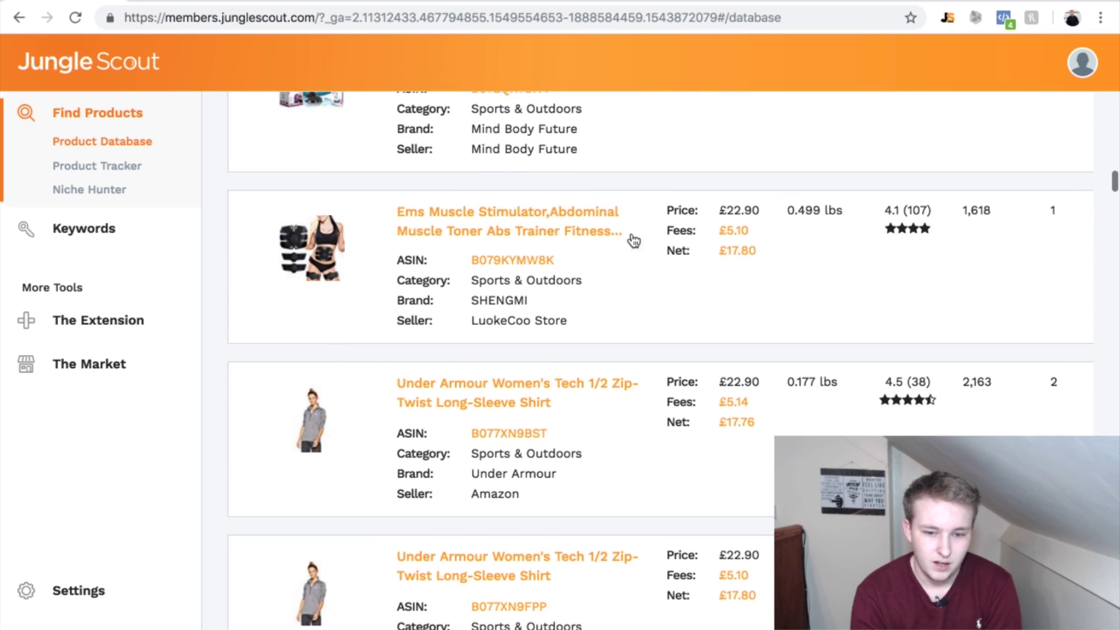
scroll(573, 273, "down", 10)
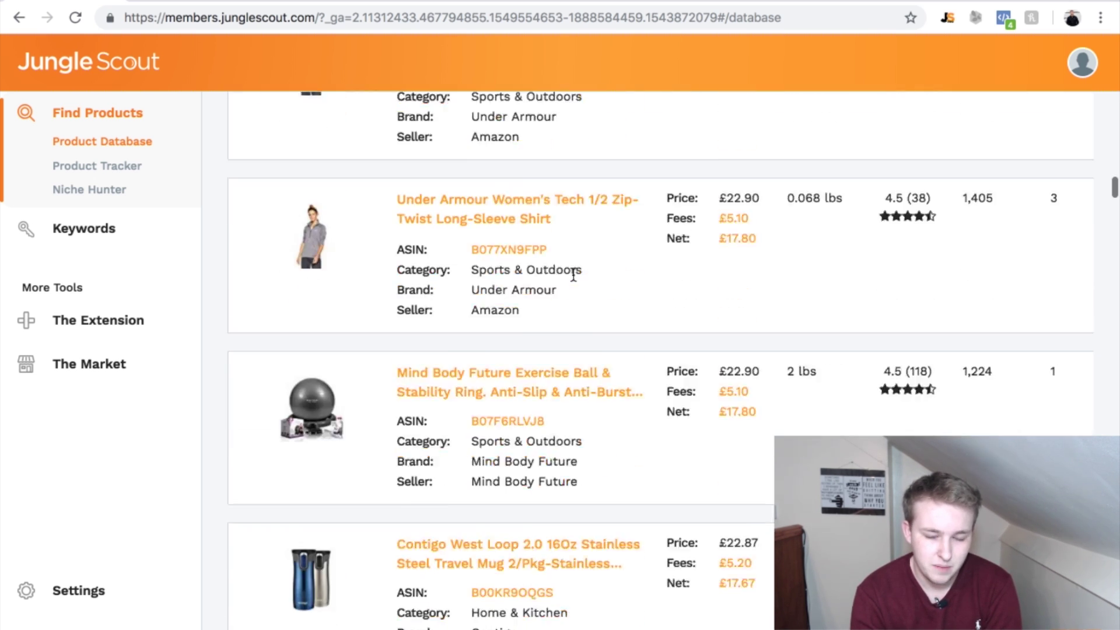
scroll(575, 282, "down", 7)
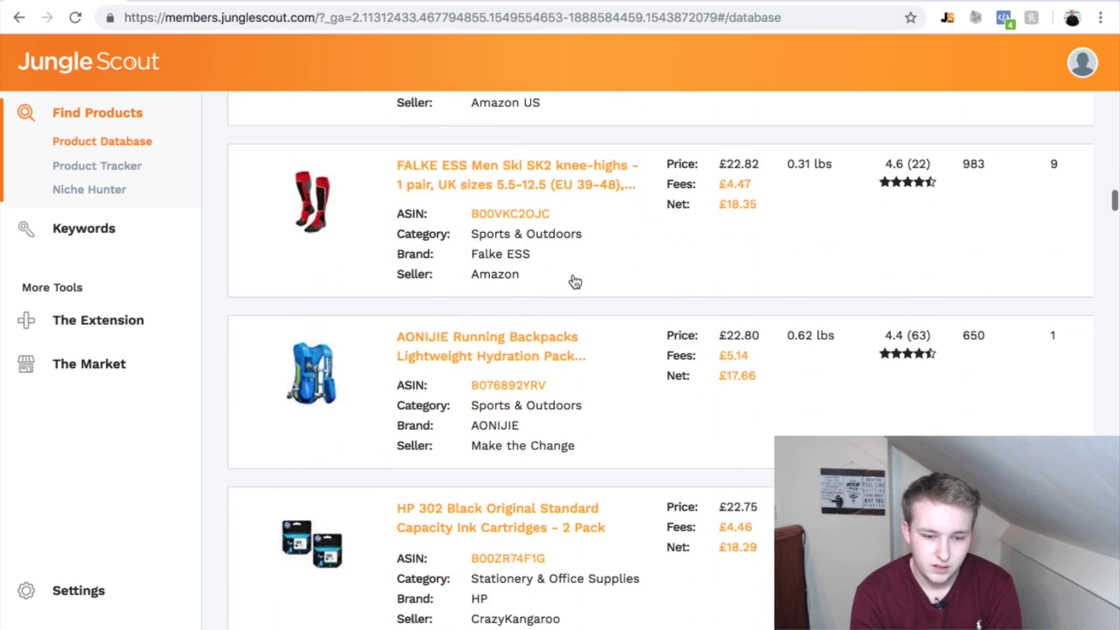
scroll(575, 282, "up", 1)
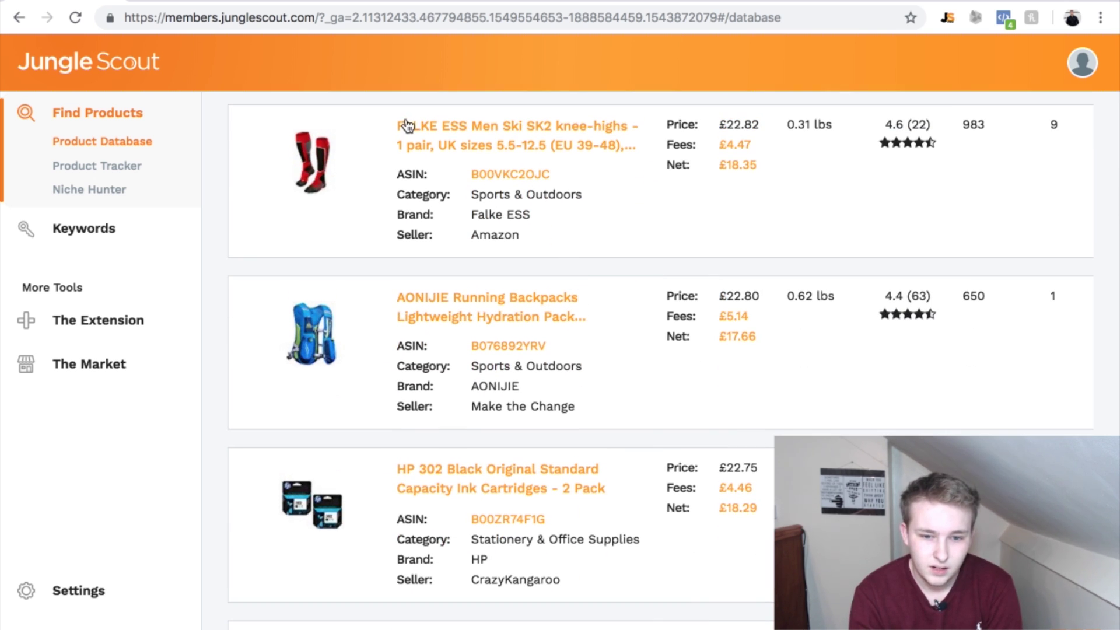
scroll(603, 150, "down", 9)
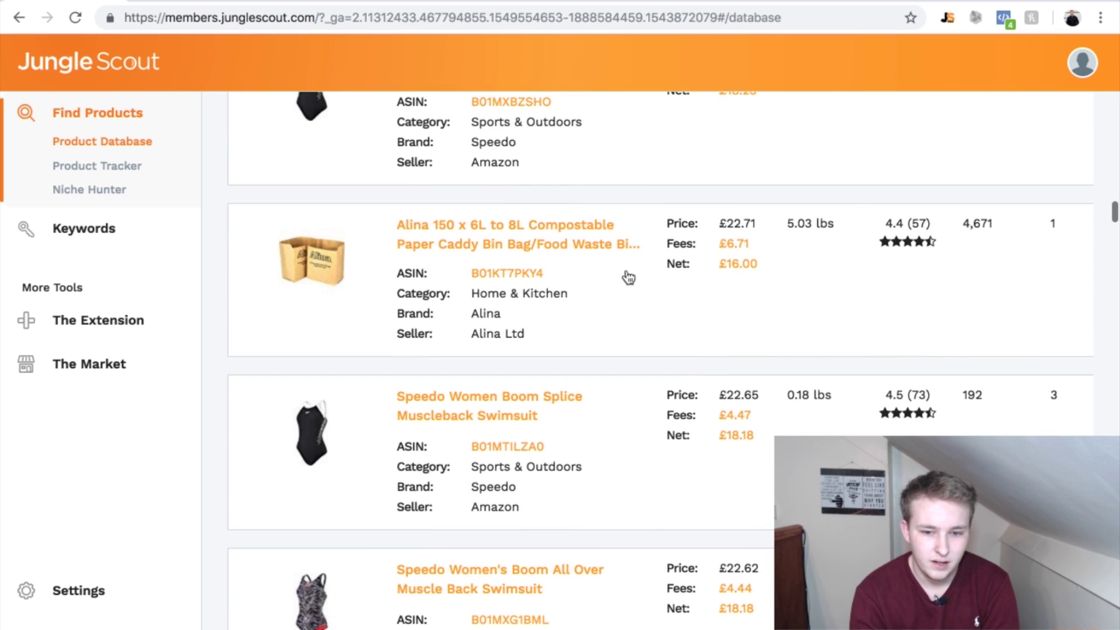
scroll(623, 282, "down", 1)
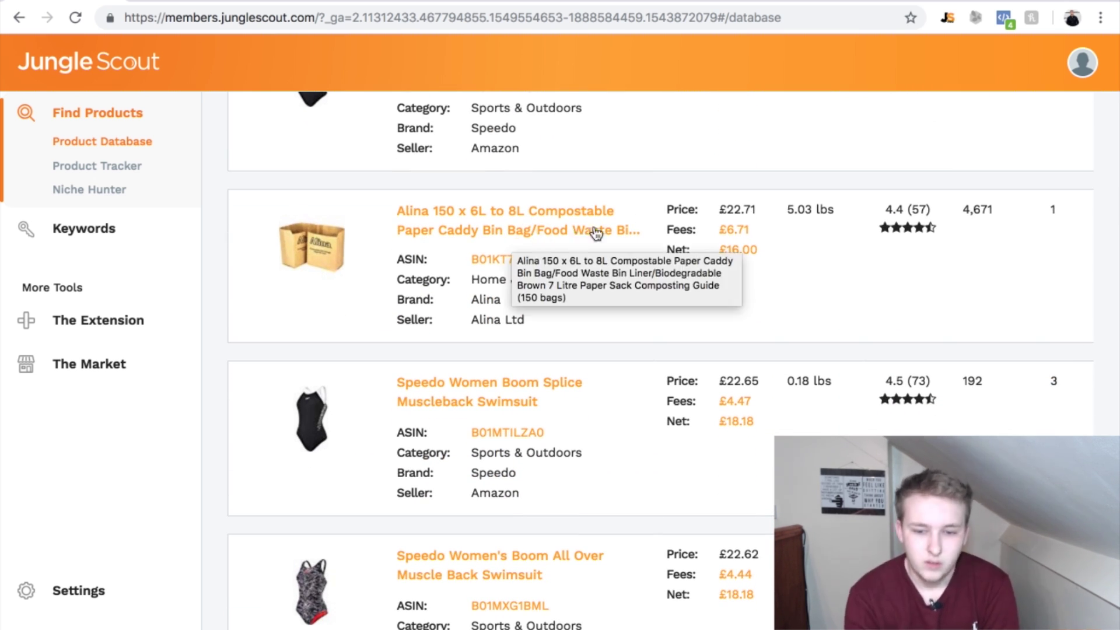
scroll(586, 245, "down", 2)
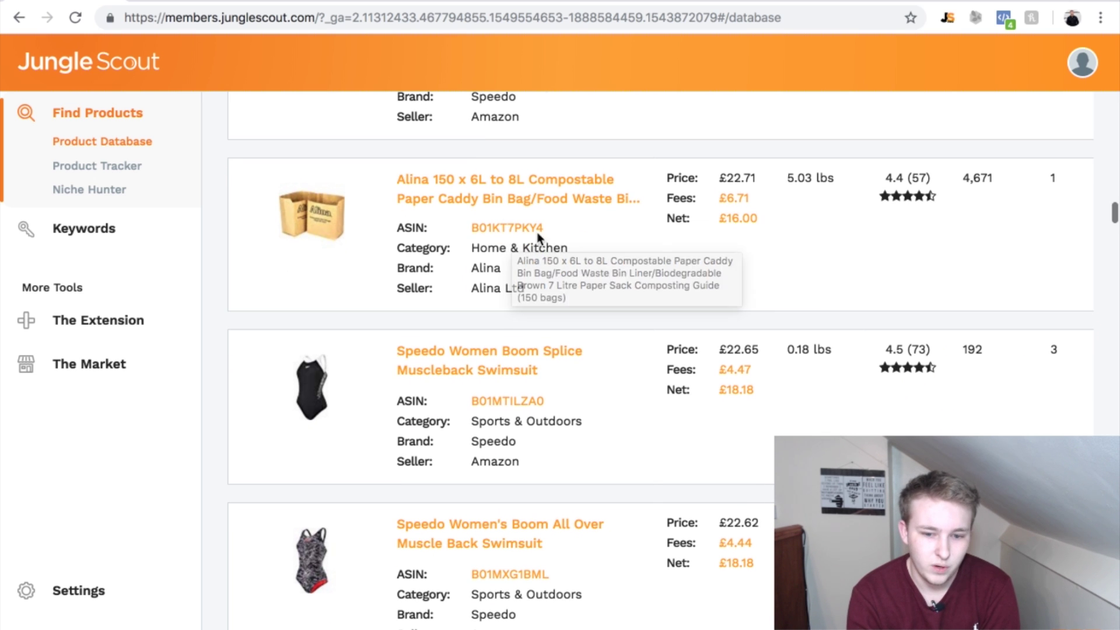
scroll(506, 218, "down", 15)
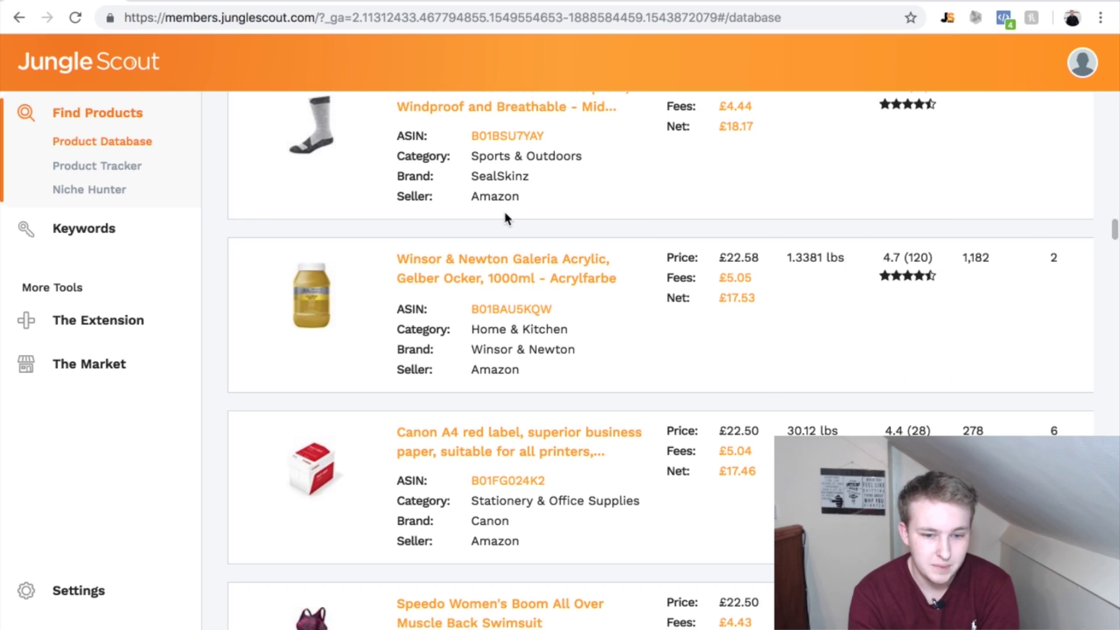
scroll(505, 218, "down", 3)
scroll(506, 218, "up", 10)
scroll(505, 218, "up", 20)
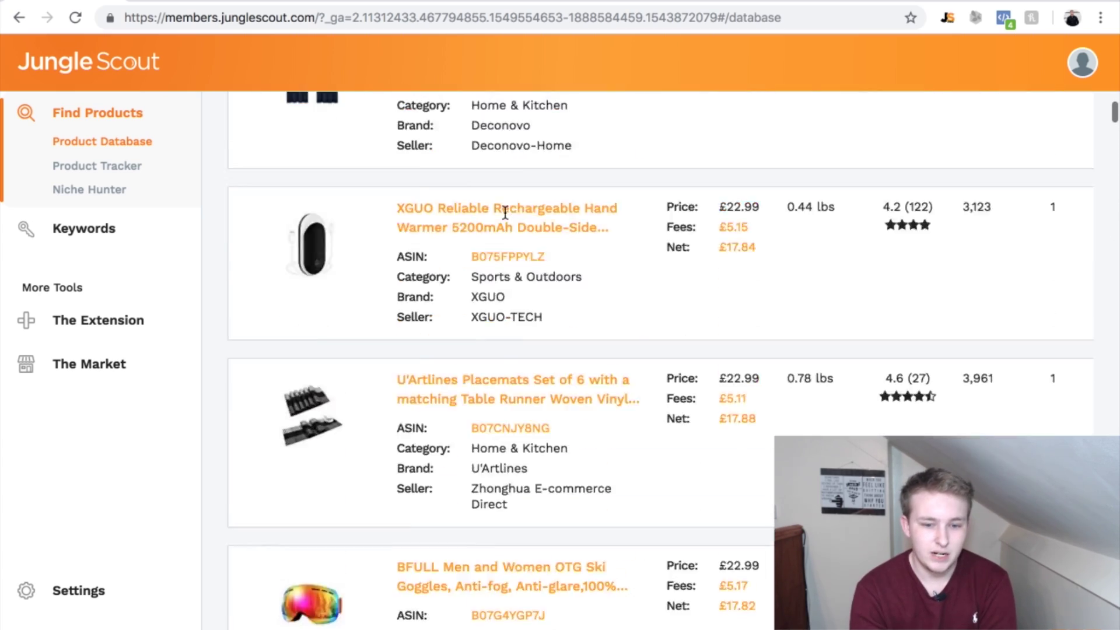
Step: Raise the maximum reviews filter from 130 to 350
scroll(505, 212, "down", 1)
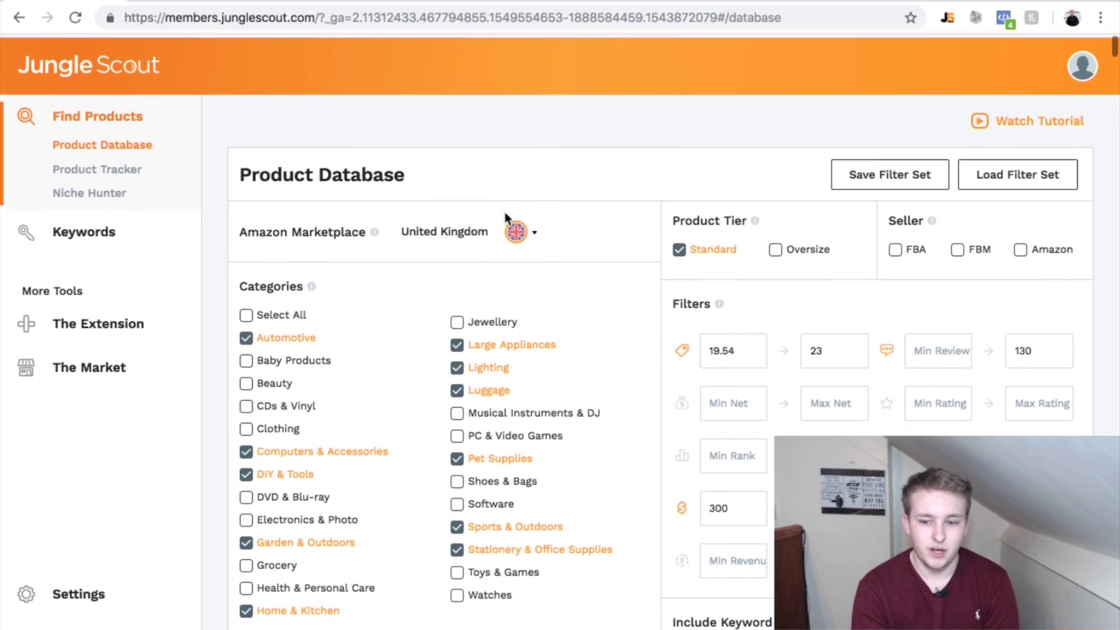
left_click(1048, 352)
double_click(1049, 352)
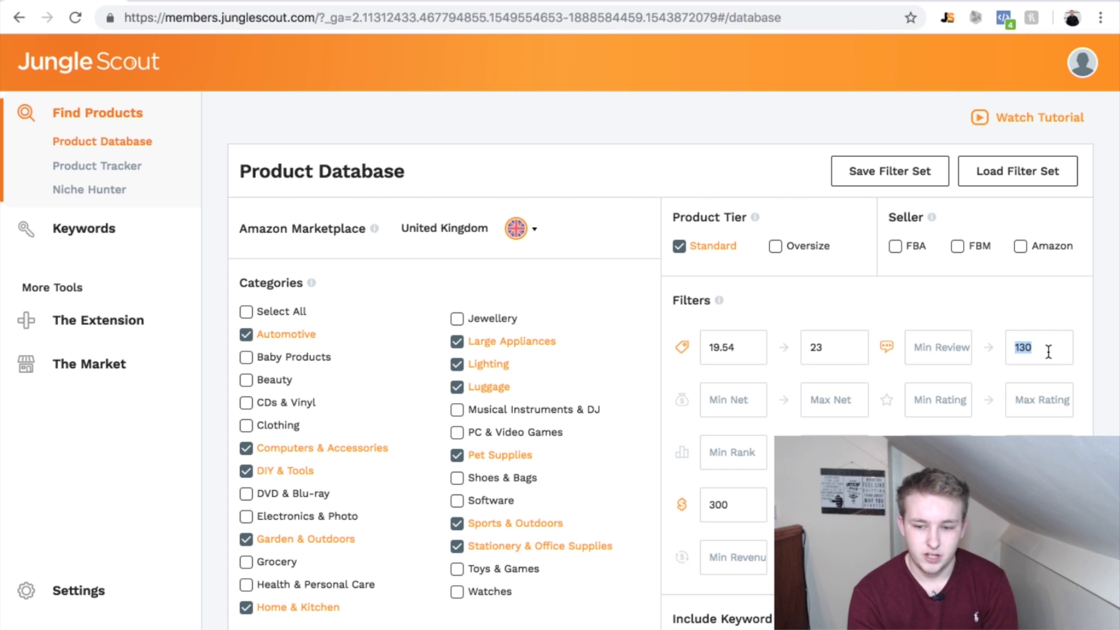
key("BackSpace")
type("250")
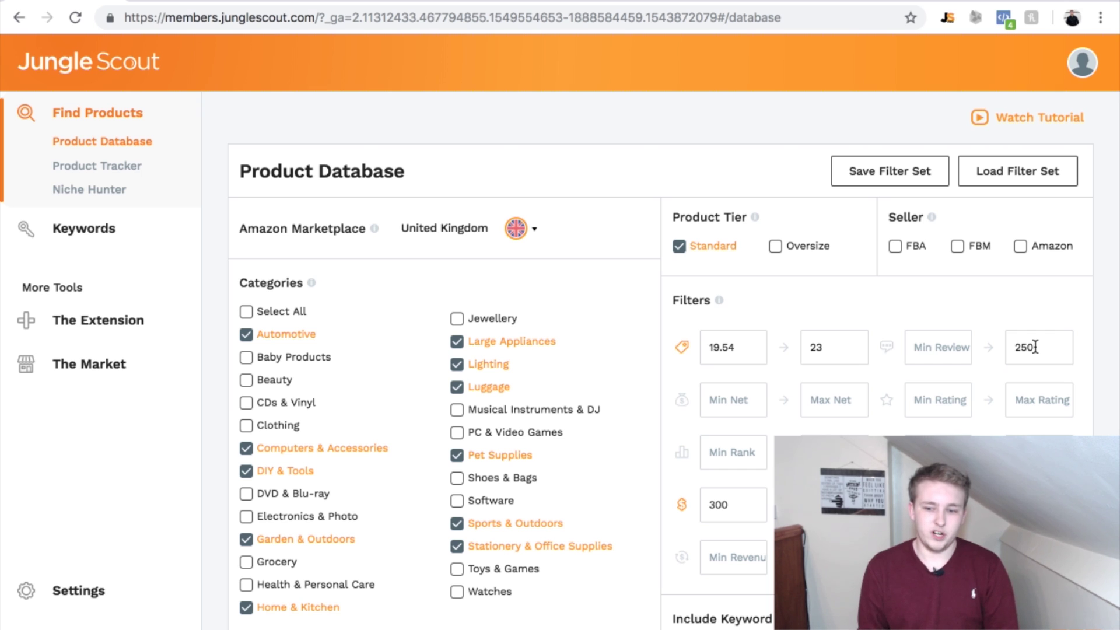
key("BackSpace")
key("BackSpace")
key("BackSpace")
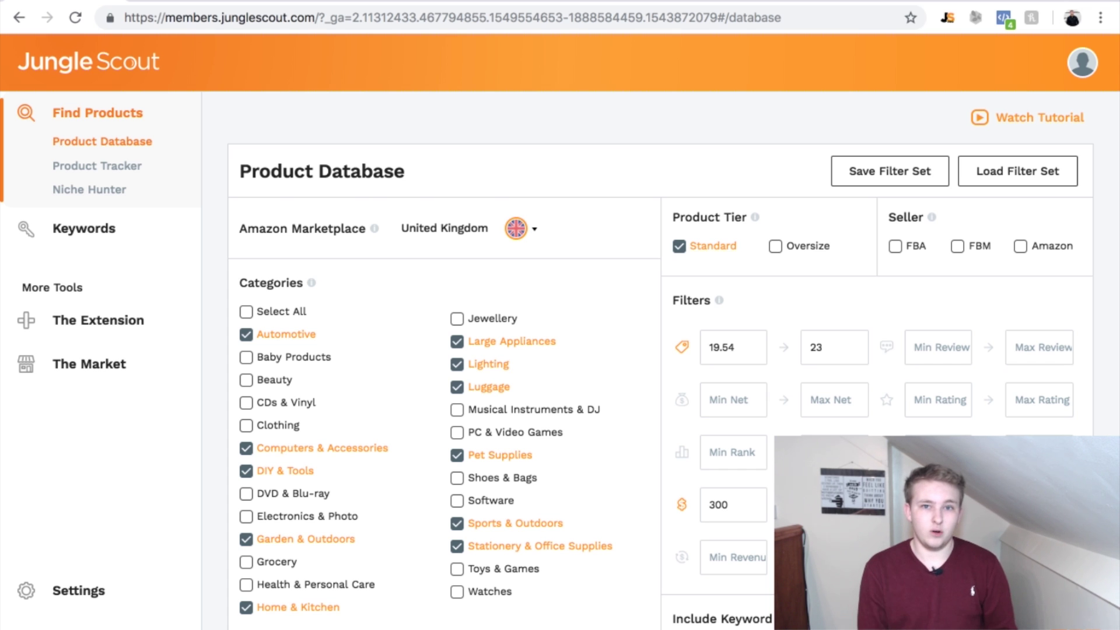
type("350")
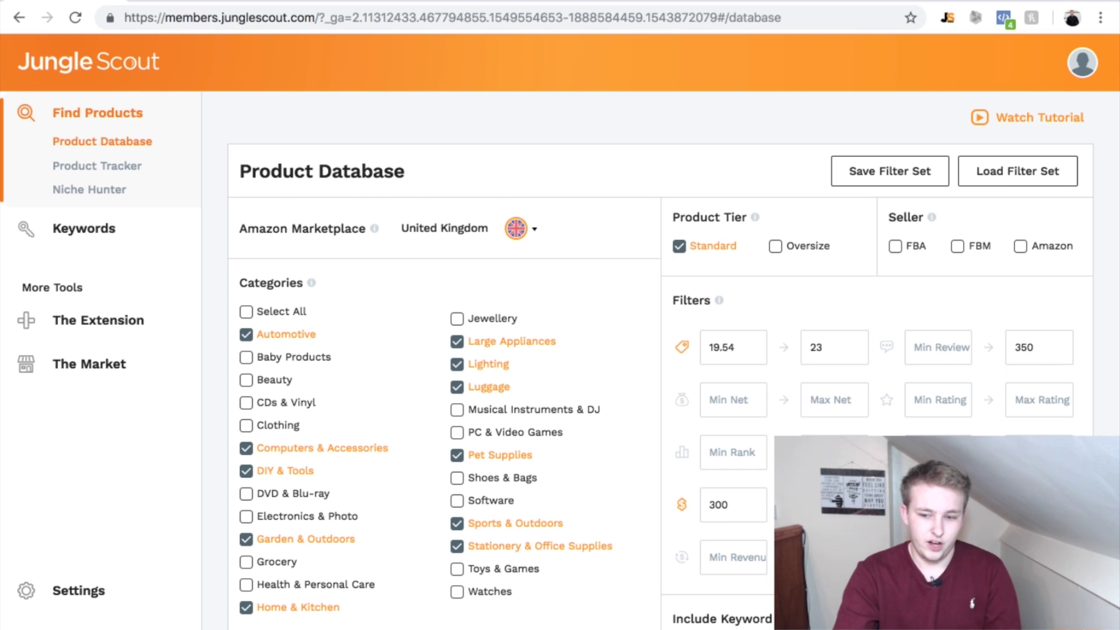
Step: Set minimum sales to 350 and the price range to 14.93–18
scroll(738, 492, "down", 1)
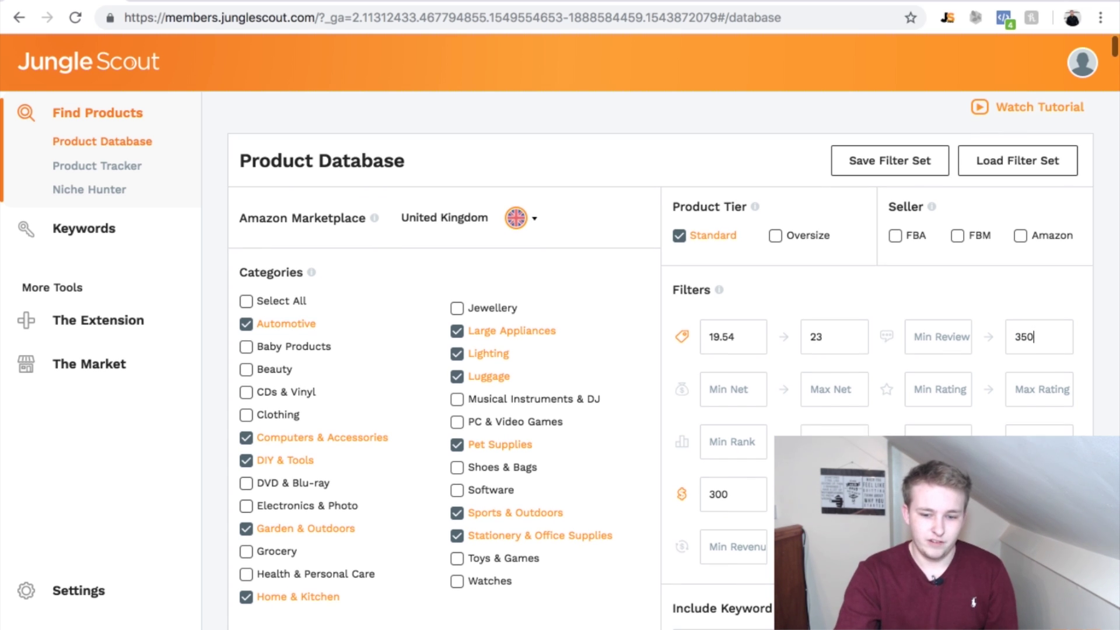
double_click(737, 493)
type("350")
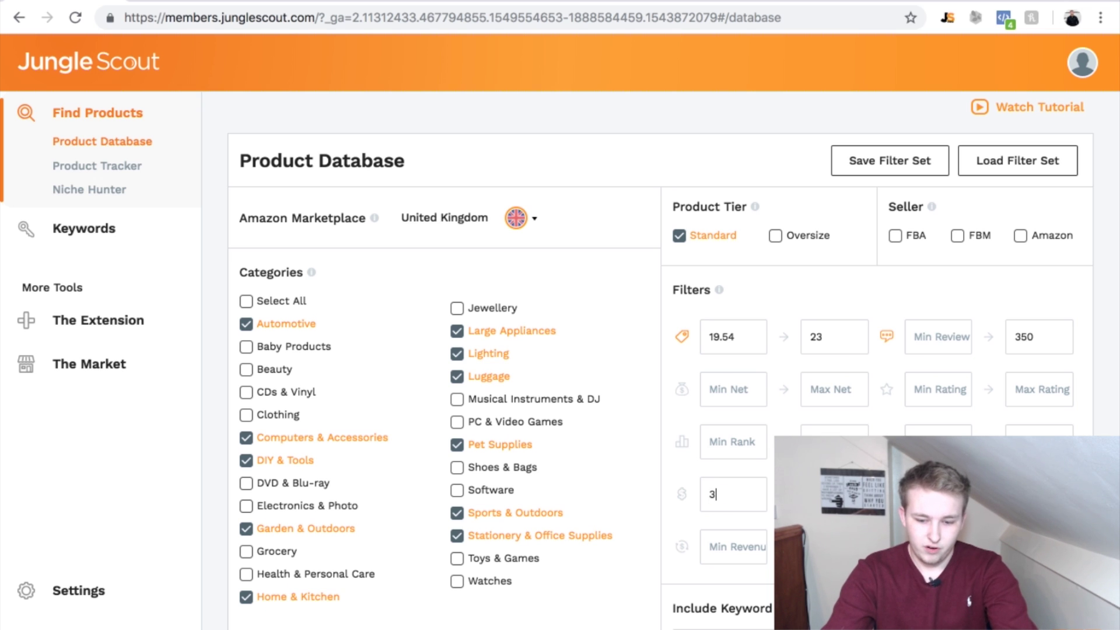
double_click(742, 344)
type("14.")
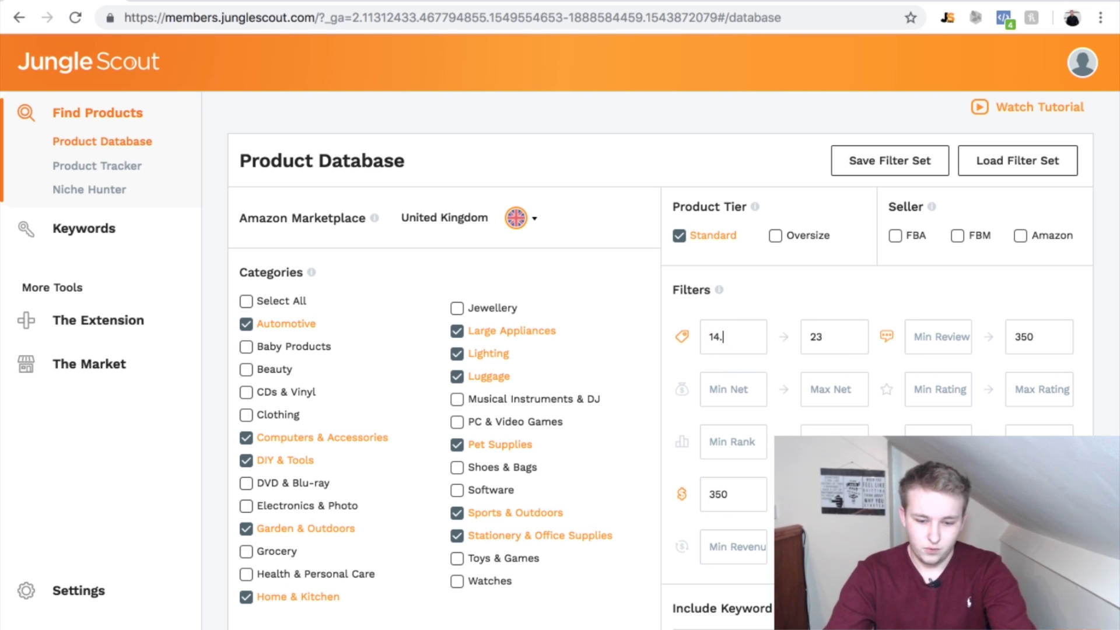
type("93")
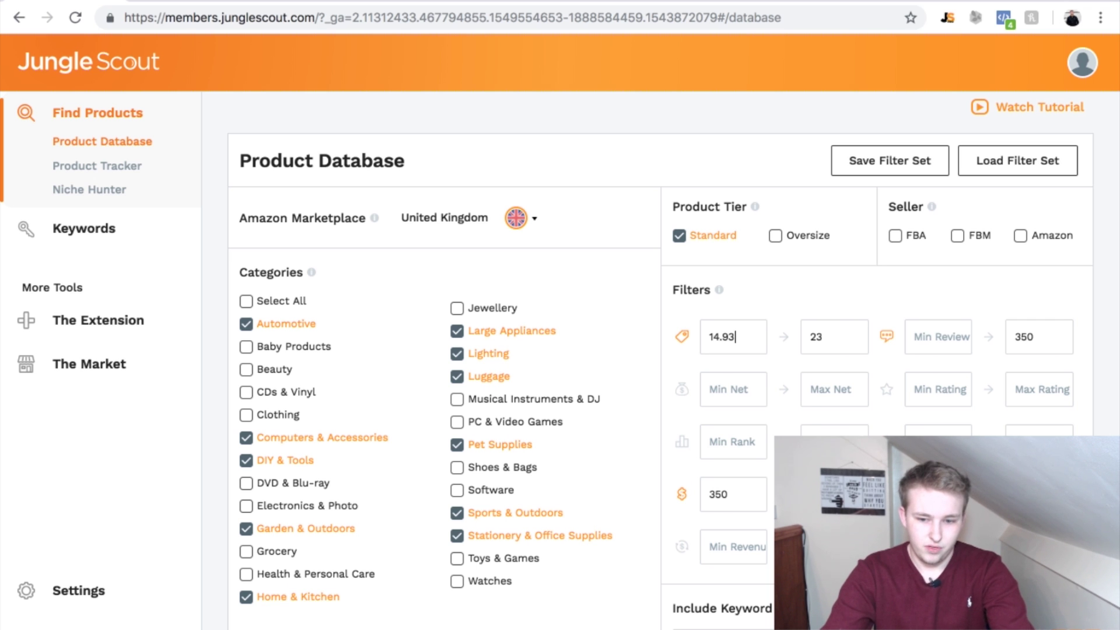
double_click(844, 342)
key("BackSpace")
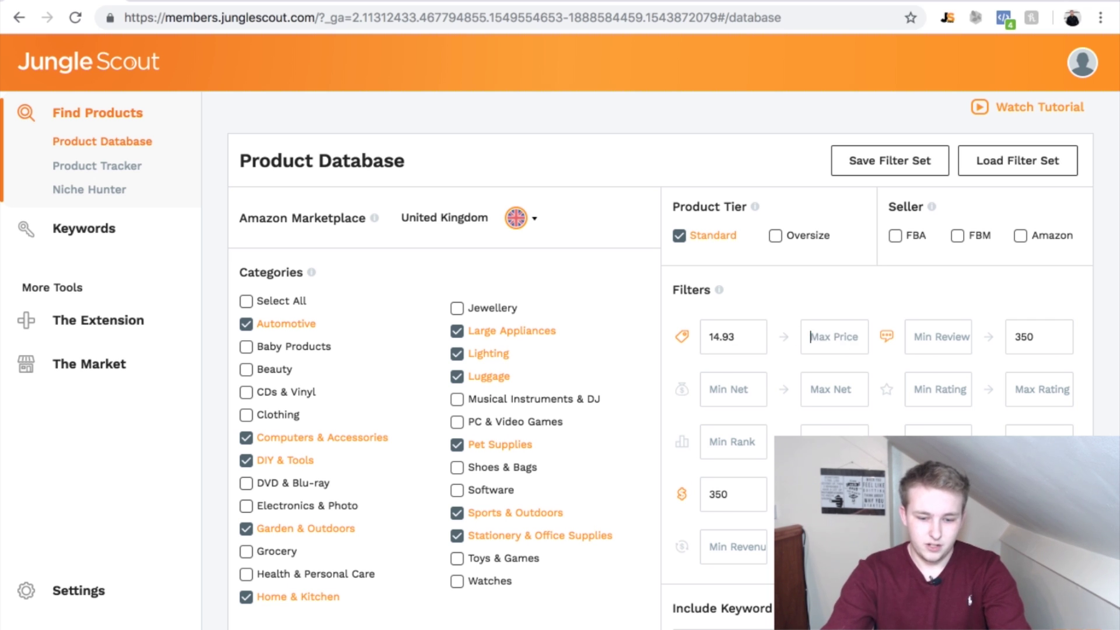
type("18")
Step: Set the maximum weight filter to 3
scroll(1036, 407, "down", 3)
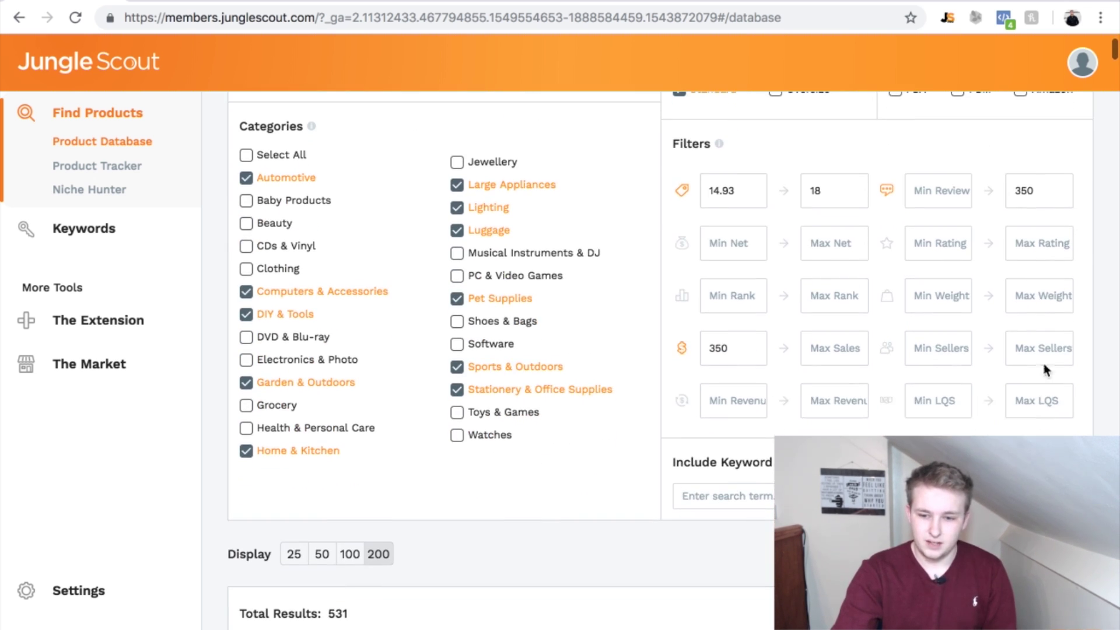
left_click(1031, 293)
type("3")
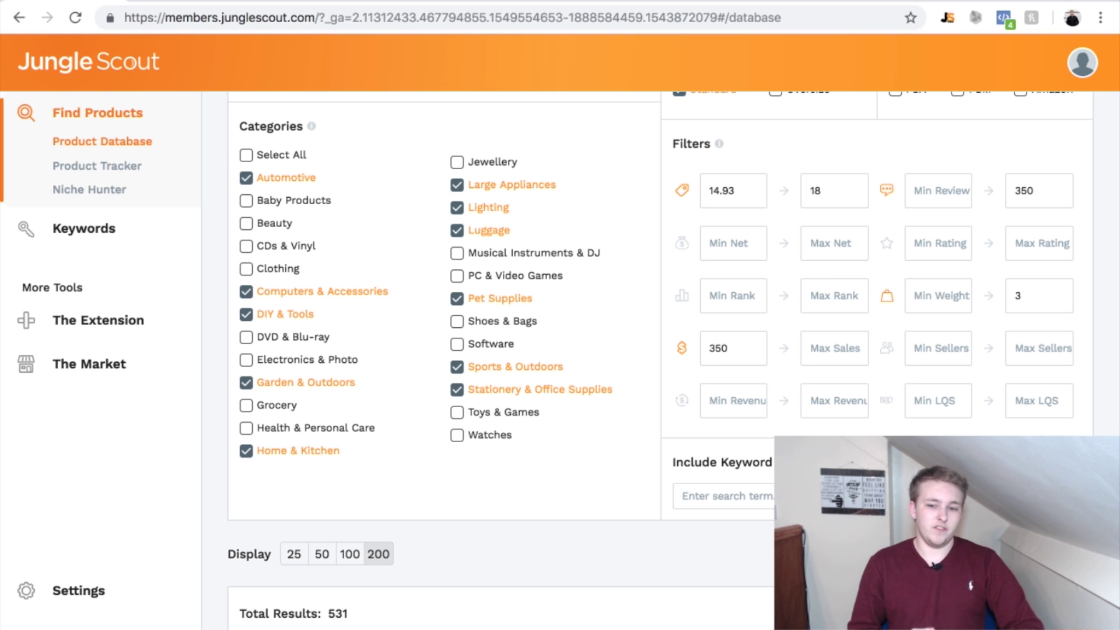
scroll(659, 350, "down", 10)
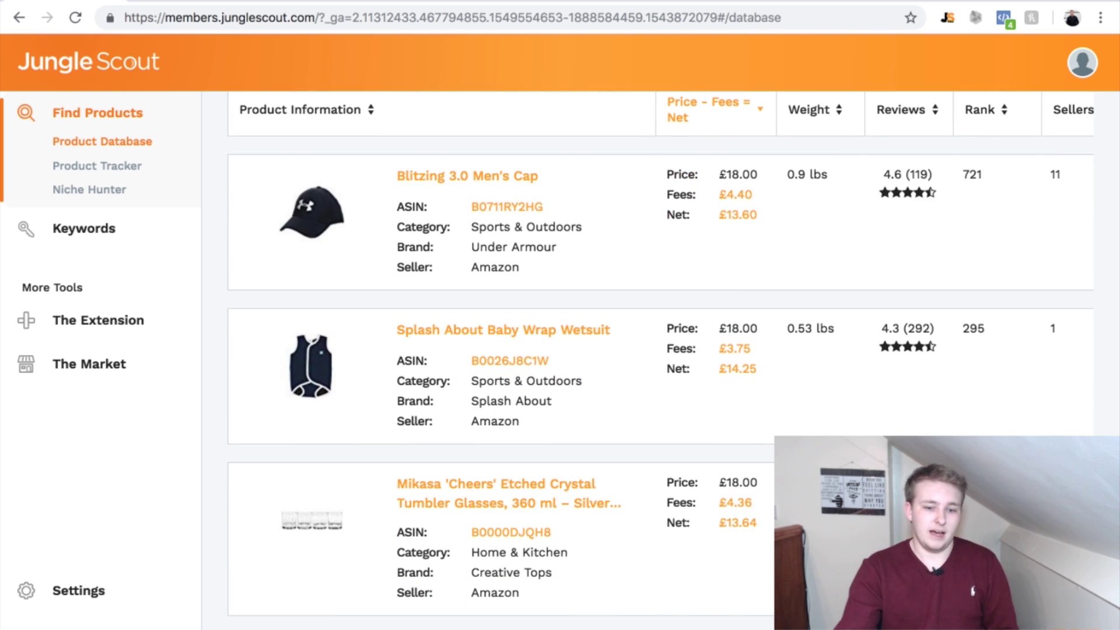
scroll(677, 477, "up", 2)
scroll(677, 476, "down", 3)
scroll(676, 483, "down", 1)
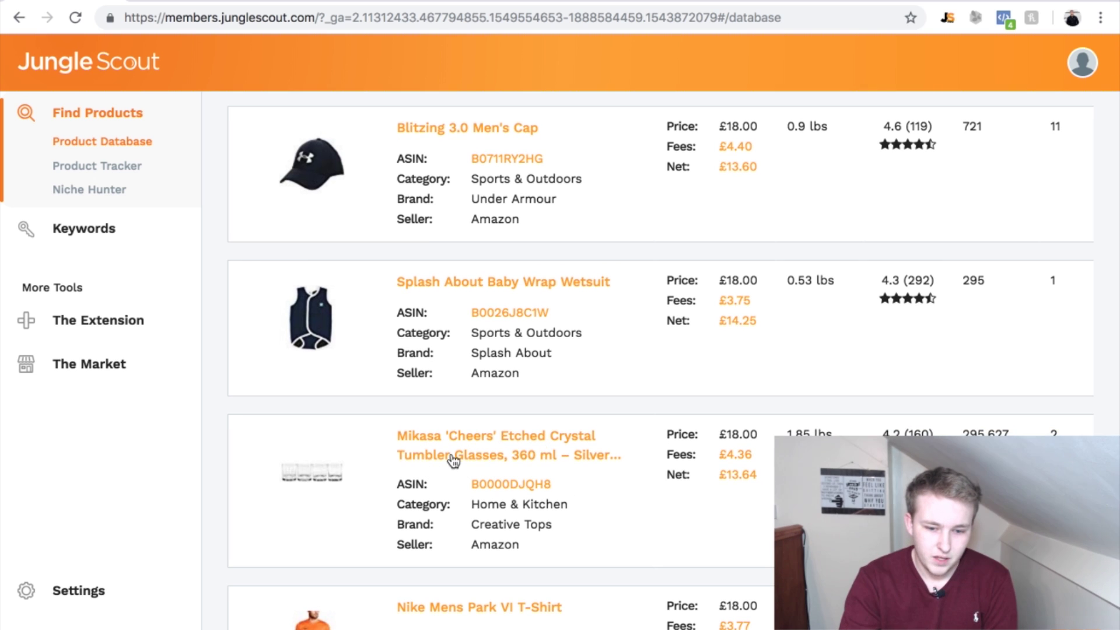
scroll(453, 461, "down", 10)
scroll(453, 461, "down", 1)
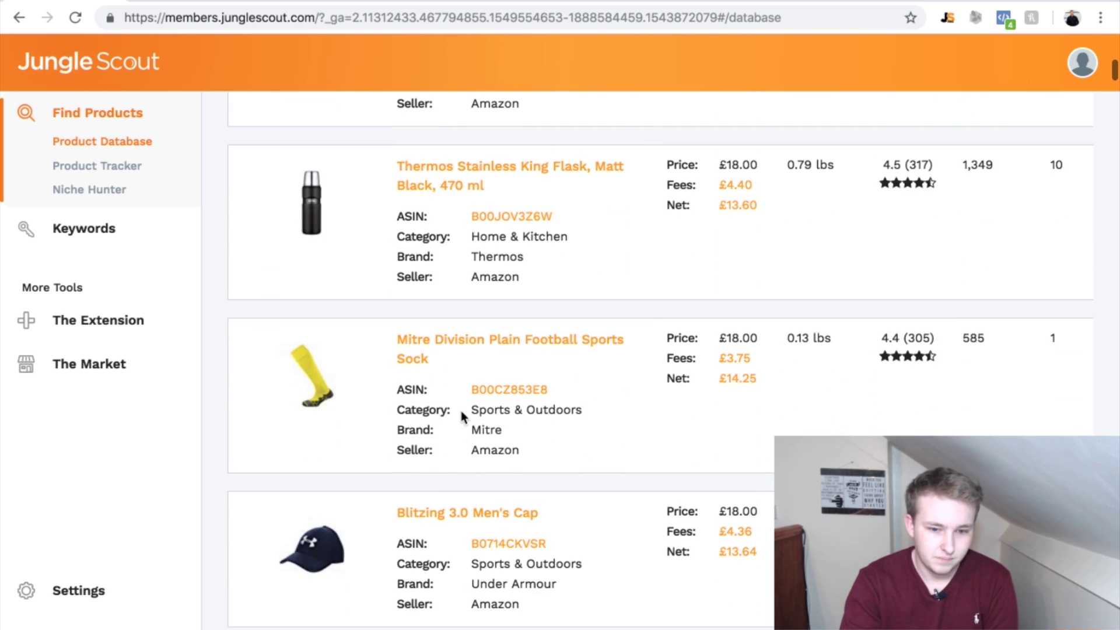
scroll(467, 275, "down", 2)
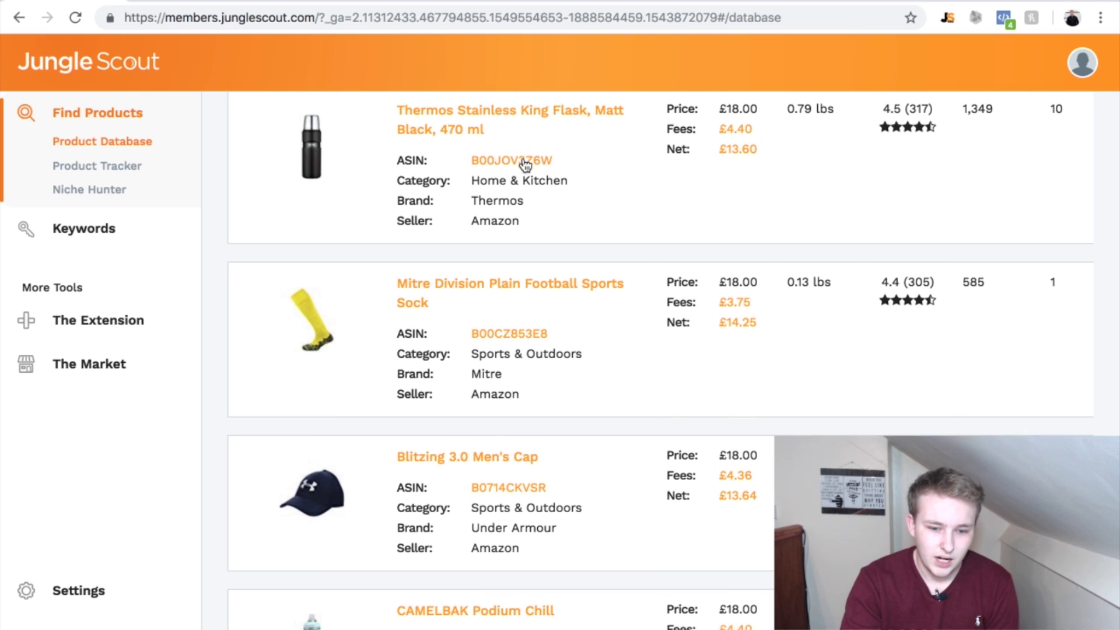
scroll(525, 165, "down", 9)
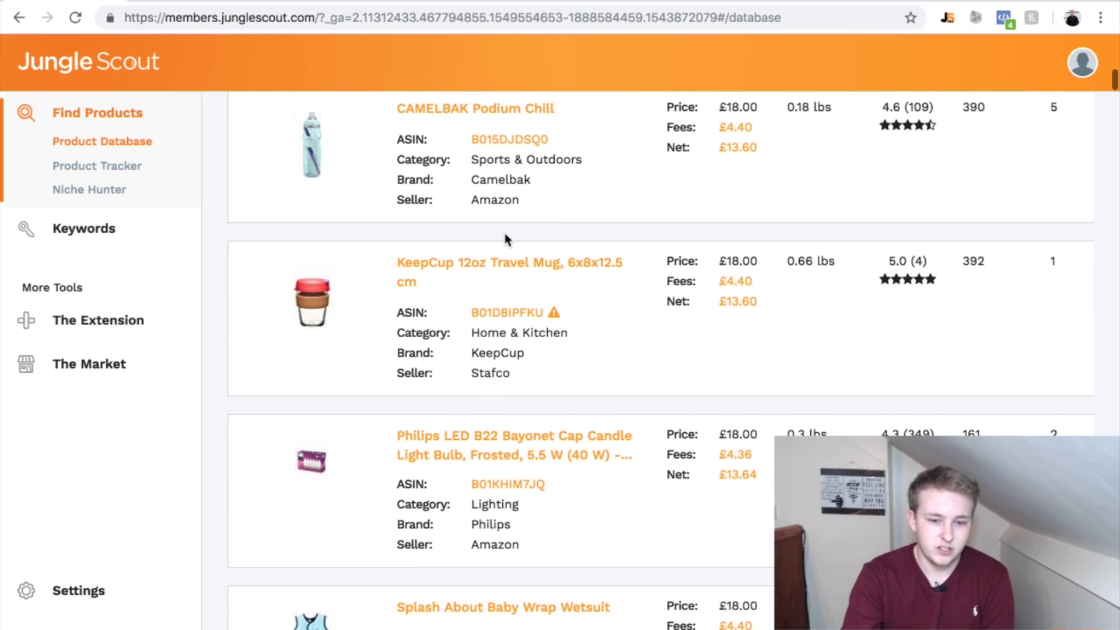
scroll(507, 238, "down", 1)
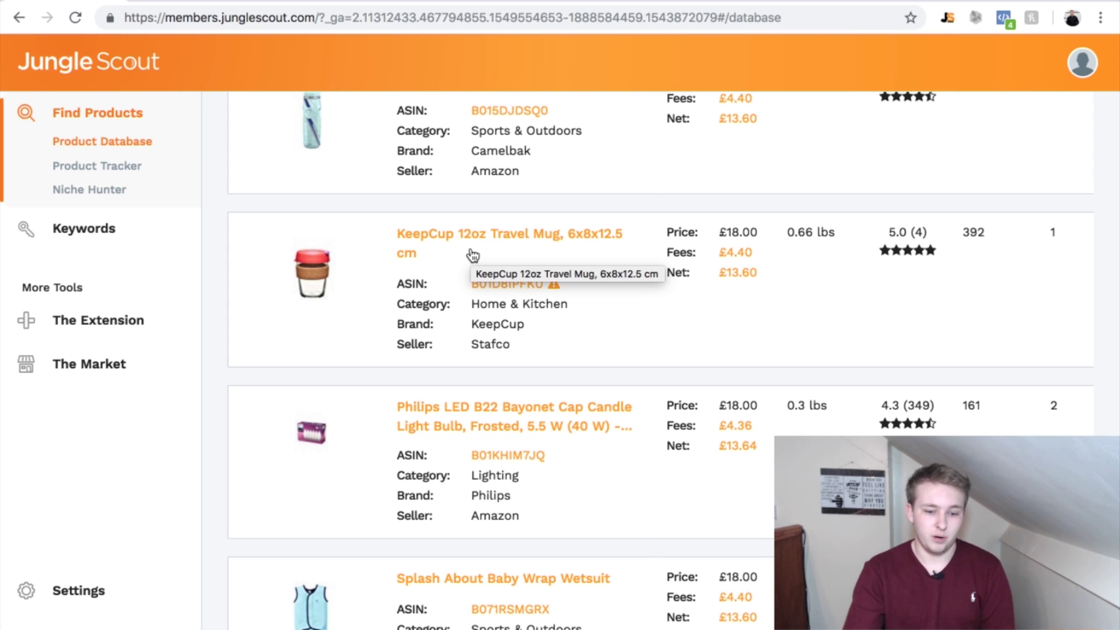
scroll(473, 255, "down", 10)
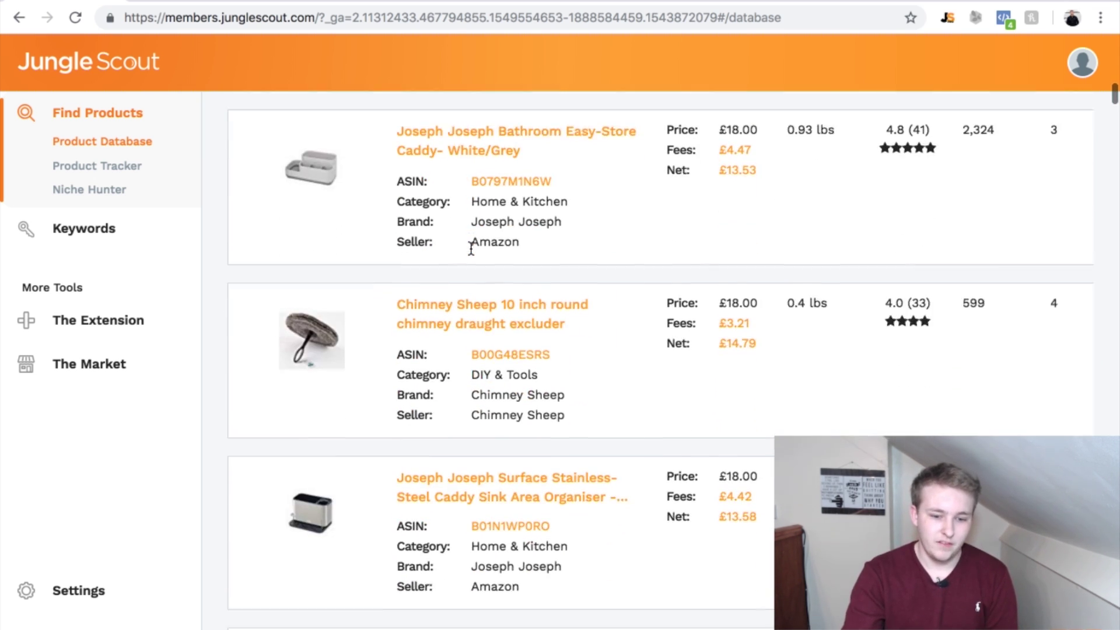
scroll(473, 251, "down", 1)
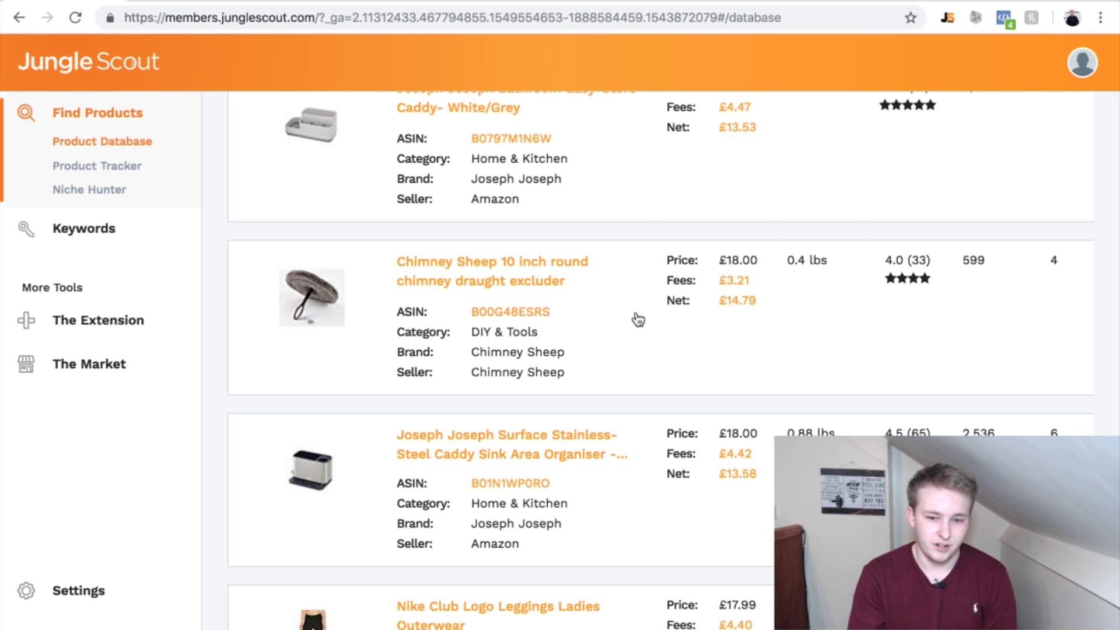
scroll(573, 303, "down", 9)
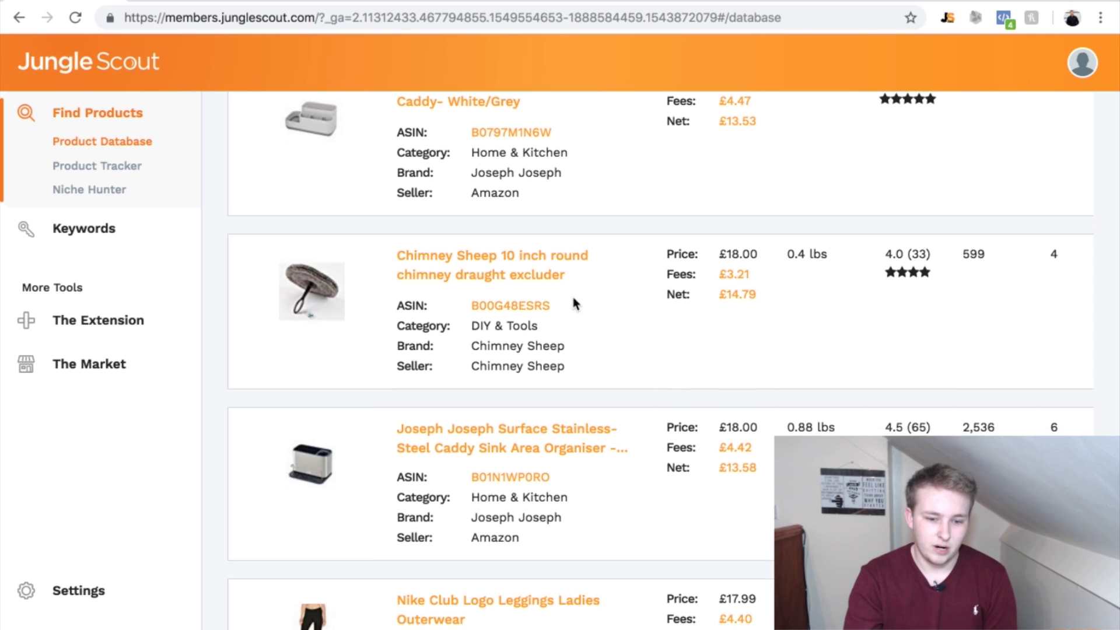
scroll(571, 294, "down", 7)
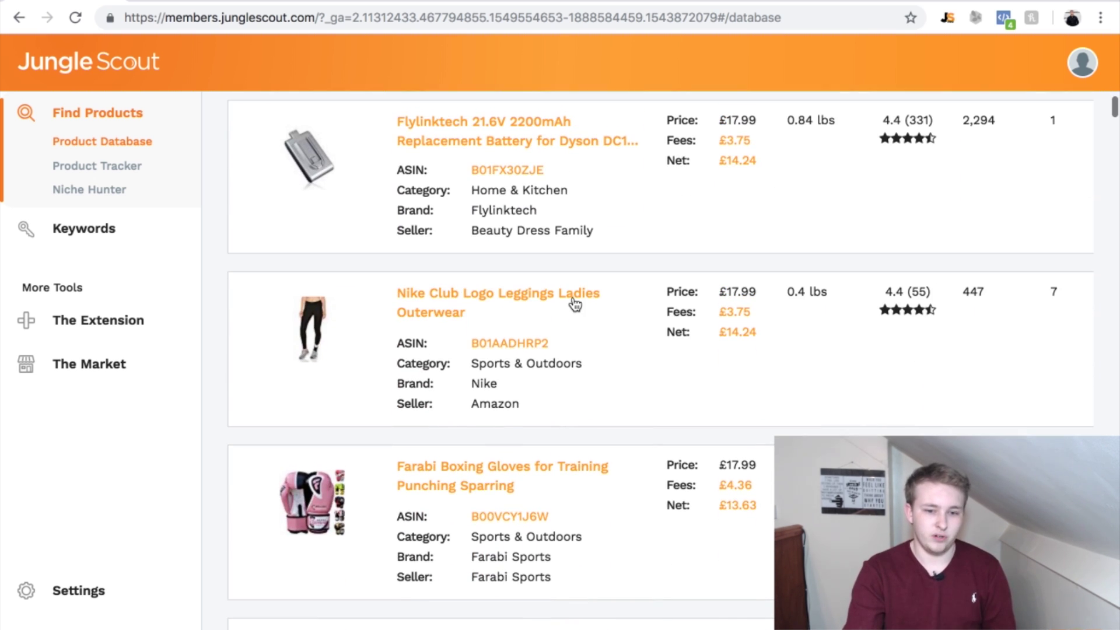
scroll(575, 303, "down", 19)
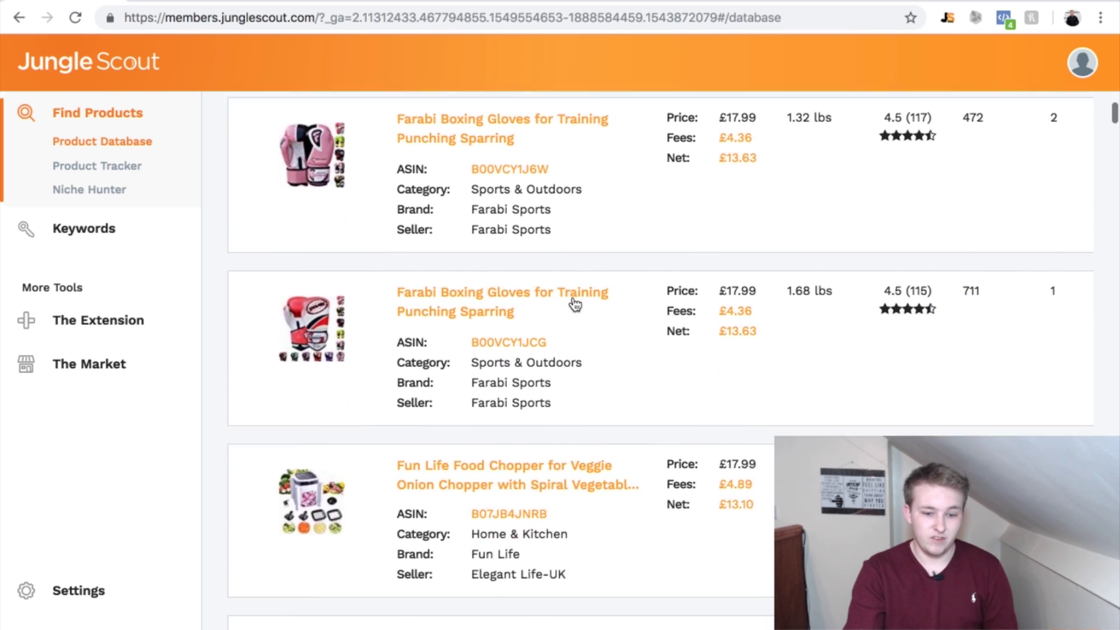
scroll(574, 300, "down", 17)
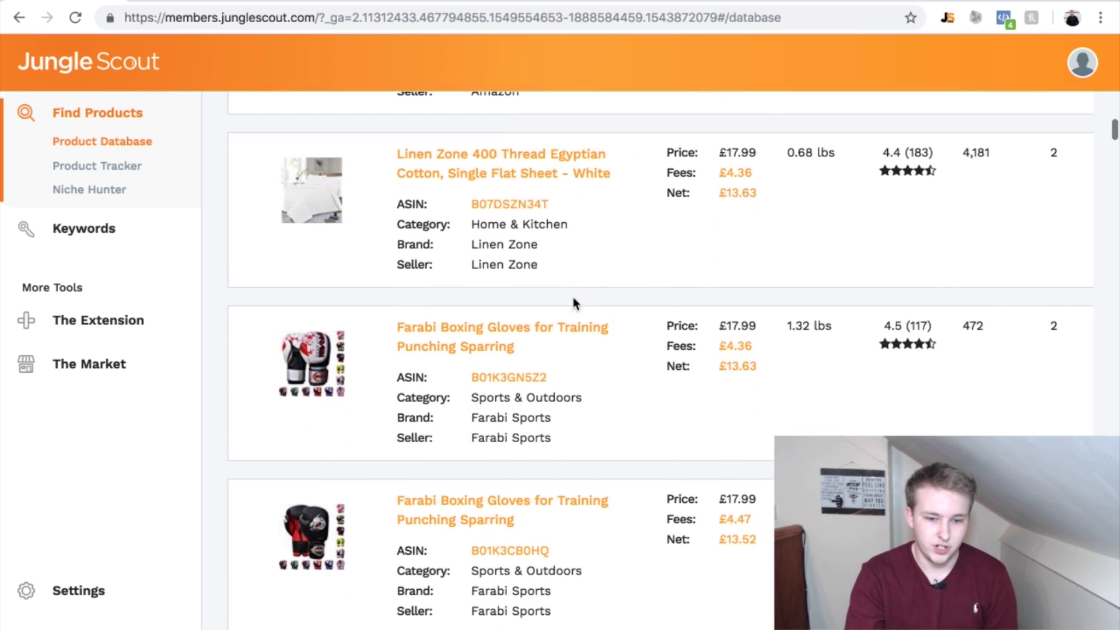
scroll(573, 298, "down", 20)
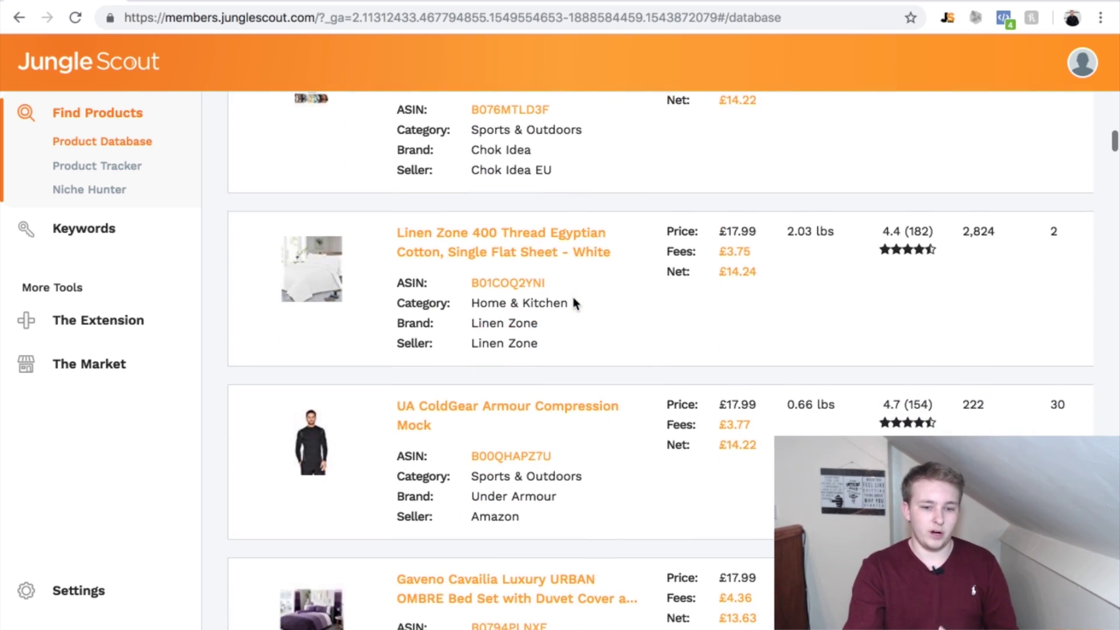
scroll(573, 296, "down", 14)
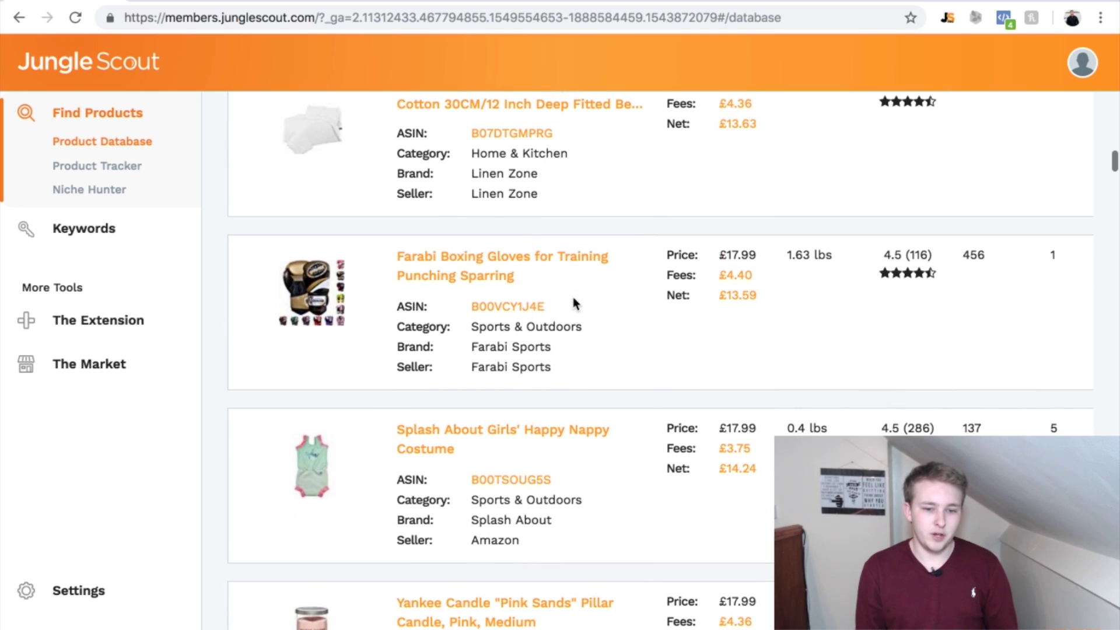
scroll(575, 304, "up", 1)
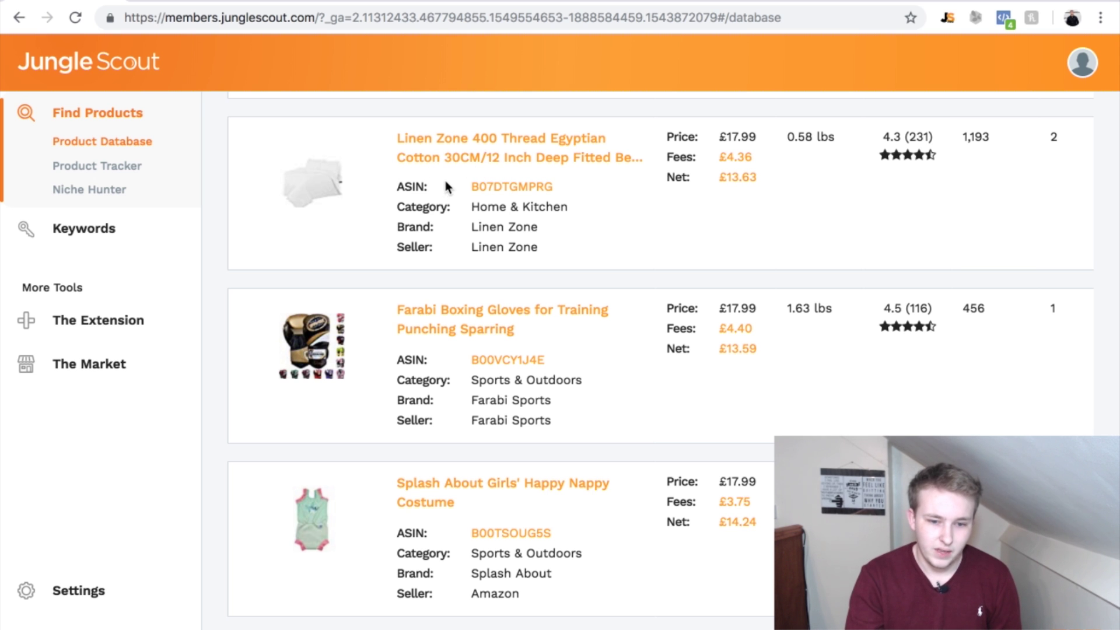
scroll(602, 260, "down", 15)
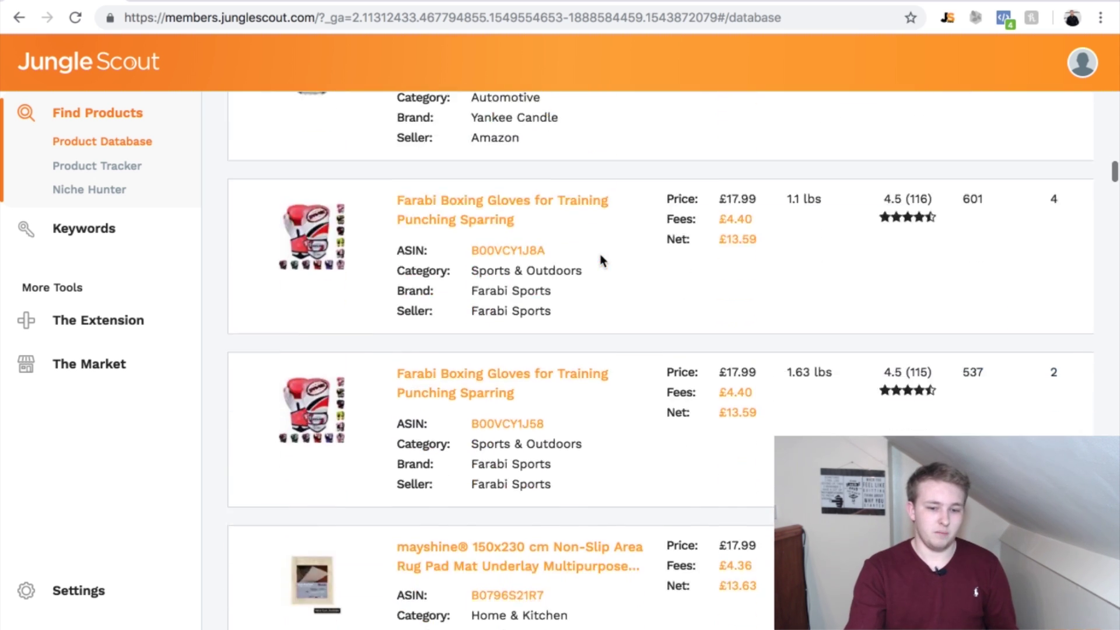
scroll(603, 262, "down", 8)
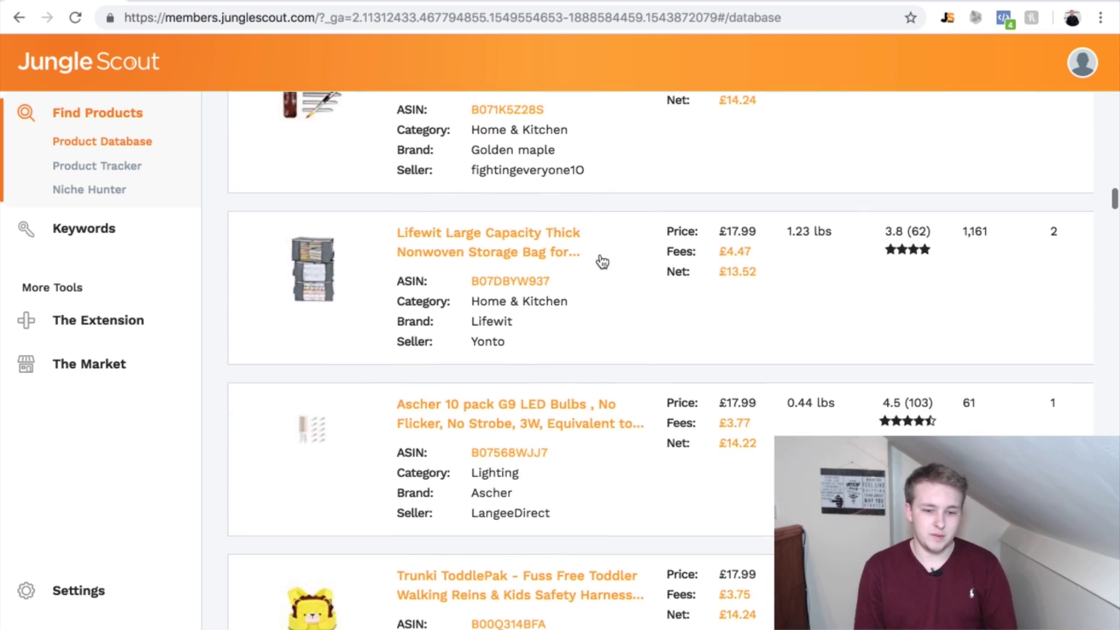
scroll(603, 262, "down", 8)
scroll(602, 260, "up", 3)
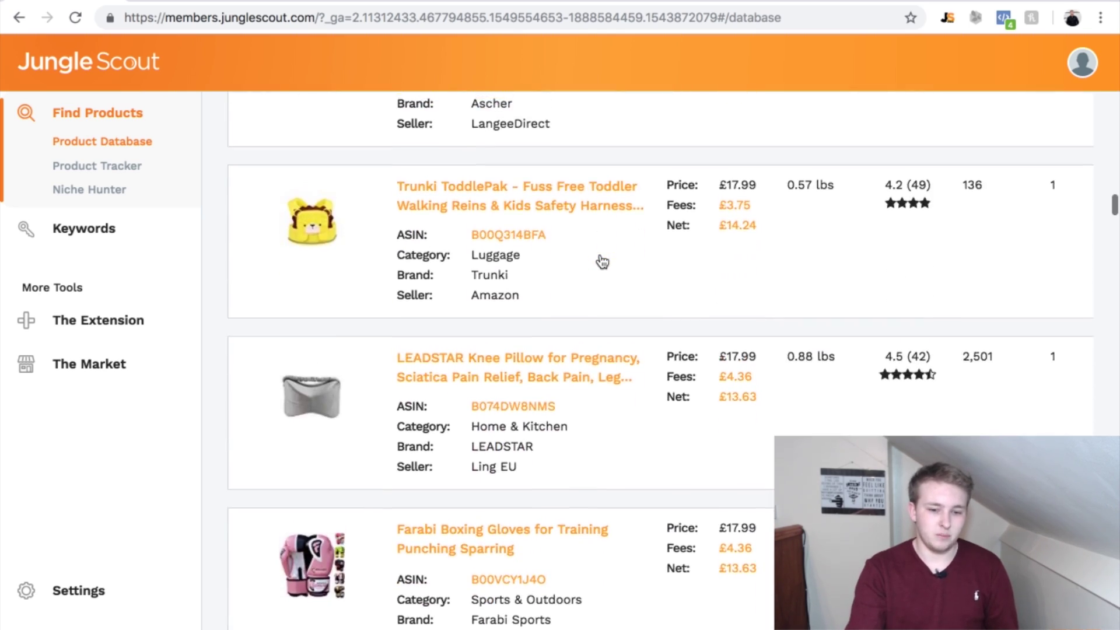
scroll(602, 260, "up", 20)
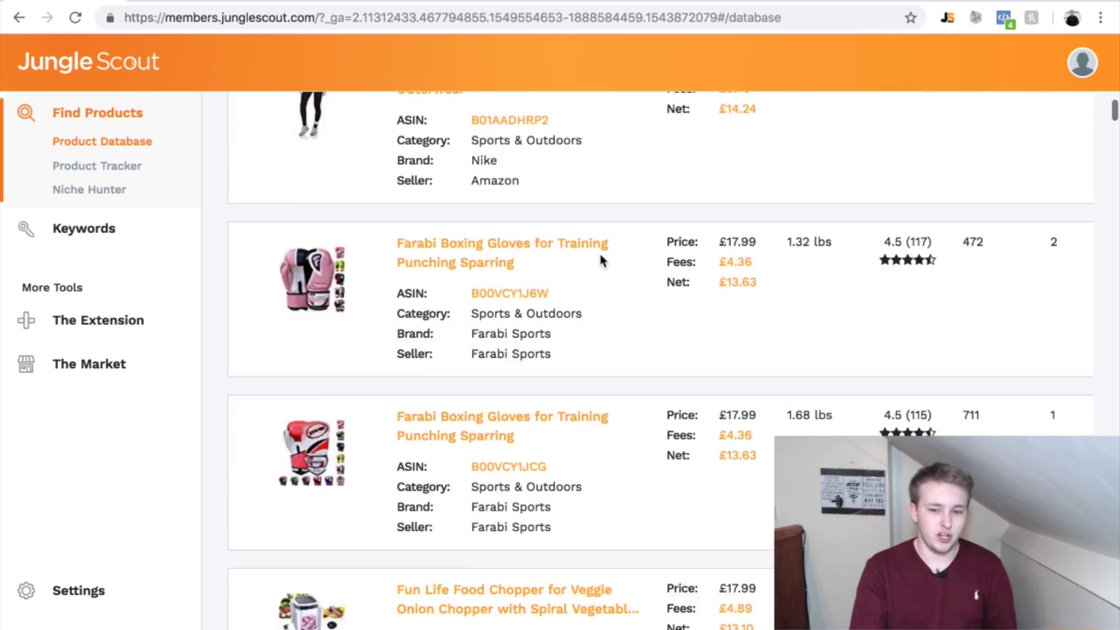
scroll(602, 260, "up", 15)
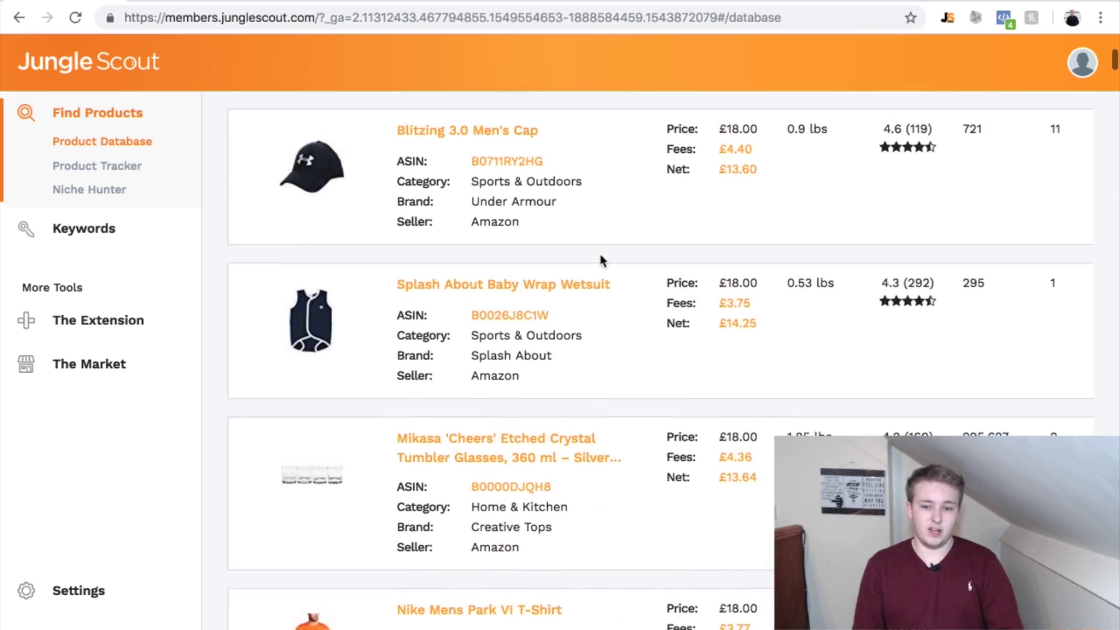
scroll(601, 259, "up", 15)
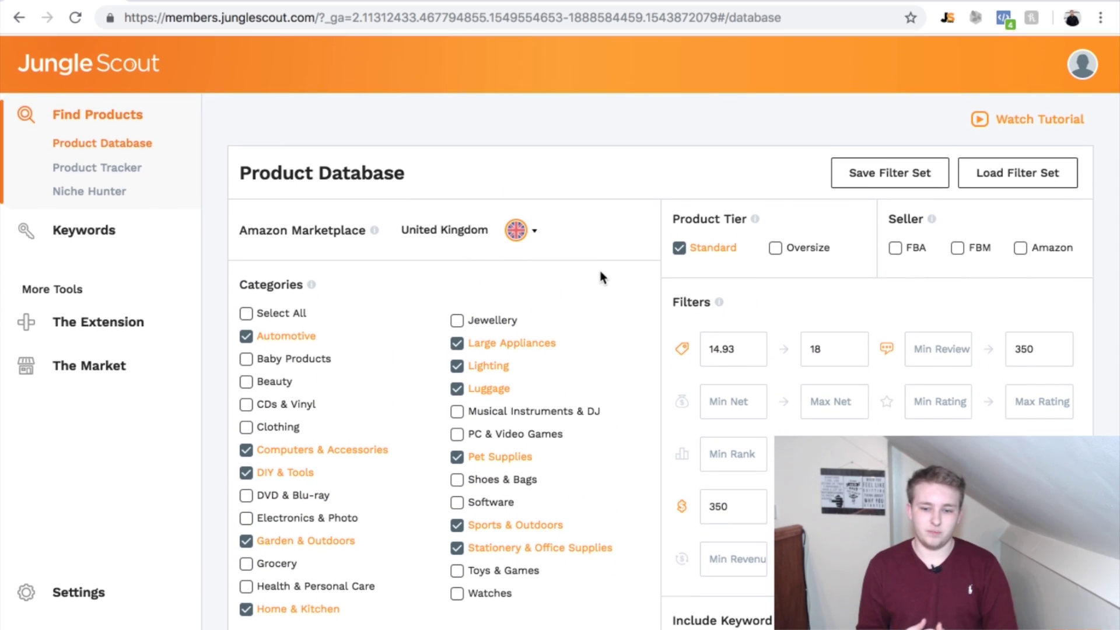
Step: Change the Product Tier filter from Standard to Oversize products only
scroll(602, 277, "down", 15)
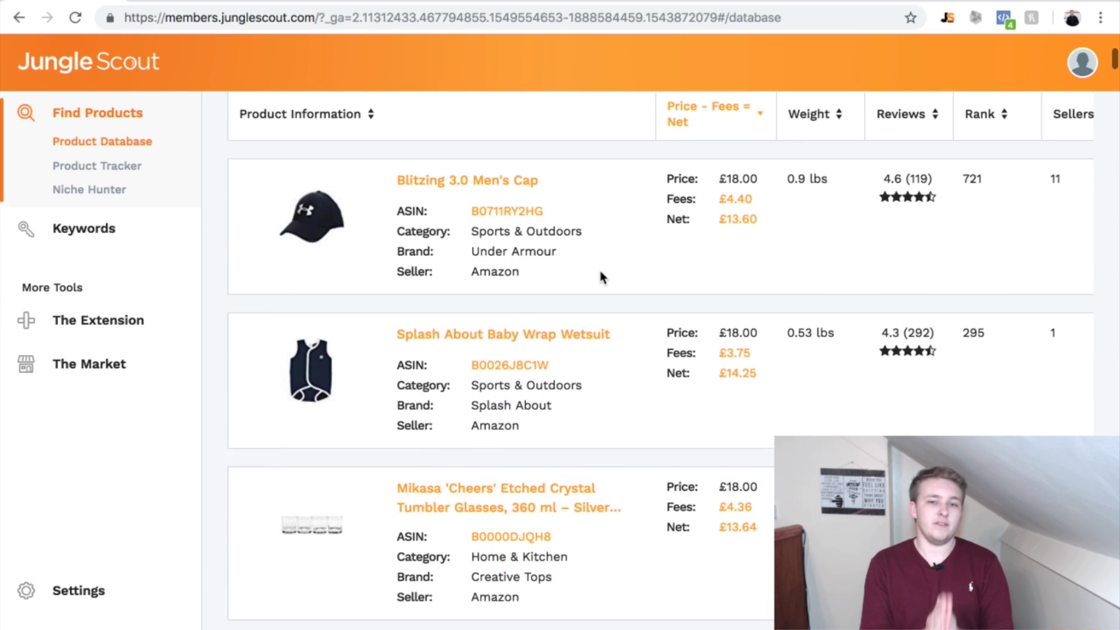
scroll(602, 278, "up", 8)
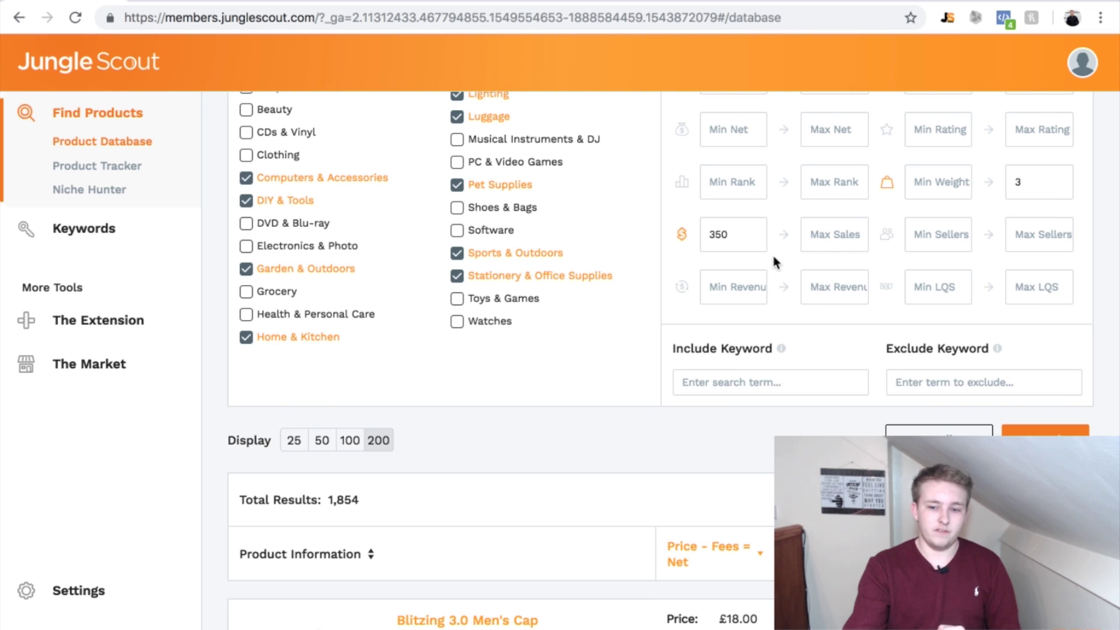
scroll(773, 257, "up", 5)
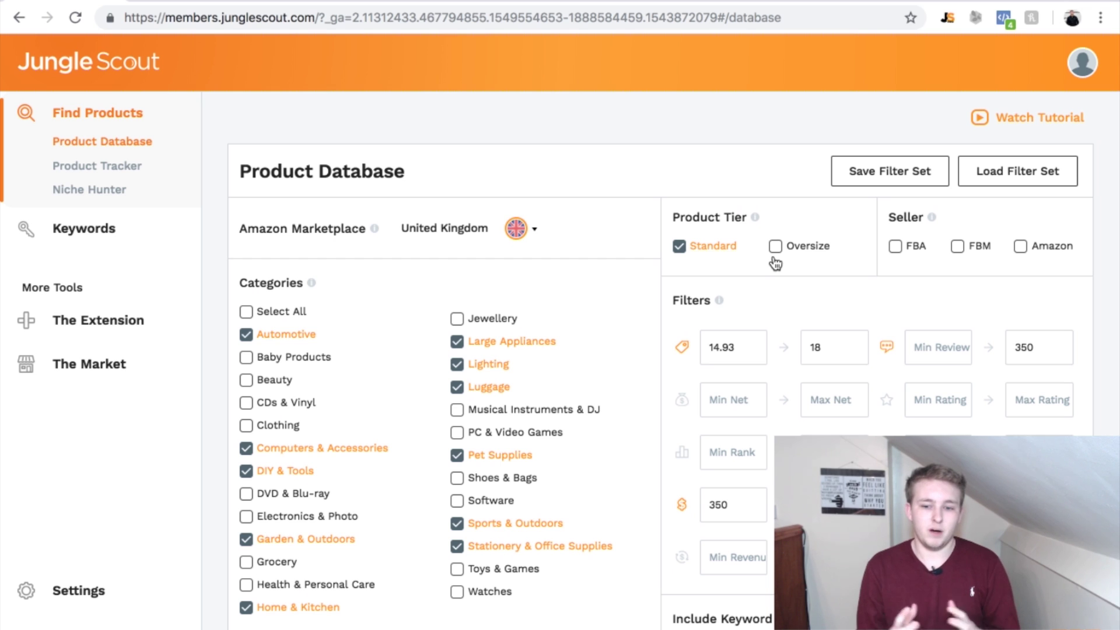
left_click(679, 246)
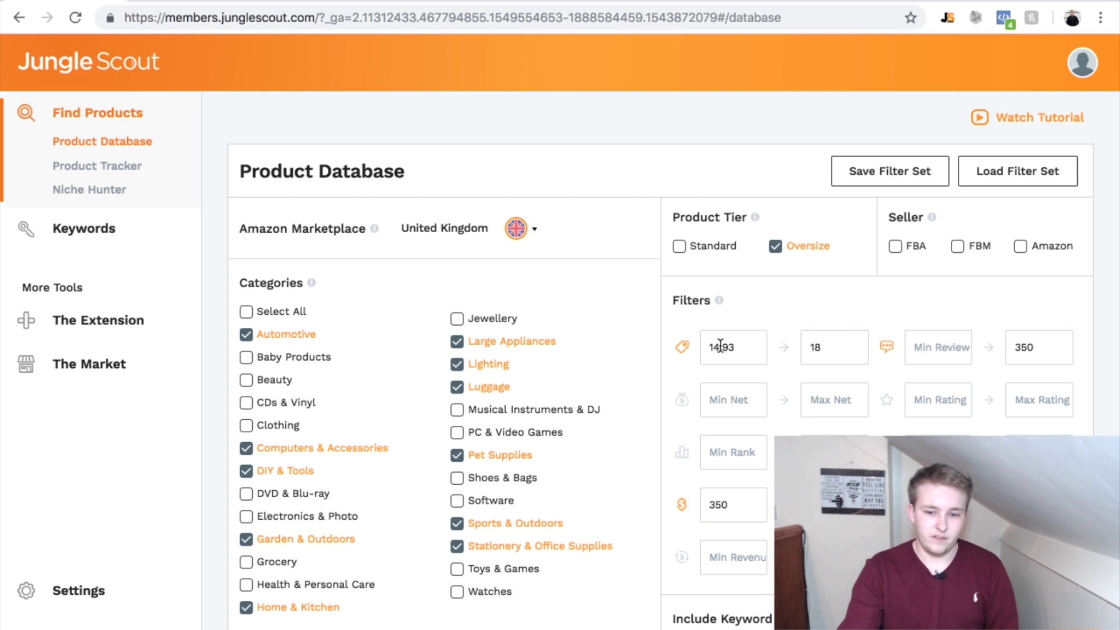
Step: Set the price range to a minimum of 28.93 and a maximum of 37
left_click(719, 346)
key("BackSpace")
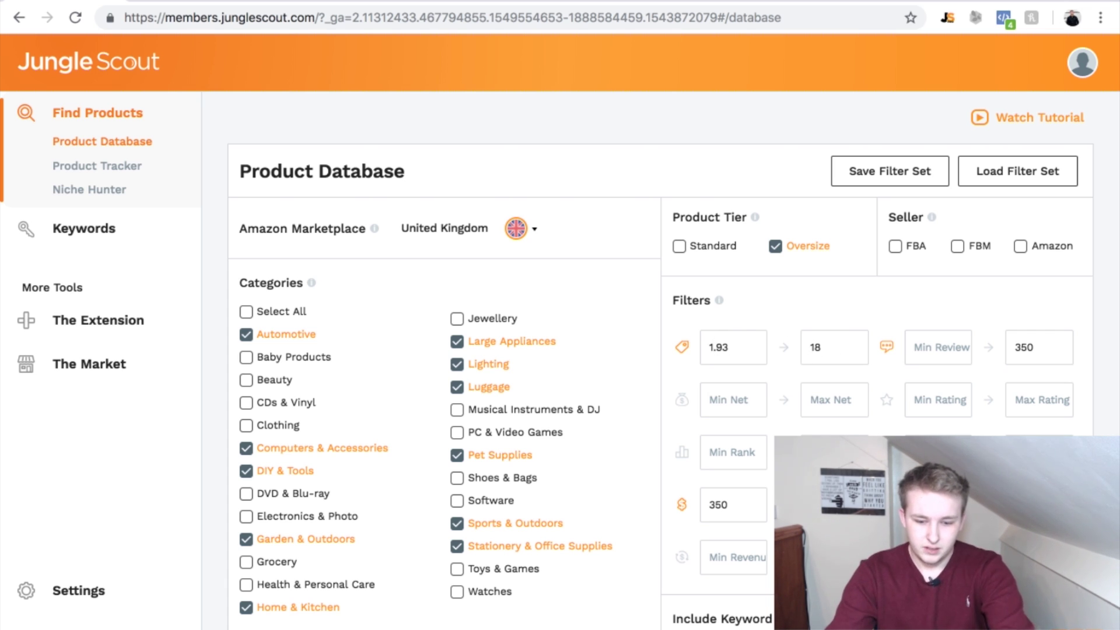
type("8")
key("BackSpace")
key("BackSpace")
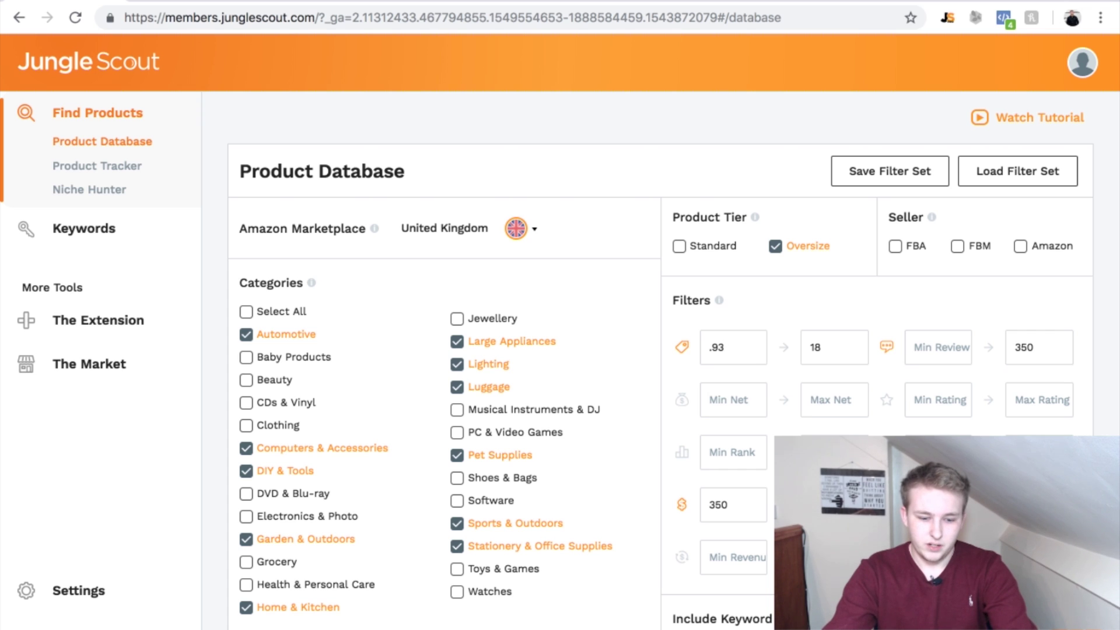
type("28")
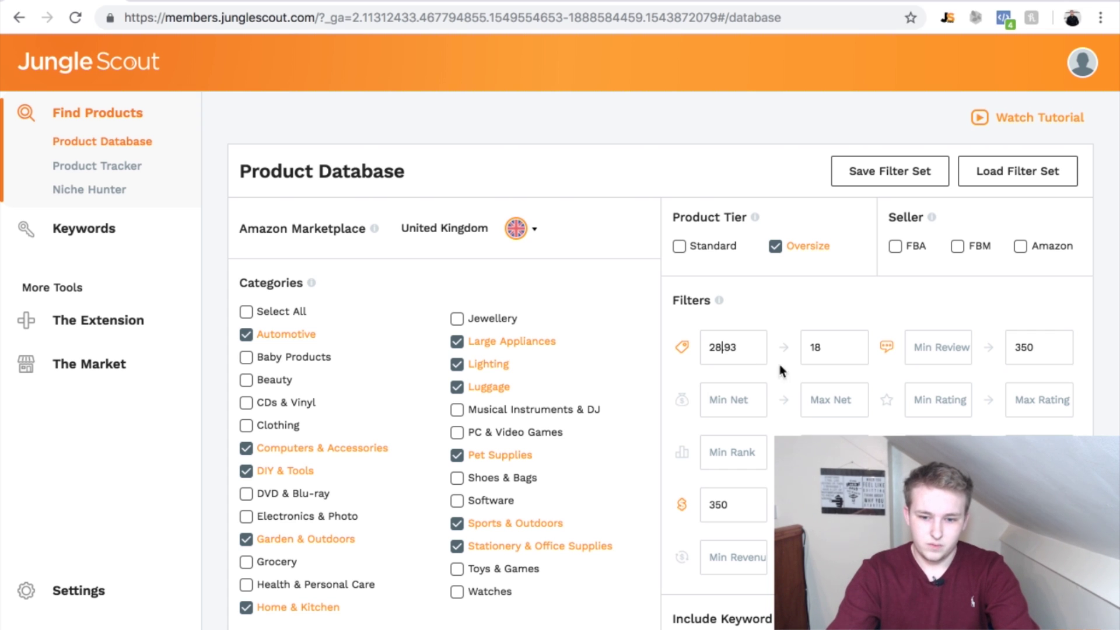
left_click(821, 350)
key("BackSpace")
key("BackSpace")
type("37")
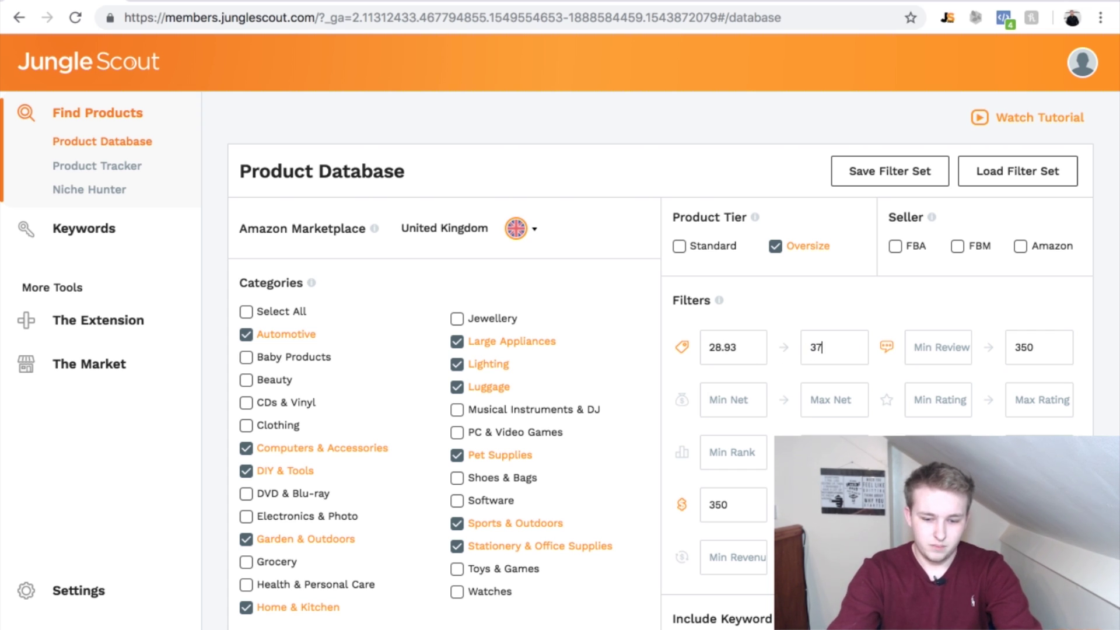
Step: Set the review count range to 80–200
double_click(1047, 350)
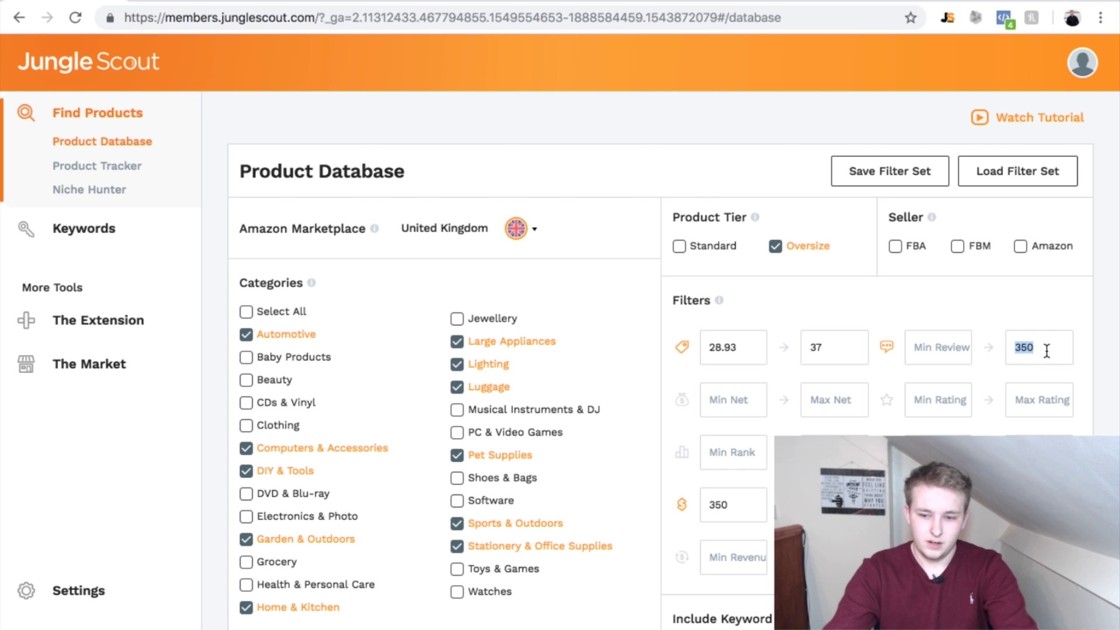
key("BackSpace")
type("20")
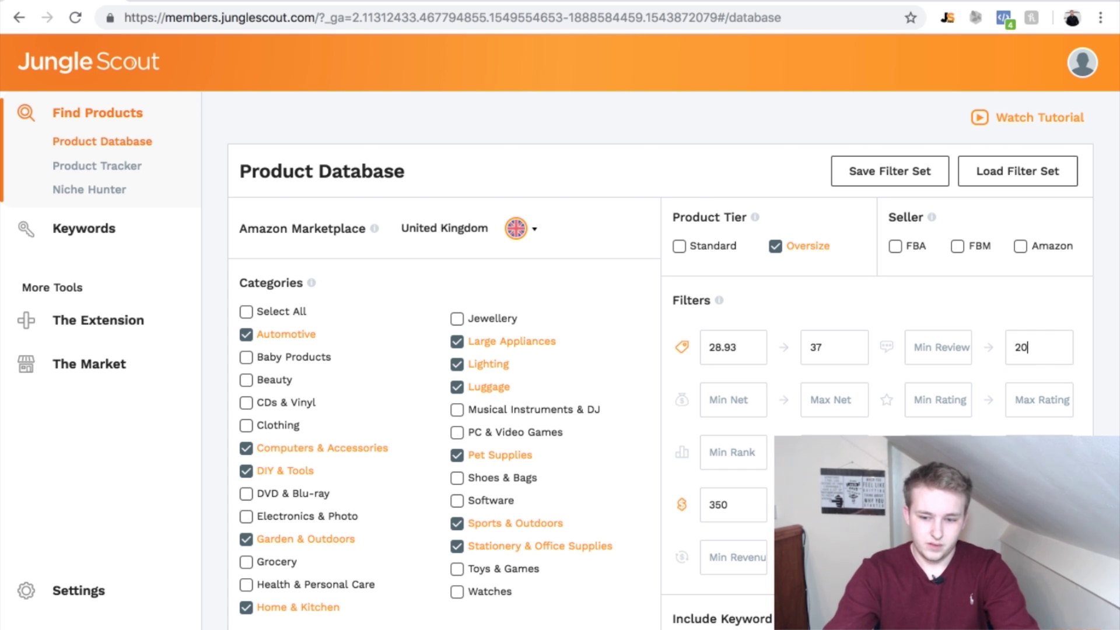
type("0")
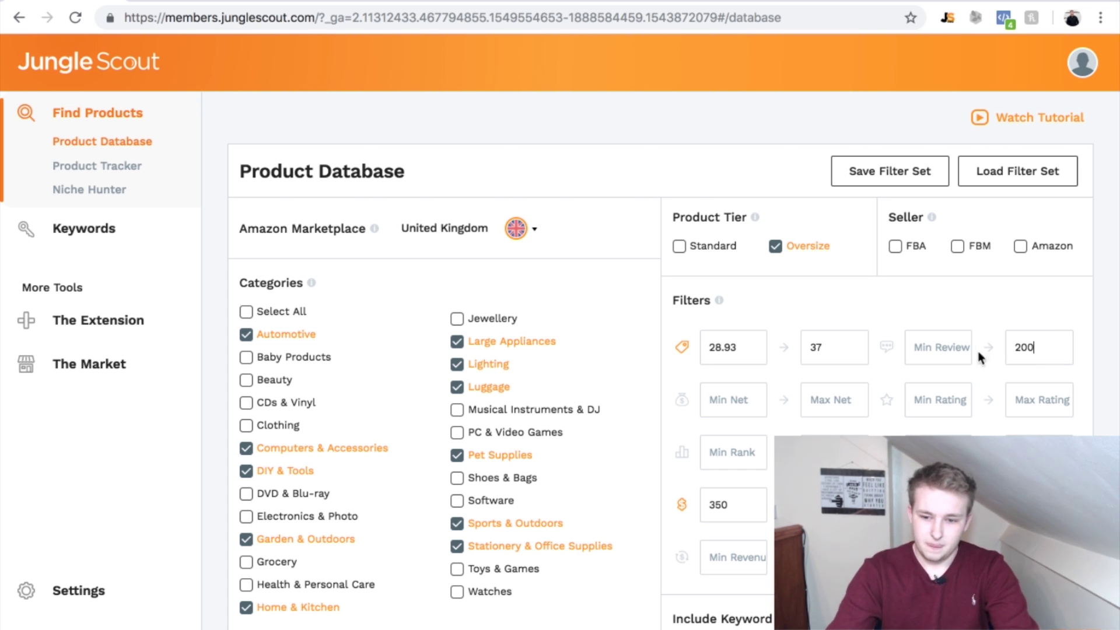
left_click(942, 347)
type("80")
Step: Set the minimum sales to 200 and scroll down through the filters
scroll(744, 469, "down", 1)
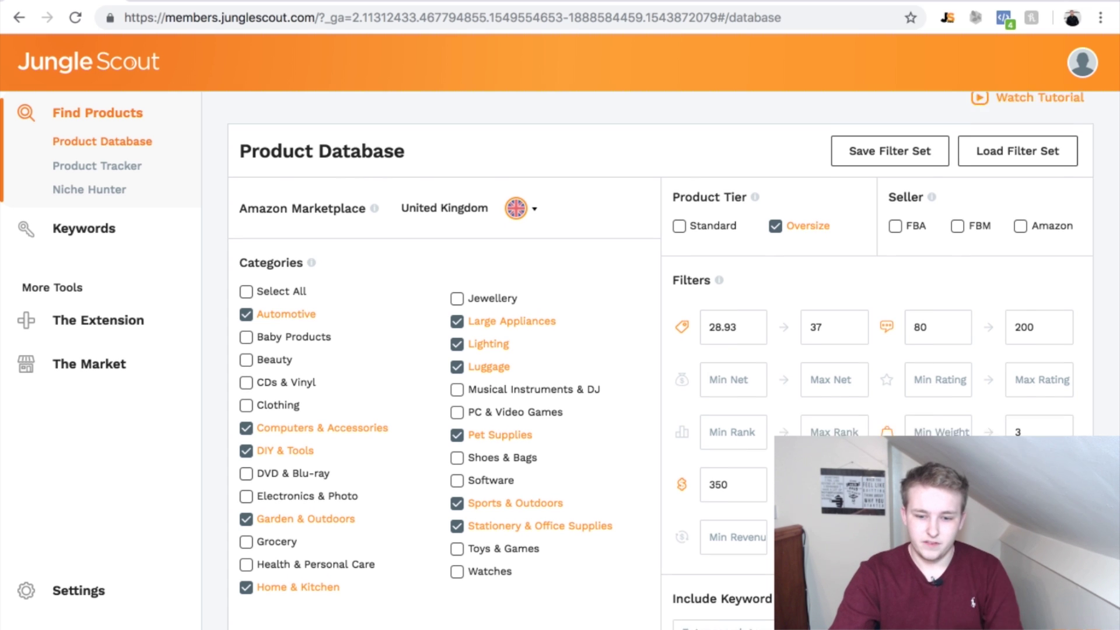
double_click(744, 468)
key("BackSpace")
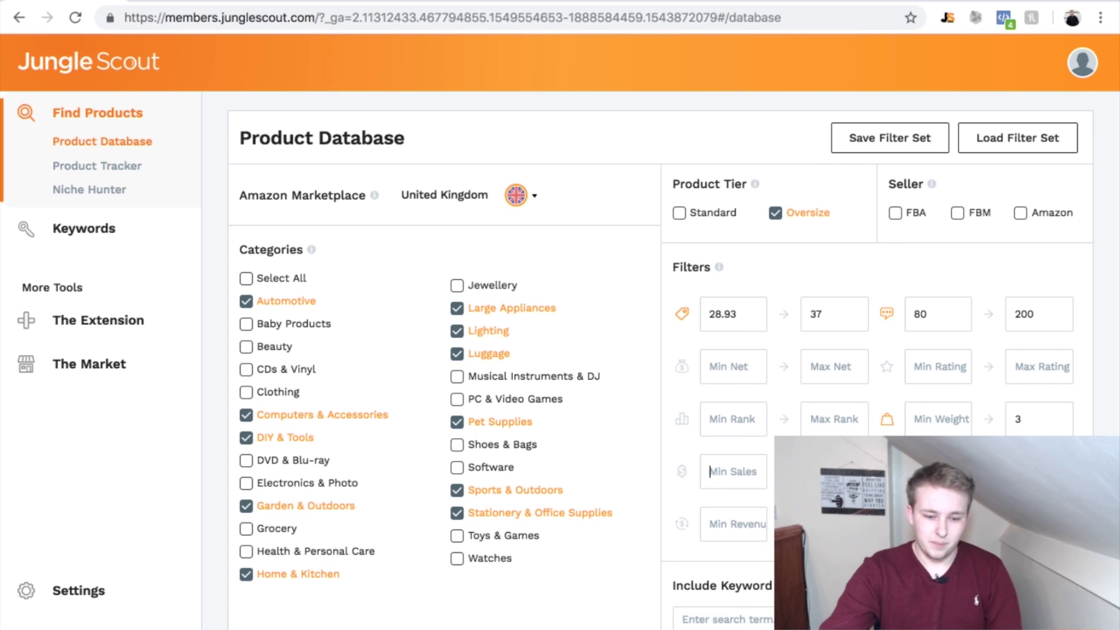
type("200")
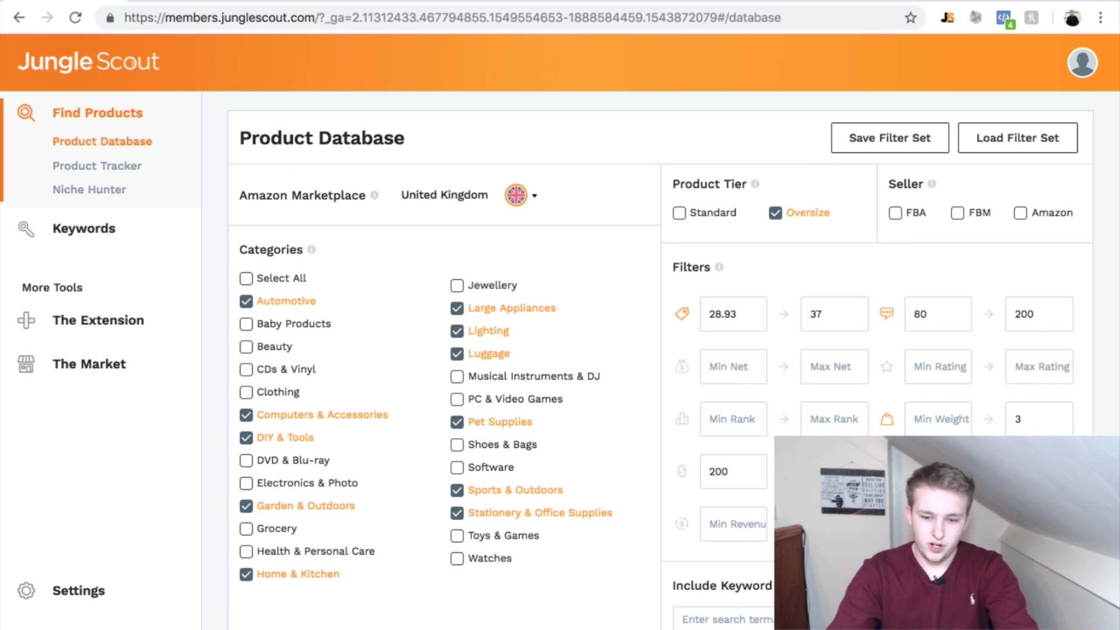
key("Tab")
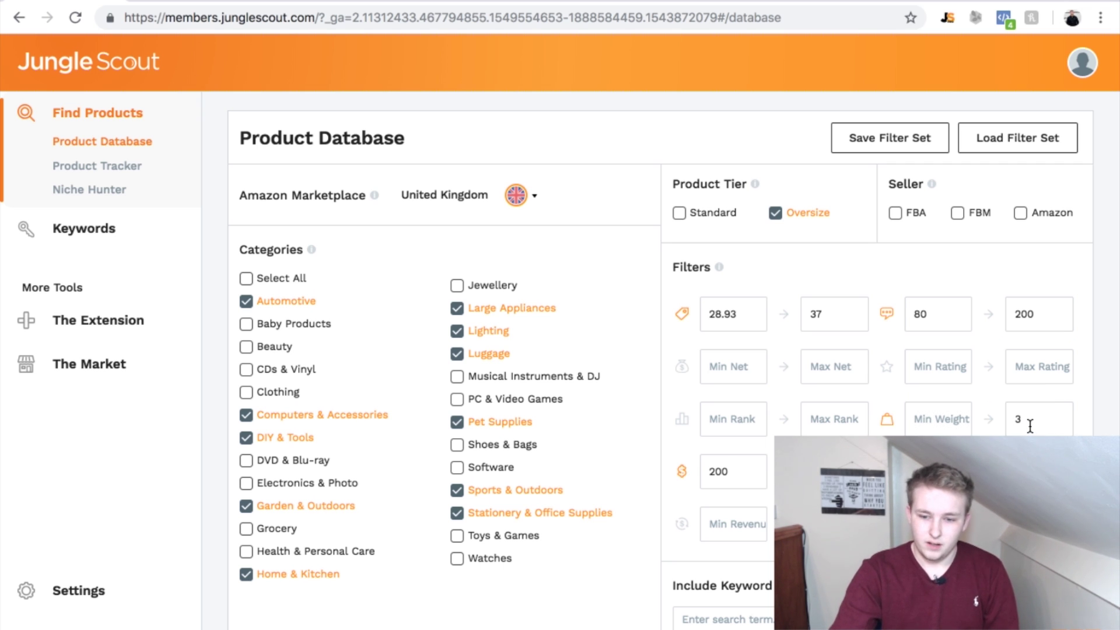
scroll(1030, 426, "down", 1)
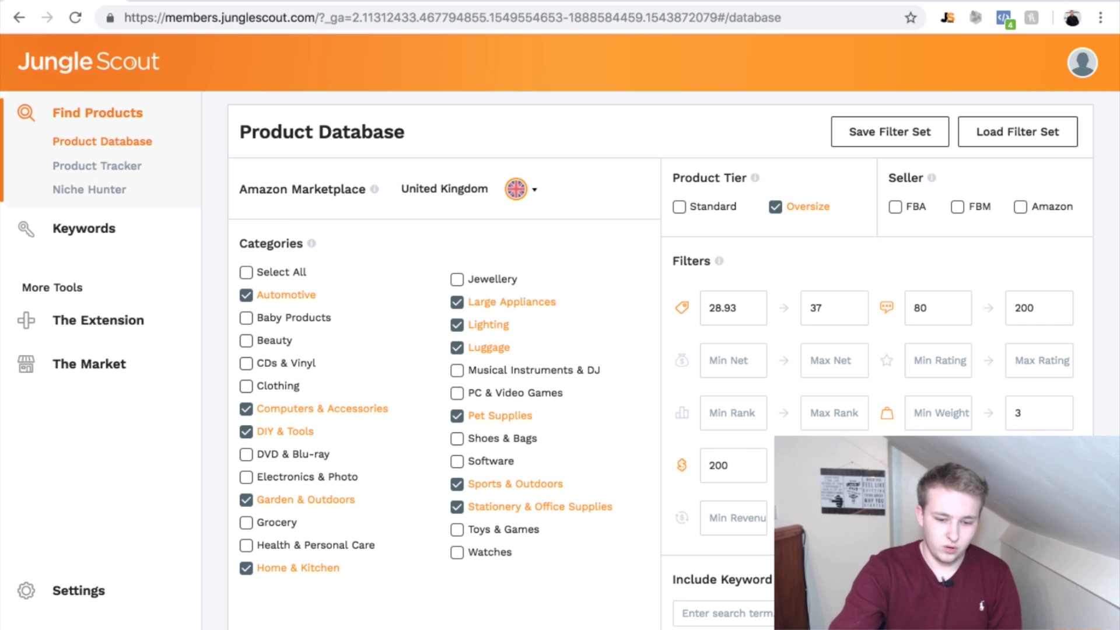
scroll(694, 274, "down", 3)
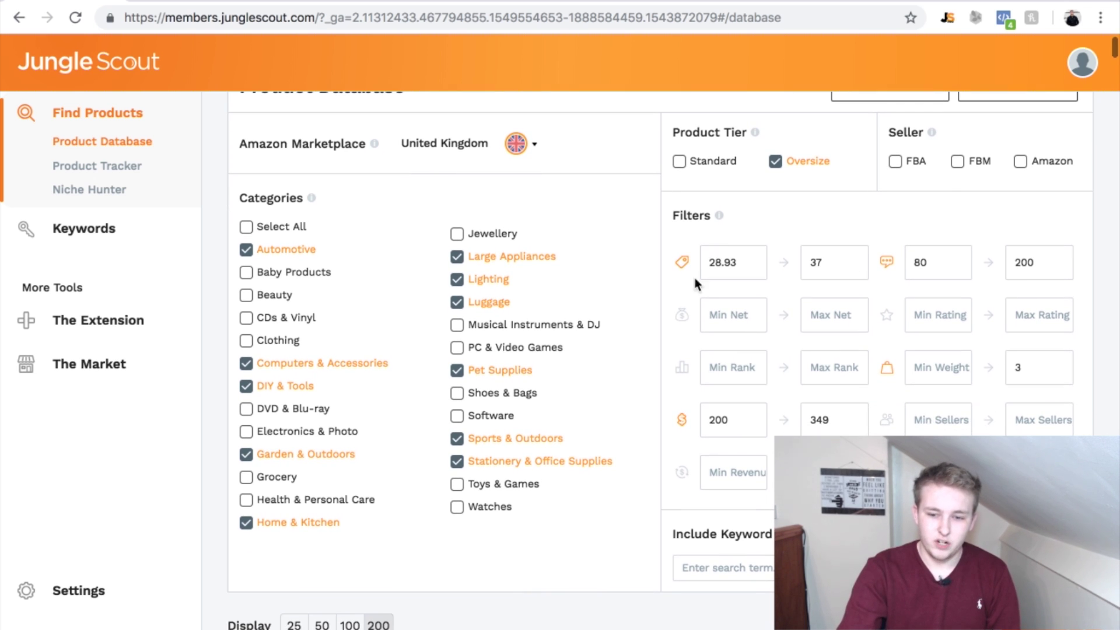
scroll(671, 332, "down", 1)
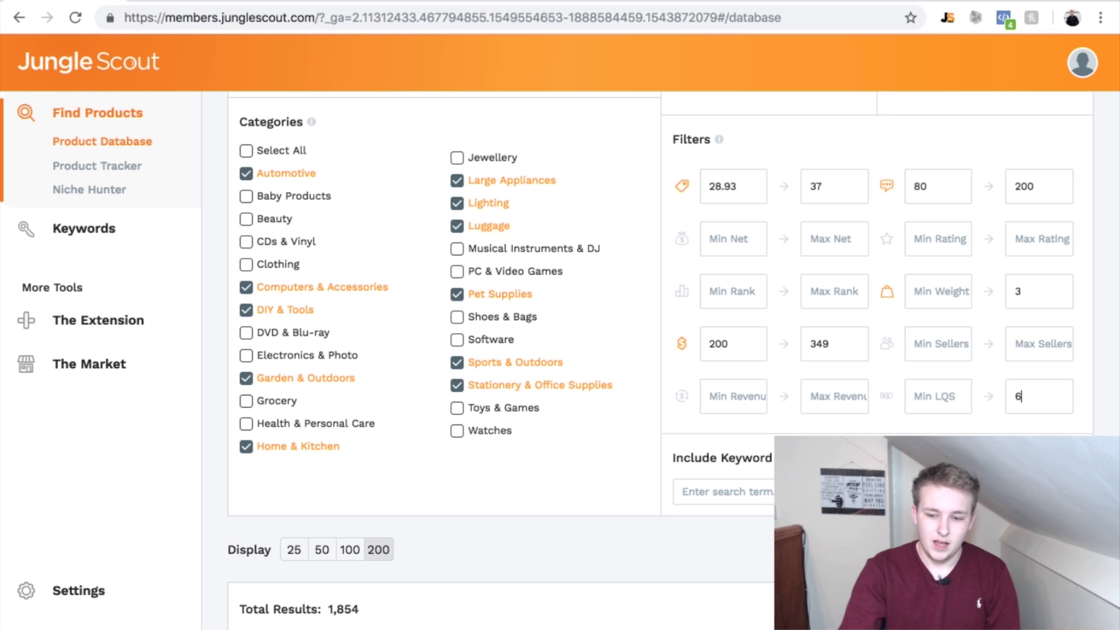
scroll(502, 350, "down", 15)
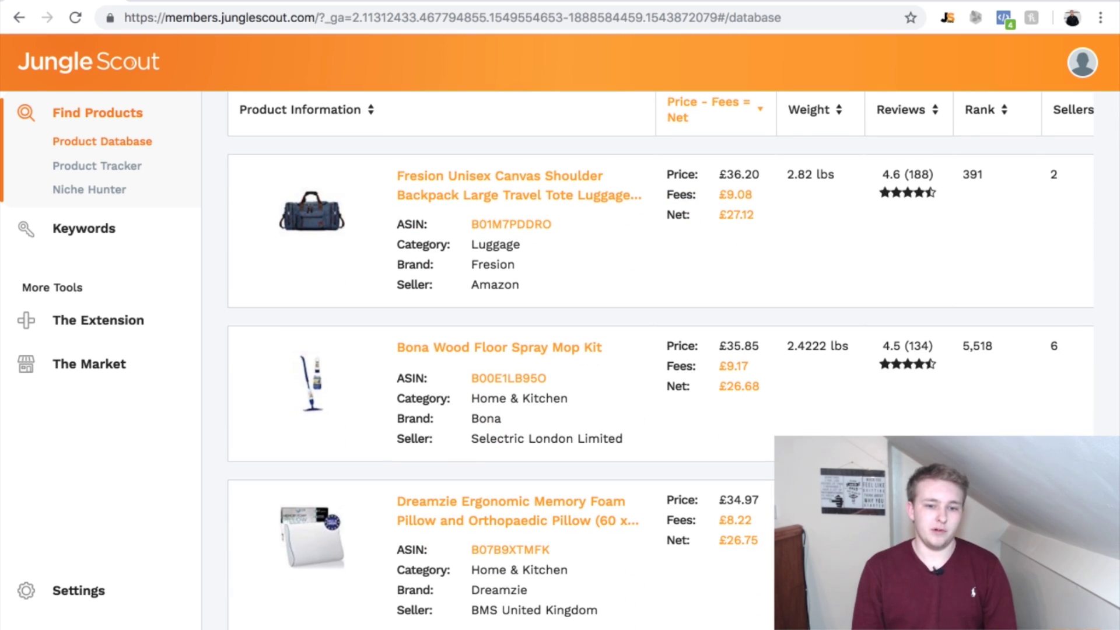
scroll(618, 437, "up", 4)
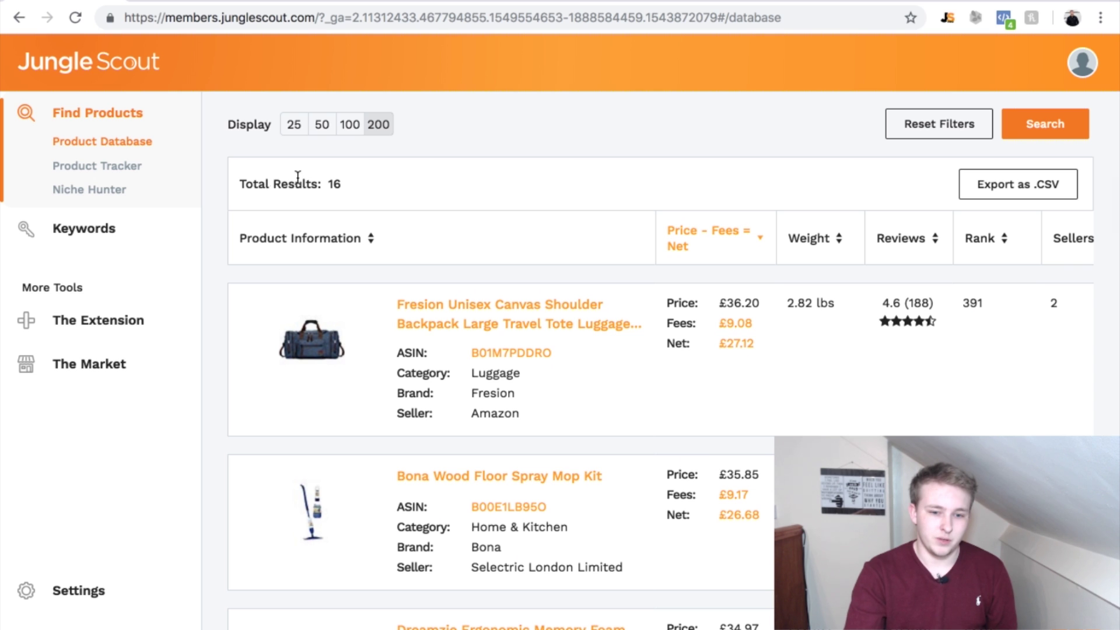
scroll(476, 202, "down", 13)
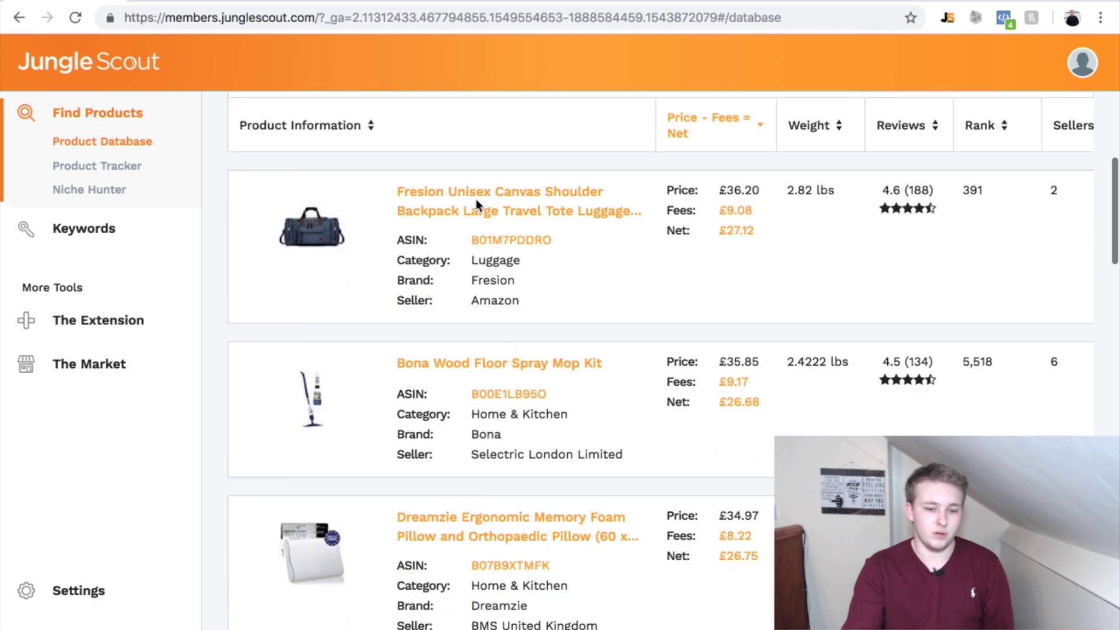
scroll(476, 199, "down", 6)
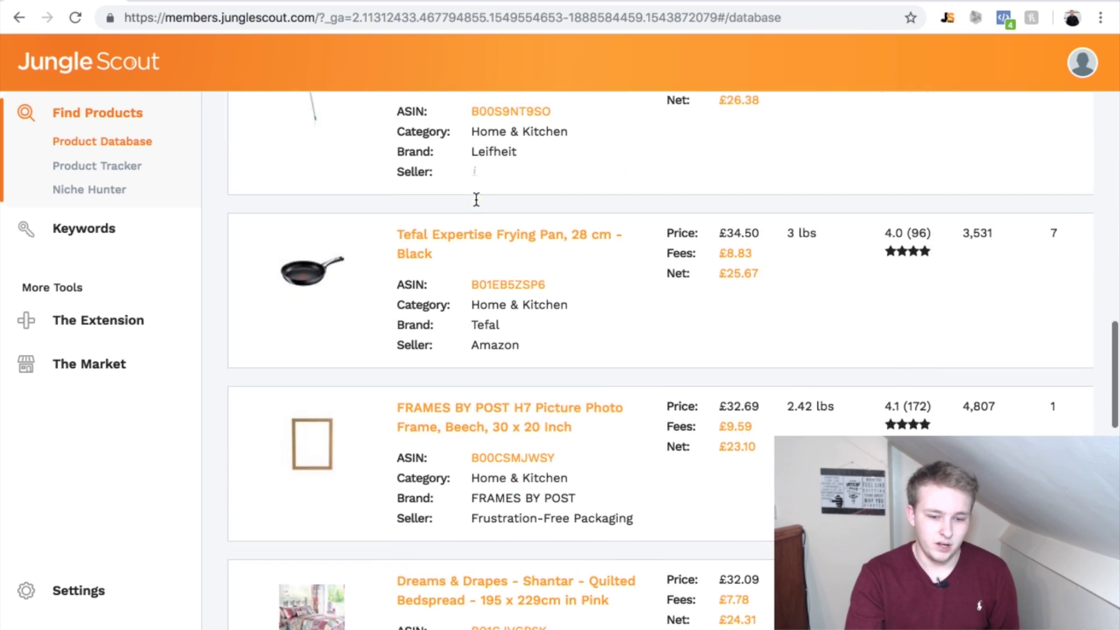
scroll(501, 213, "down", 15)
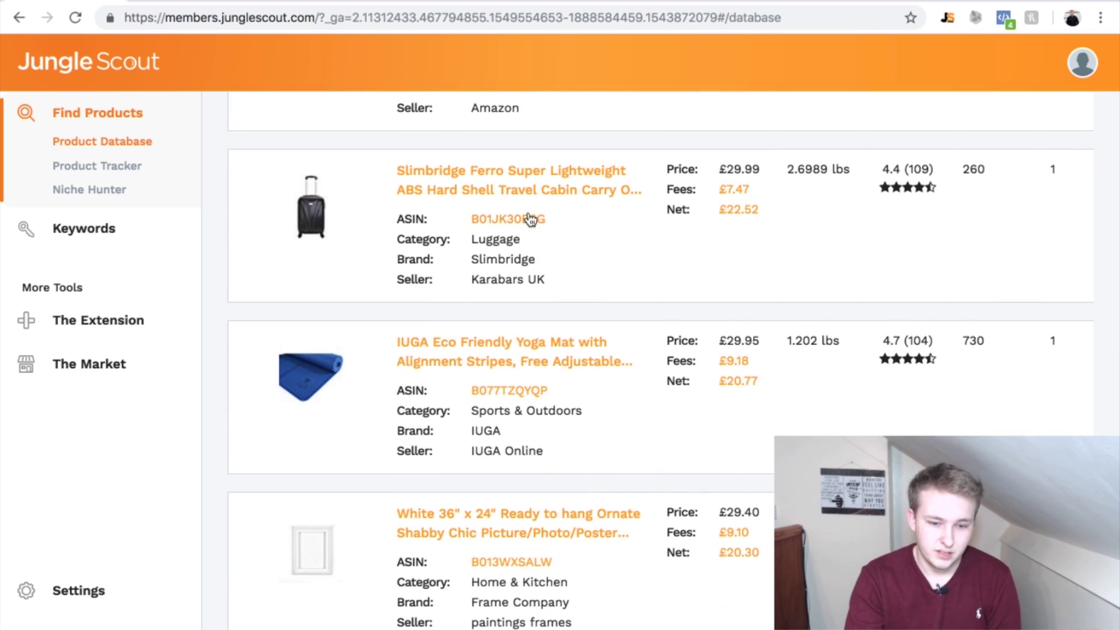
scroll(496, 350, "down", 7)
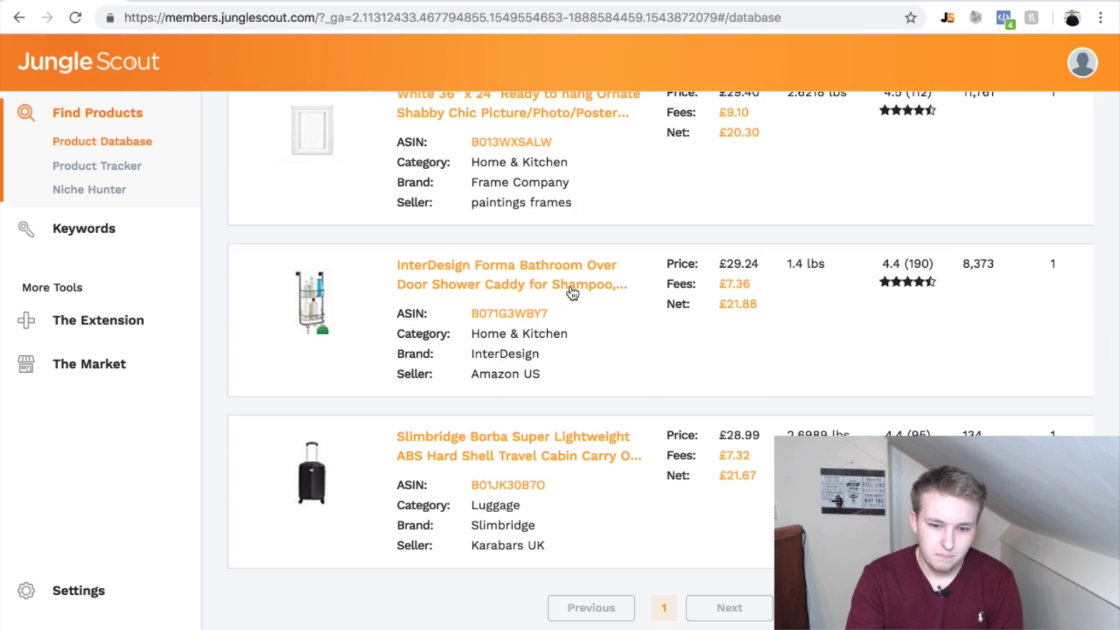
scroll(570, 292, "up", 15)
scroll(570, 292, "up", 15)
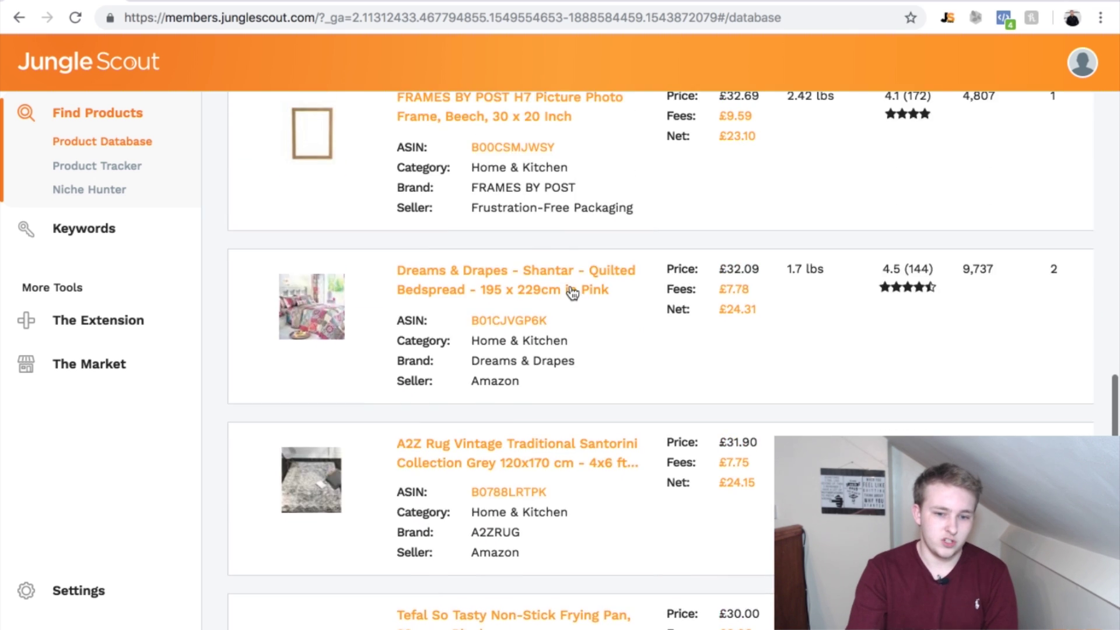
scroll(570, 292, "up", 2)
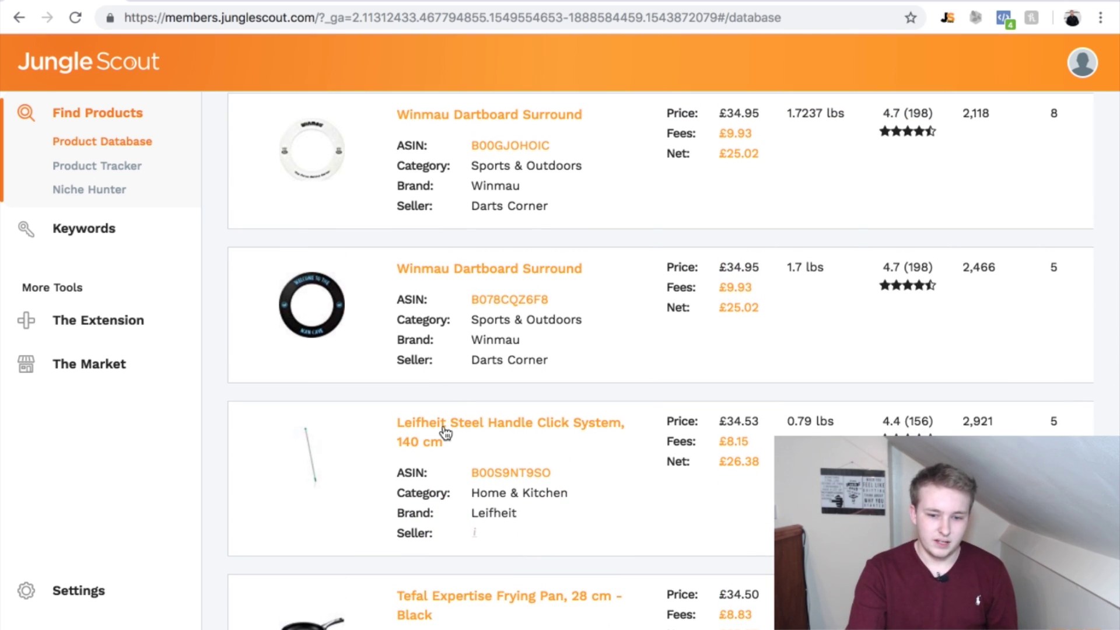
scroll(533, 427, "up", 1)
scroll(532, 383, "up", 5)
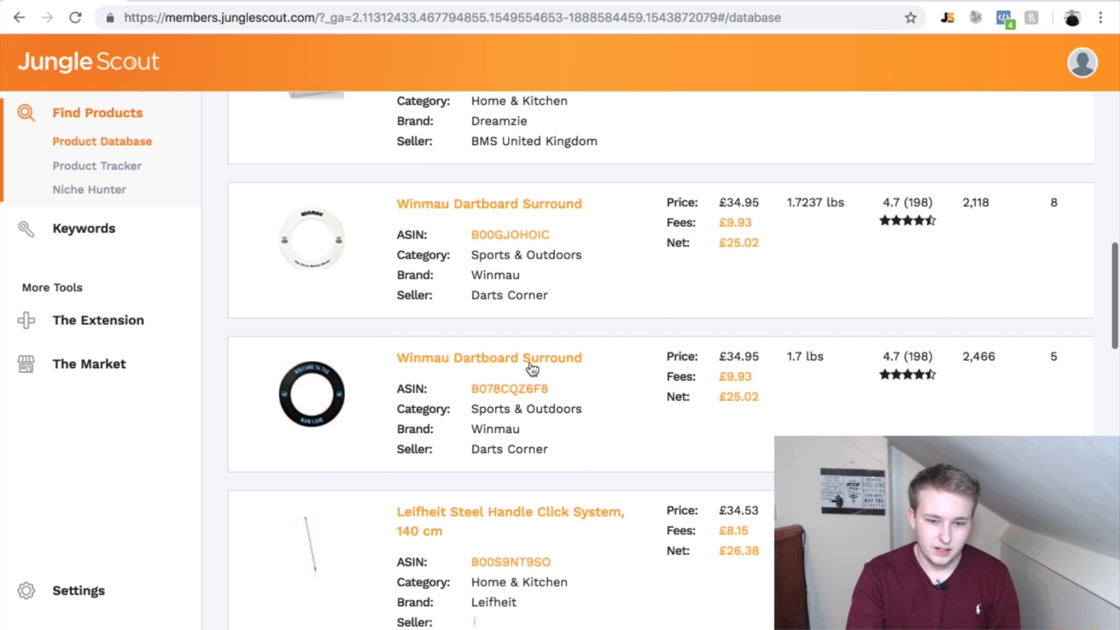
scroll(532, 373, "up", 4)
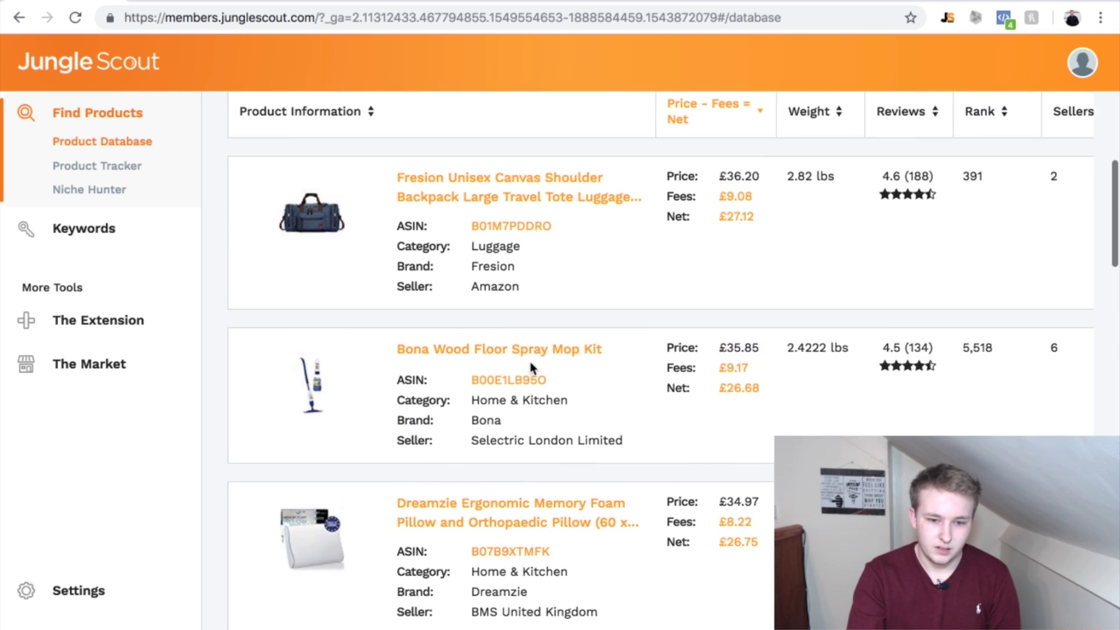
scroll(536, 566, "up", 4)
scroll(536, 566, "up", 8)
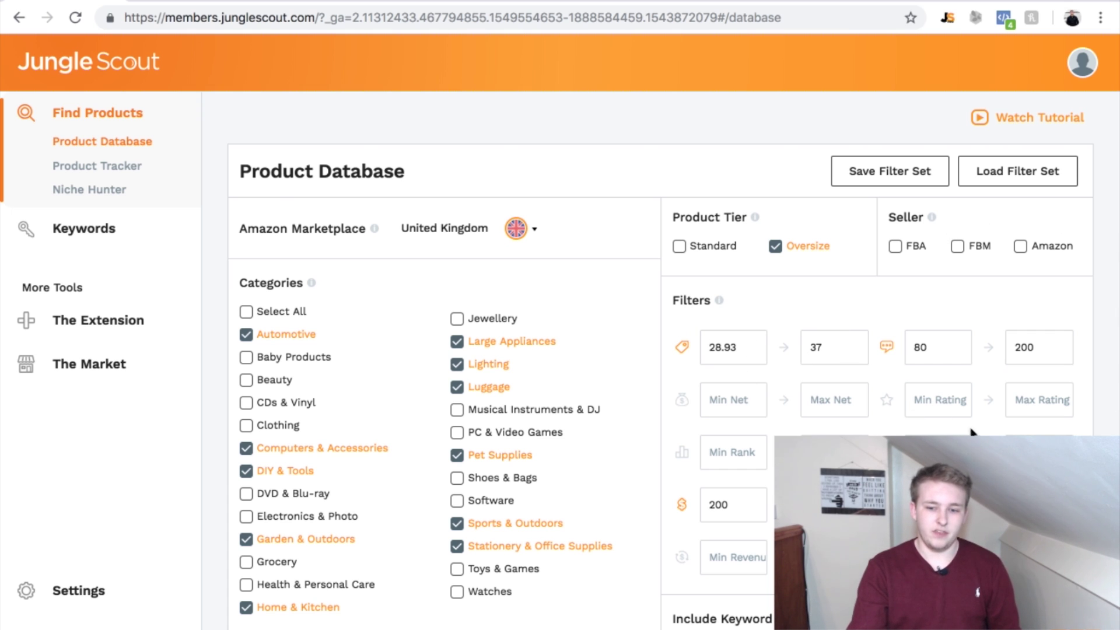
mouse_move(887, 400)
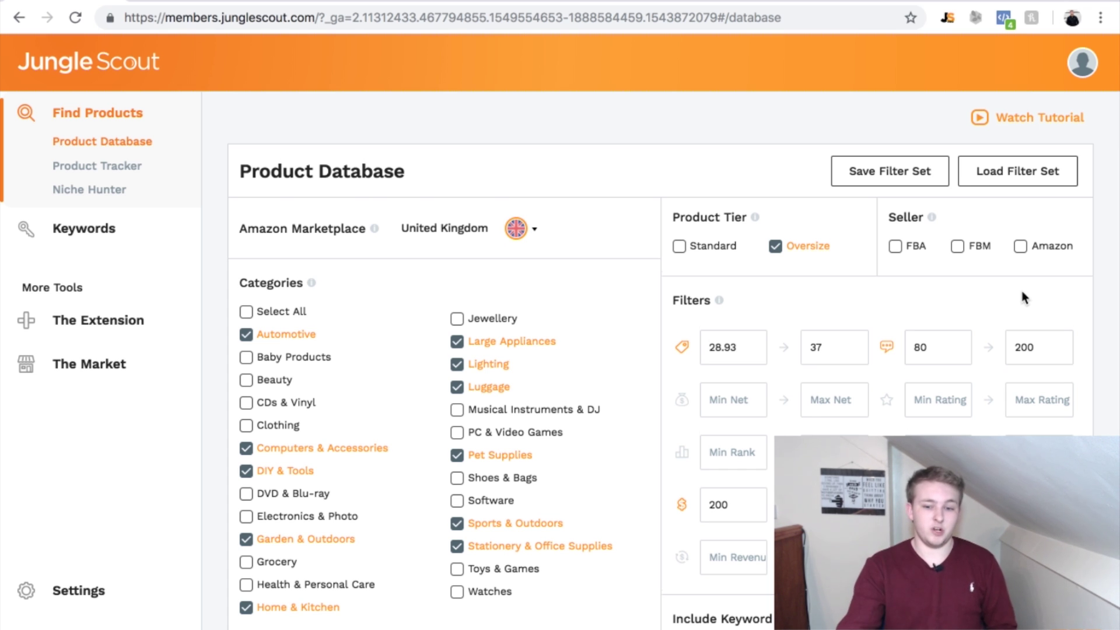
scroll(1020, 288, "down", 2)
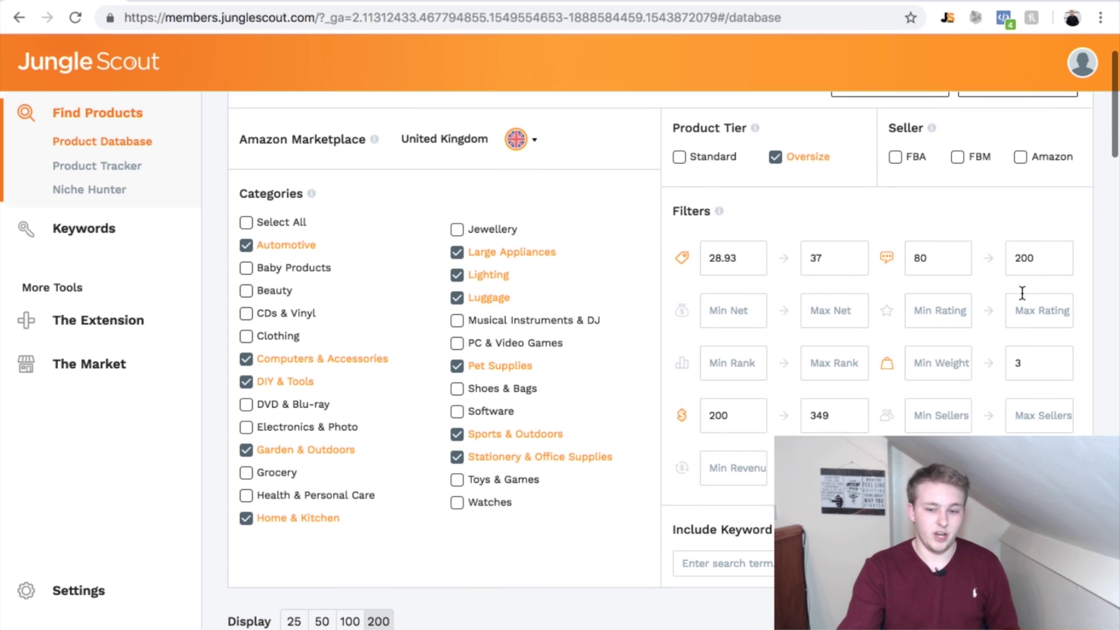
double_click(749, 415)
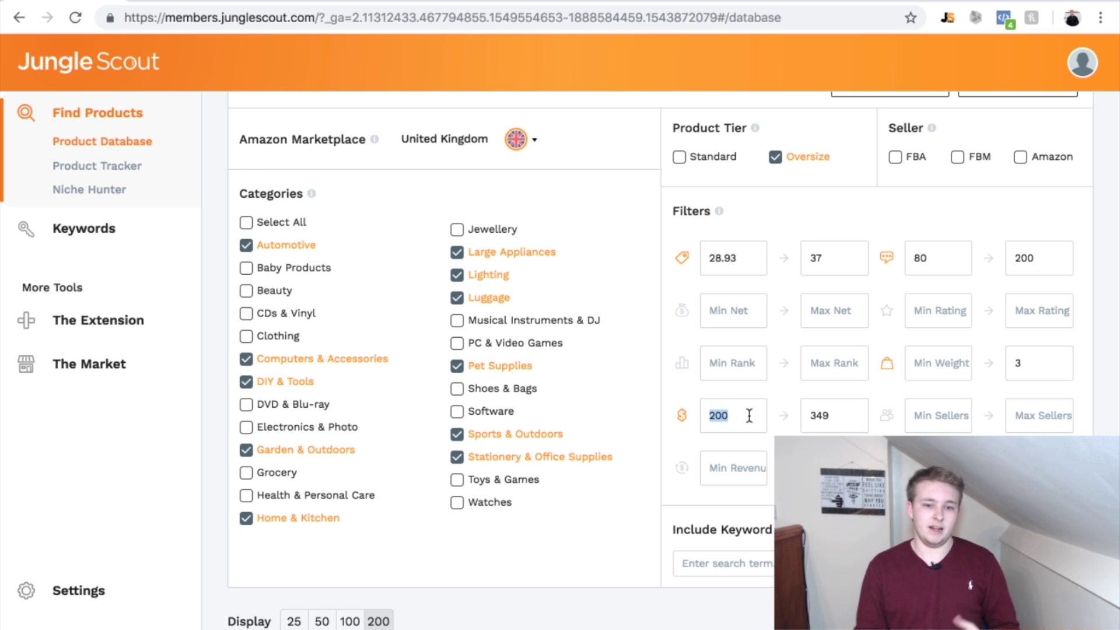